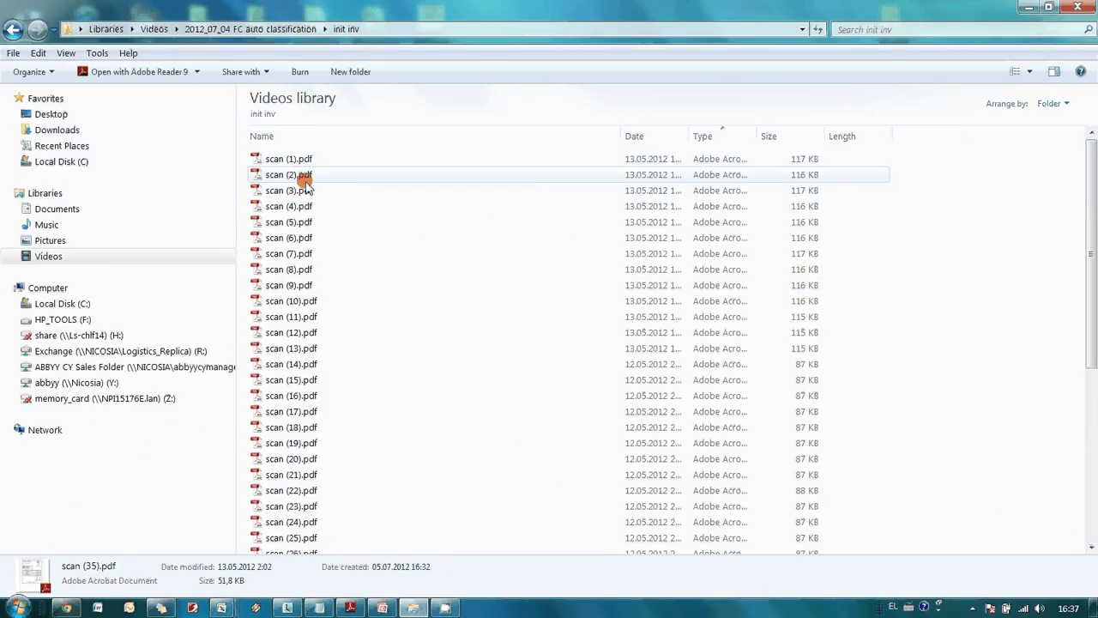
# Step: Preview the sample invoices scan (2).pdf, scan (27).pdf and scan (37).pdf, closing each afterwards
pyautogui.doubleClick(304, 176)
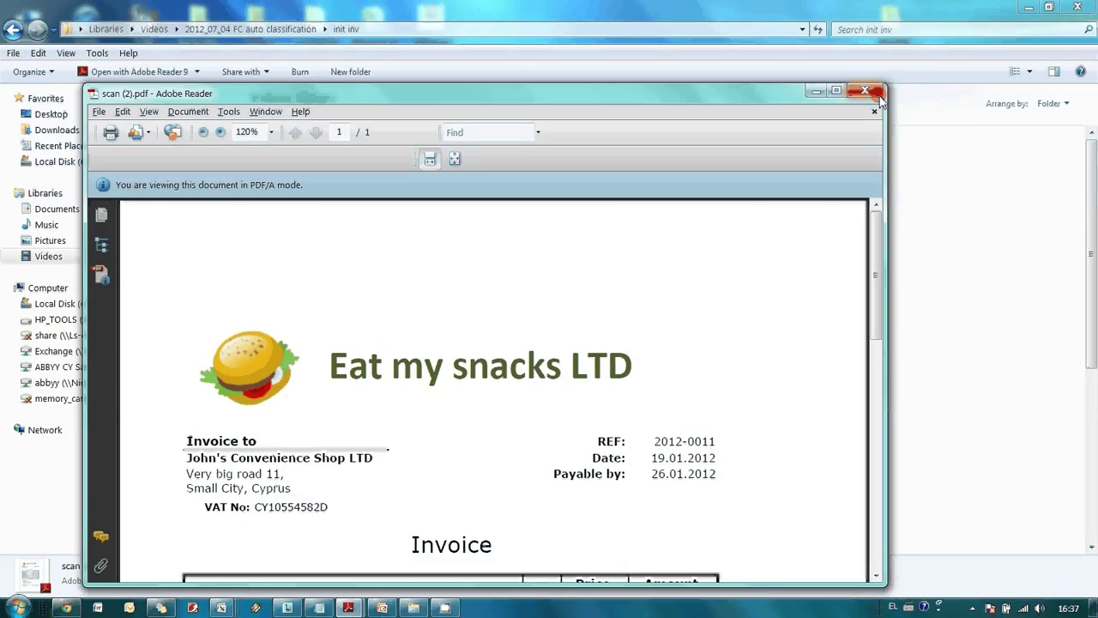
pyautogui.click(875, 94)
pyautogui.scroll(-4, 483, 292)
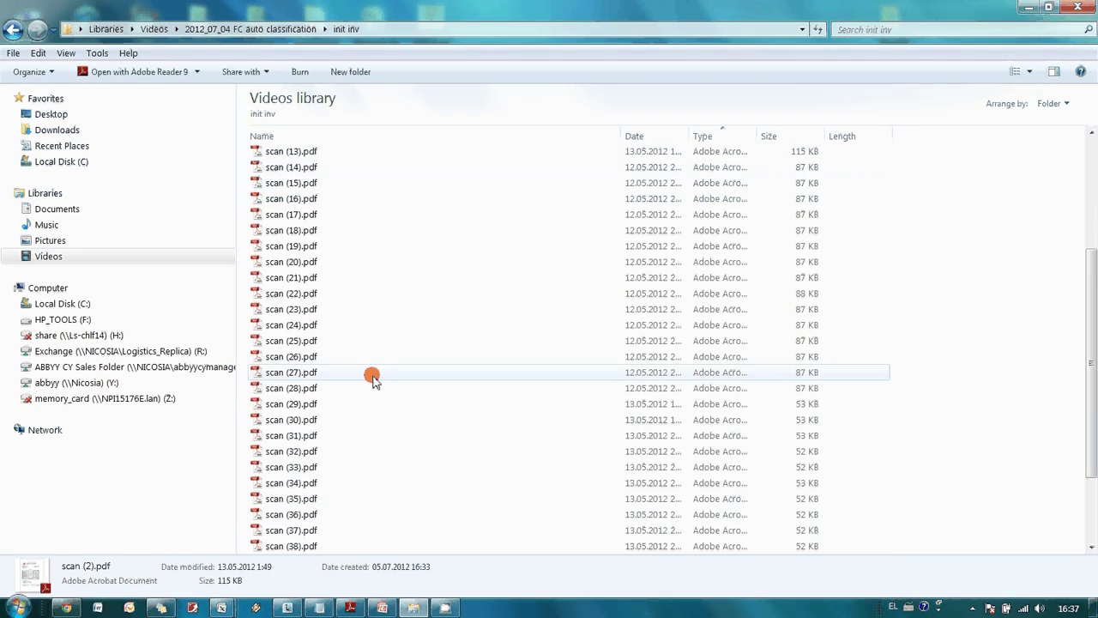
pyautogui.doubleClick(373, 380)
pyautogui.click(888, 8)
pyautogui.scroll(-2, 549, 377)
pyautogui.doubleClick(509, 421)
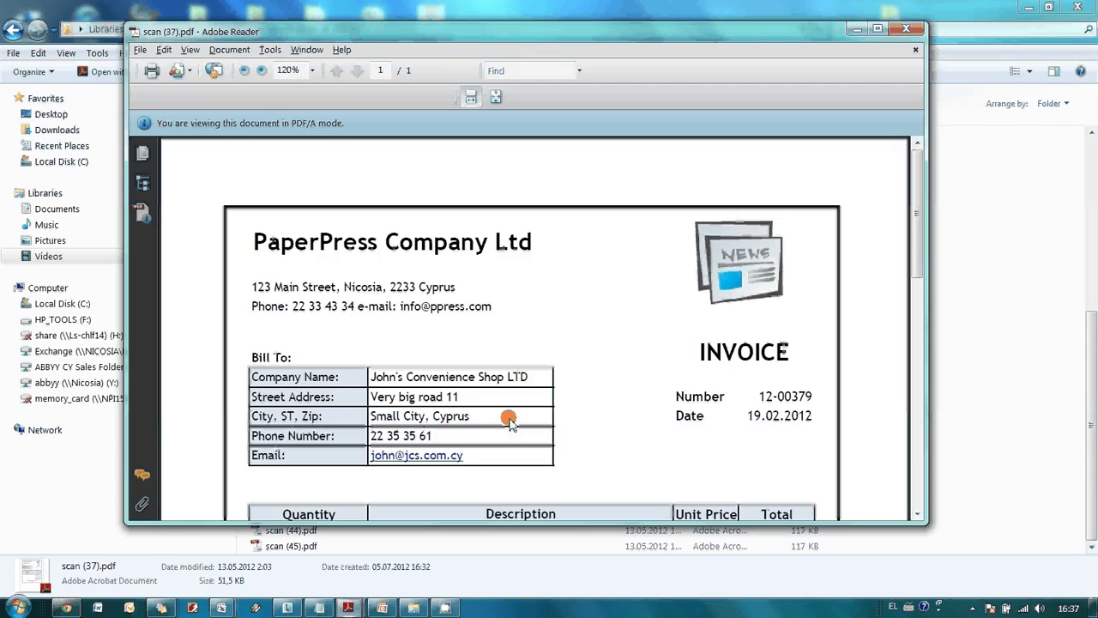
pyautogui.click(913, 28)
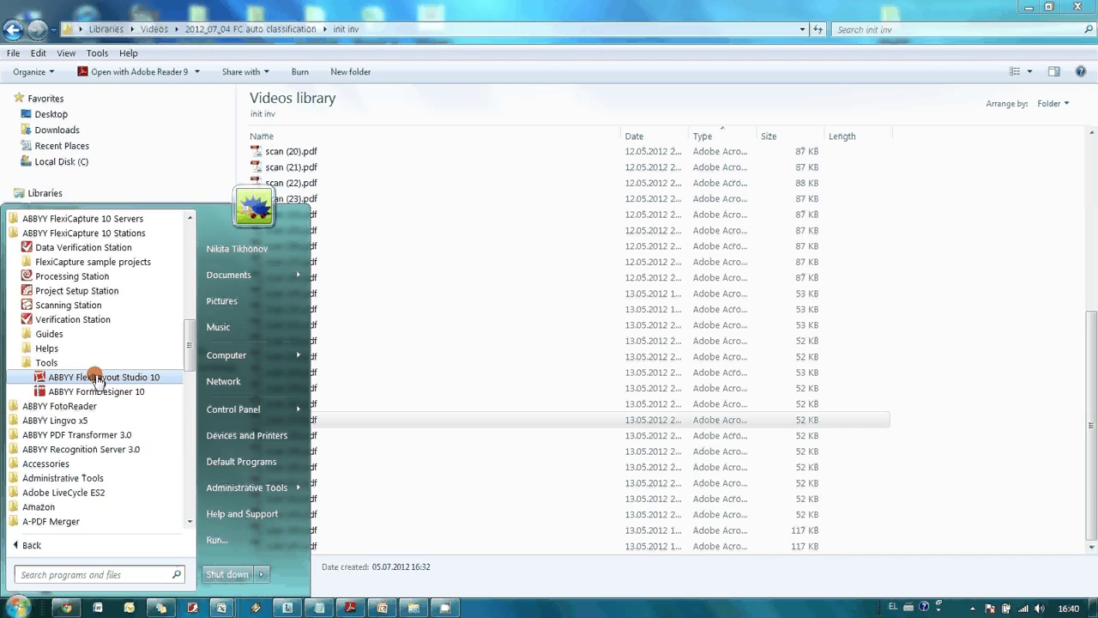
# Step: Launch FlexiLayout Studio 10 and create a new classifier project named invclasses
pyautogui.click(97, 378)
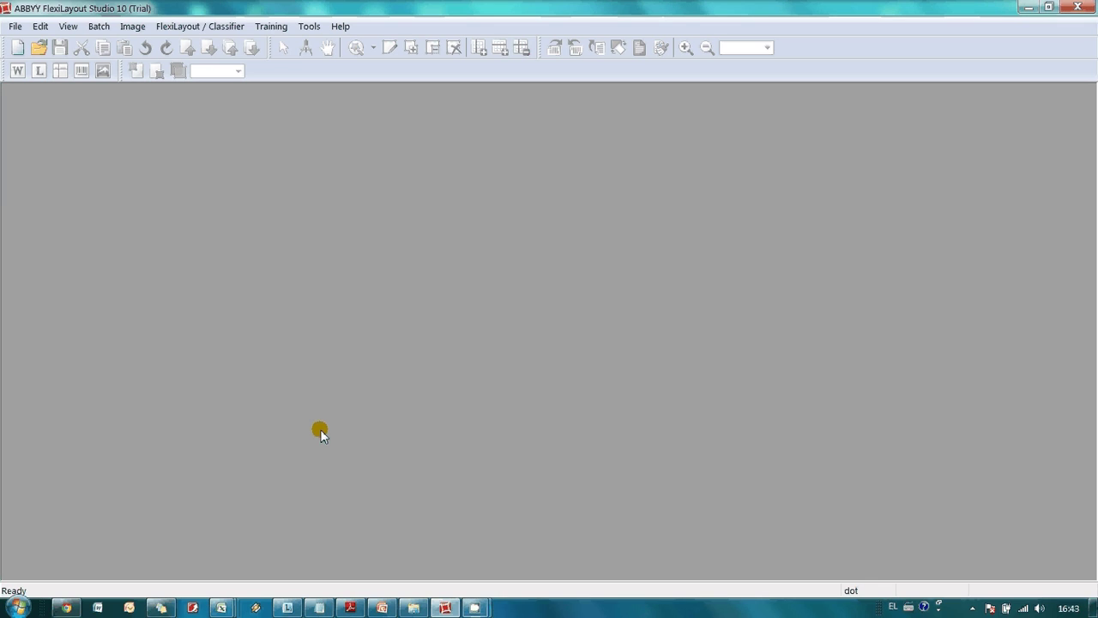
pyautogui.click(16, 26)
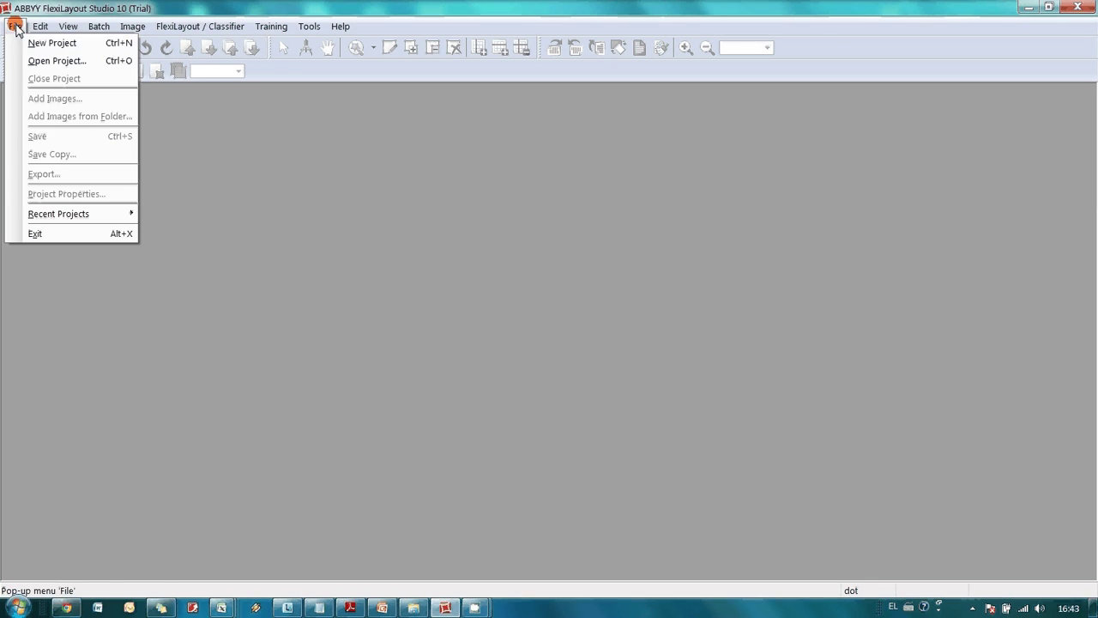
pyautogui.click(106, 43)
pyautogui.click(461, 290)
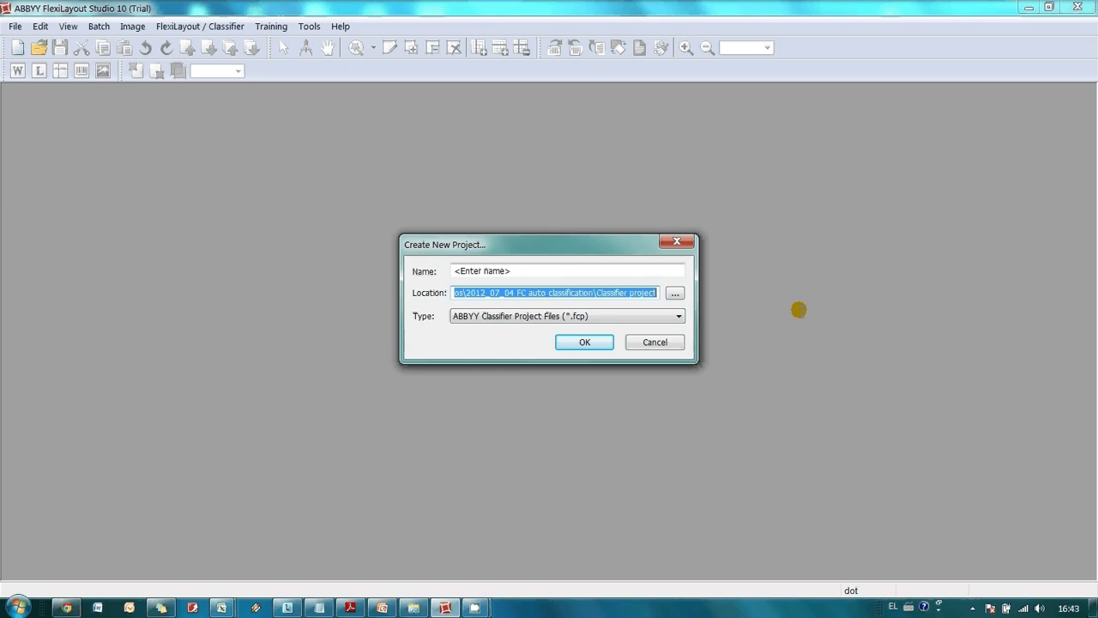
pyautogui.click(555, 271)
pyautogui.press('BackSpace')
pyautogui.press('BackSpace')
pyautogui.press('BackSpace')
pyautogui.press('BackSpace')
pyautogui.press('BackSpace')
pyautogui.press('BackSpace')
pyautogui.press('BackSpace')
pyautogui.press('BackSpace')
pyautogui.press('BackSpace')
pyautogui.press('BackSpace')
pyautogui.press('BackSpace')
pyautogui.press('BackSpace')
pyautogui.write('inv cla')
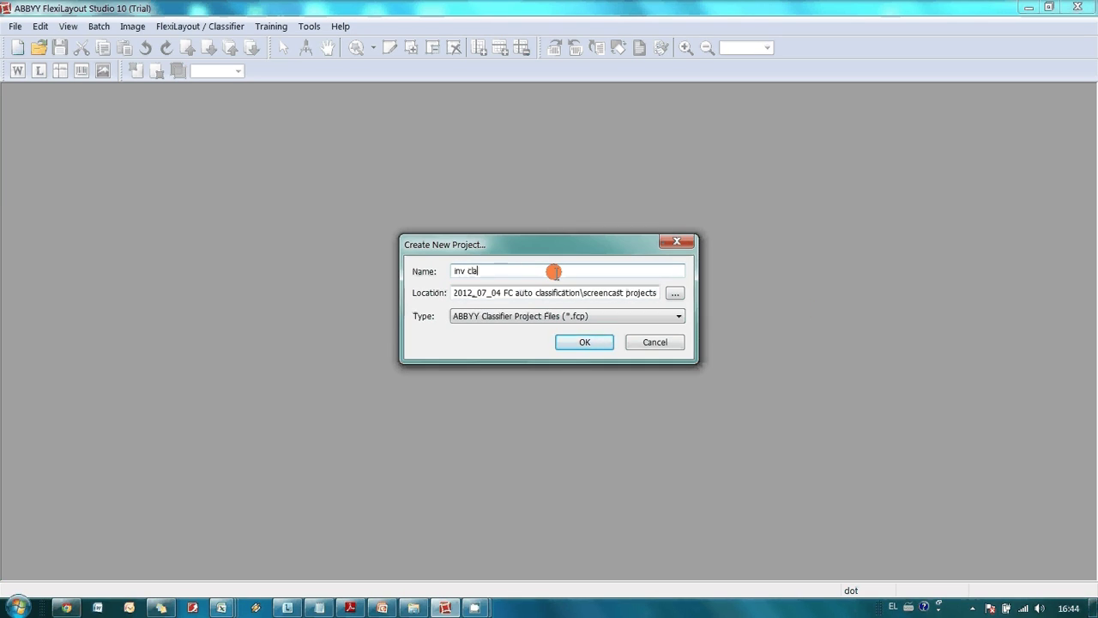
pyautogui.write('sses')
pyautogui.press('Left')
pyautogui.press('Left')
pyautogui.press('Left')
pyautogui.press('Left')
pyautogui.press('Left')
pyautogui.press('Left')
pyautogui.press('Left')
pyautogui.press('BackSpace')
pyautogui.press('Return')
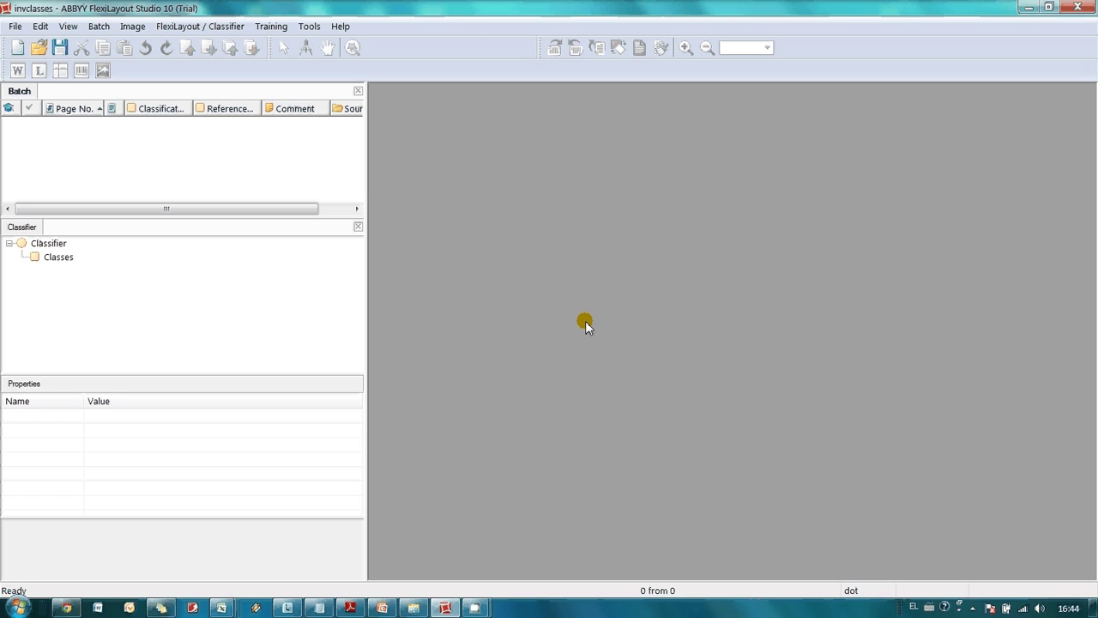
# Step: Add images from the init inv folder, starting with scan (1), scan (4) and scan (6)
pyautogui.click(15, 26)
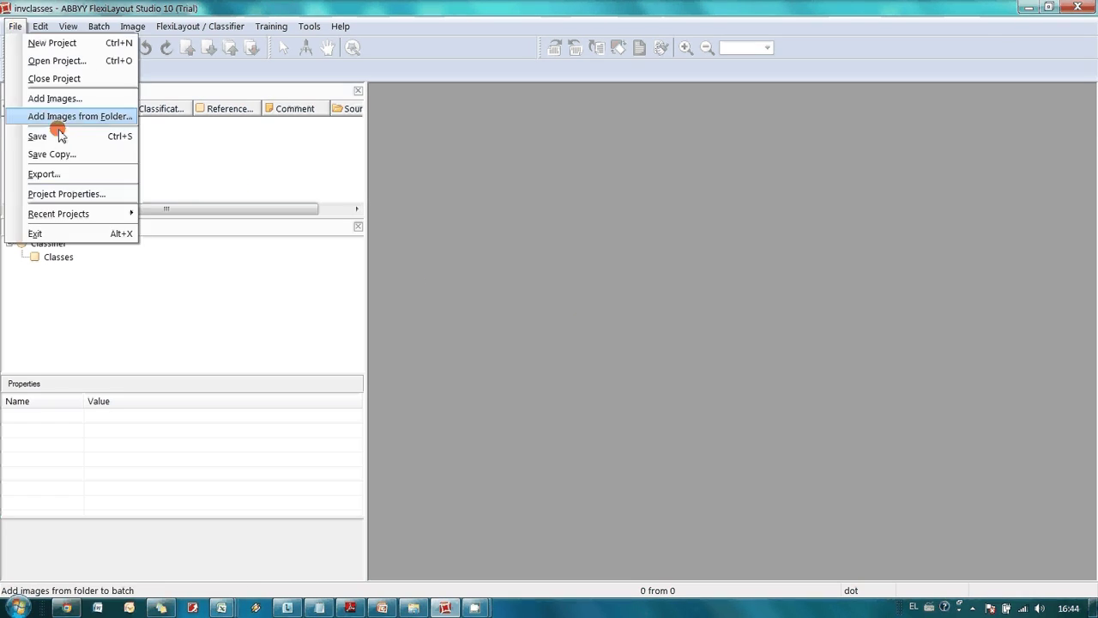
pyautogui.click(58, 125)
pyautogui.doubleClick(343, 123)
pyautogui.click(202, 120)
pyautogui.keyDown('ctrl'); pyautogui.click(432, 120); pyautogui.keyUp('ctrl')
pyautogui.keyDown('ctrl'); pyautogui.click(590, 120); pyautogui.keyUp('ctrl')
# Step: Also select scans (15), (17), (20), (40), (41), (37) and (45), and load all ten into the batch
pyautogui.scroll(-3, 590, 128)
pyautogui.keyDown('ctrl'); pyautogui.click(352, 163); pyautogui.keyUp('ctrl')
pyautogui.keyDown('ctrl'); pyautogui.click(511, 163); pyautogui.keyUp('ctrl')
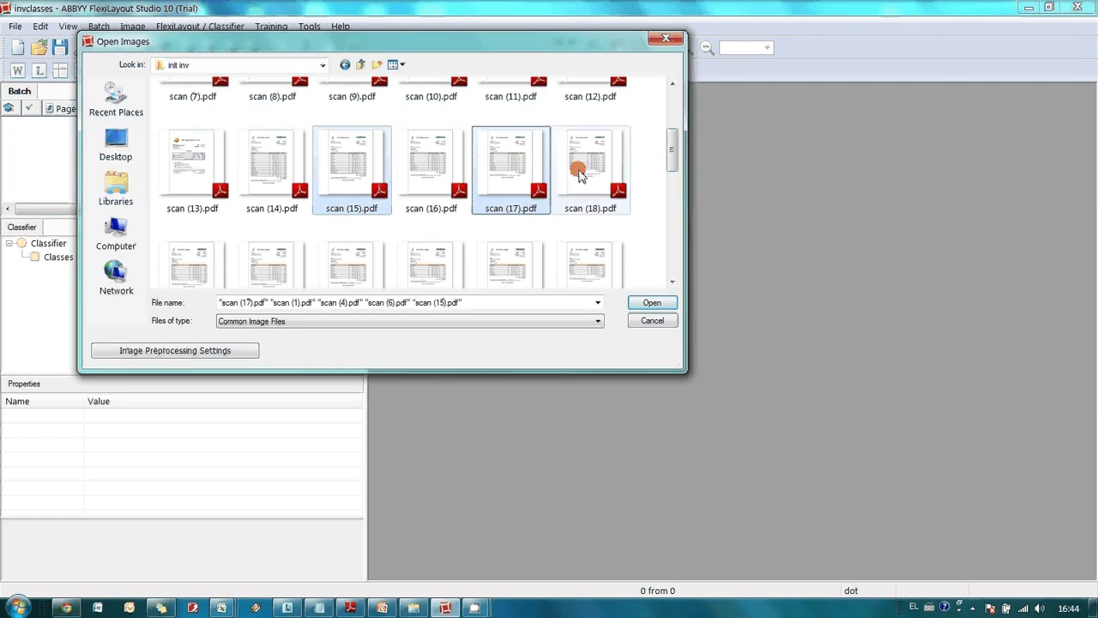
pyautogui.keyDown('ctrl'); pyautogui.click(272, 262); pyautogui.keyUp('ctrl')
pyautogui.moveTo(669, 162); pyautogui.dragTo(670, 253)
pyautogui.keyDown('ctrl'); pyautogui.click(432, 125); pyautogui.keyUp('ctrl')
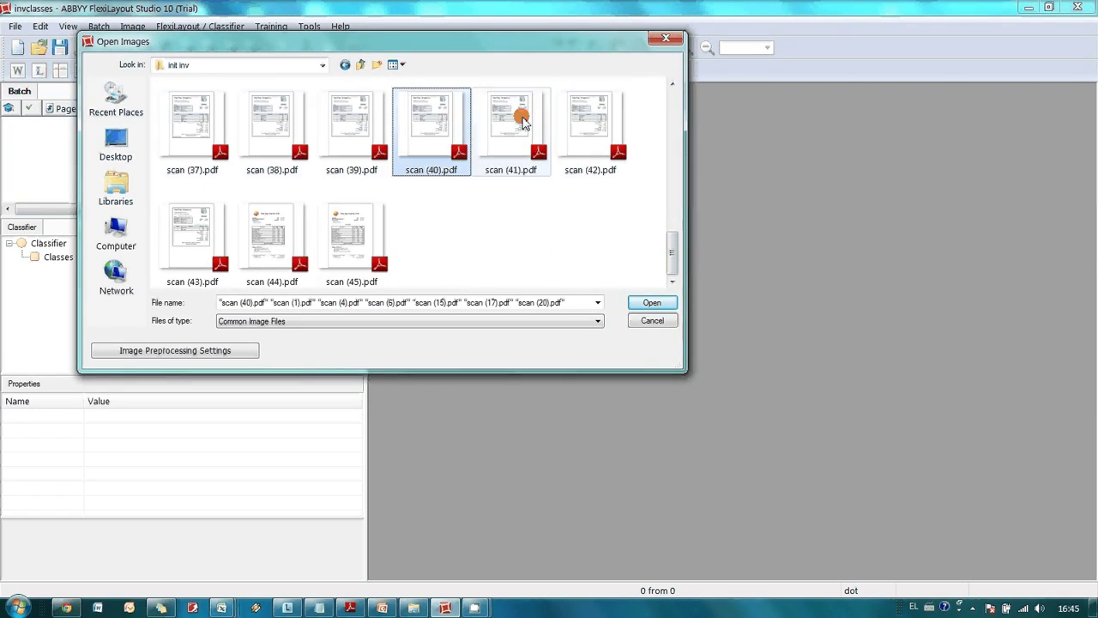
pyautogui.keyDown('ctrl'); pyautogui.click(524, 123); pyautogui.keyUp('ctrl')
pyautogui.keyDown('ctrl'); pyautogui.click(199, 116); pyautogui.keyUp('ctrl')
pyautogui.keyDown('ctrl'); pyautogui.click(352, 240); pyautogui.keyUp('ctrl')
pyautogui.click(652, 302)
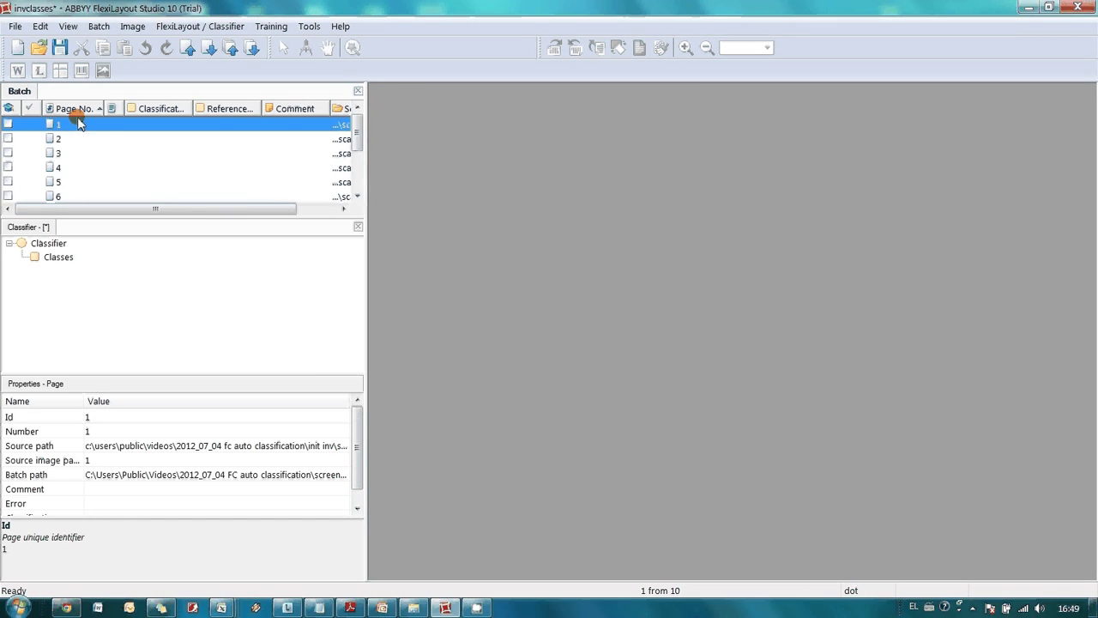
# Step: Select all ten batch pages and pre-recognize them
pyautogui.click(41, 26)
pyautogui.click(73, 152)
pyautogui.rightClick(74, 151)
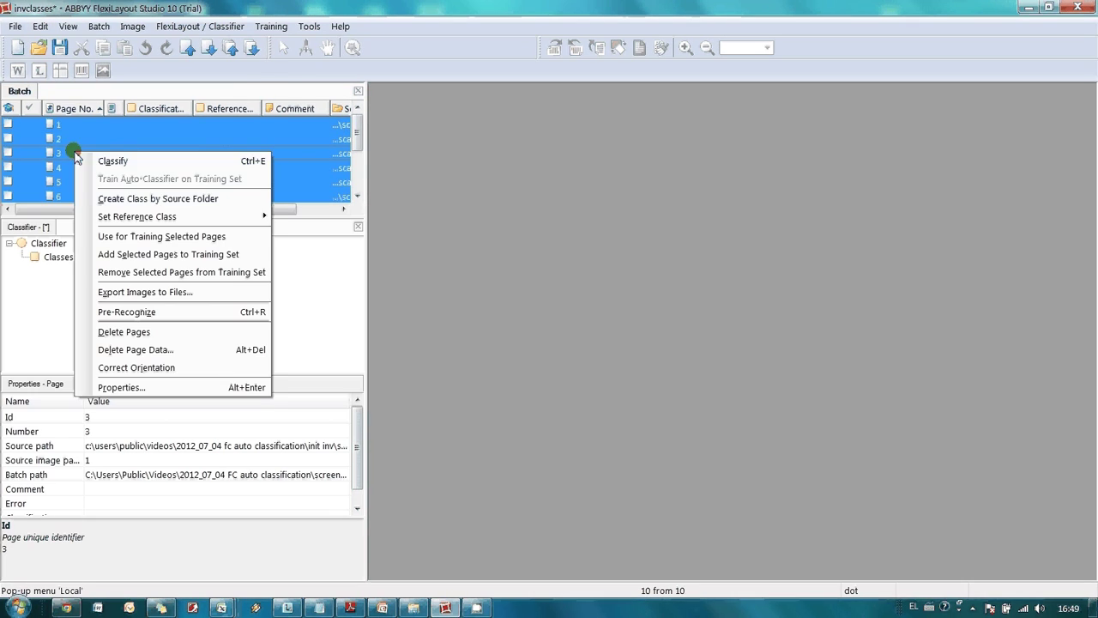
pyautogui.click(137, 311)
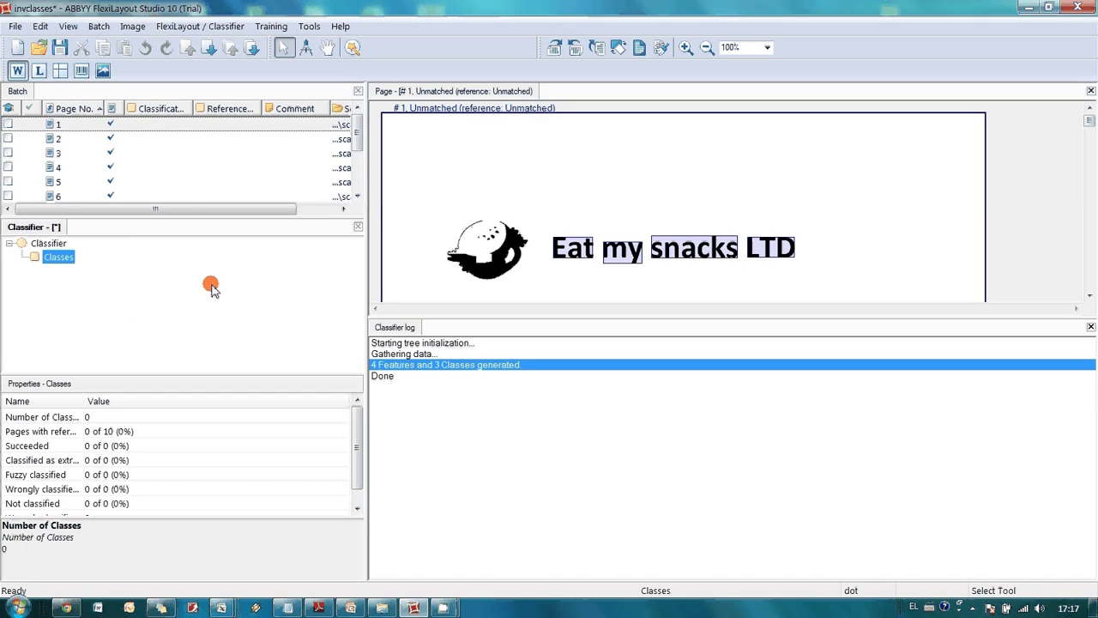
# Step: Set classification mode to Auto and run the auto-classifier with the Titles with Image Objects profile
pyautogui.click(220, 31)
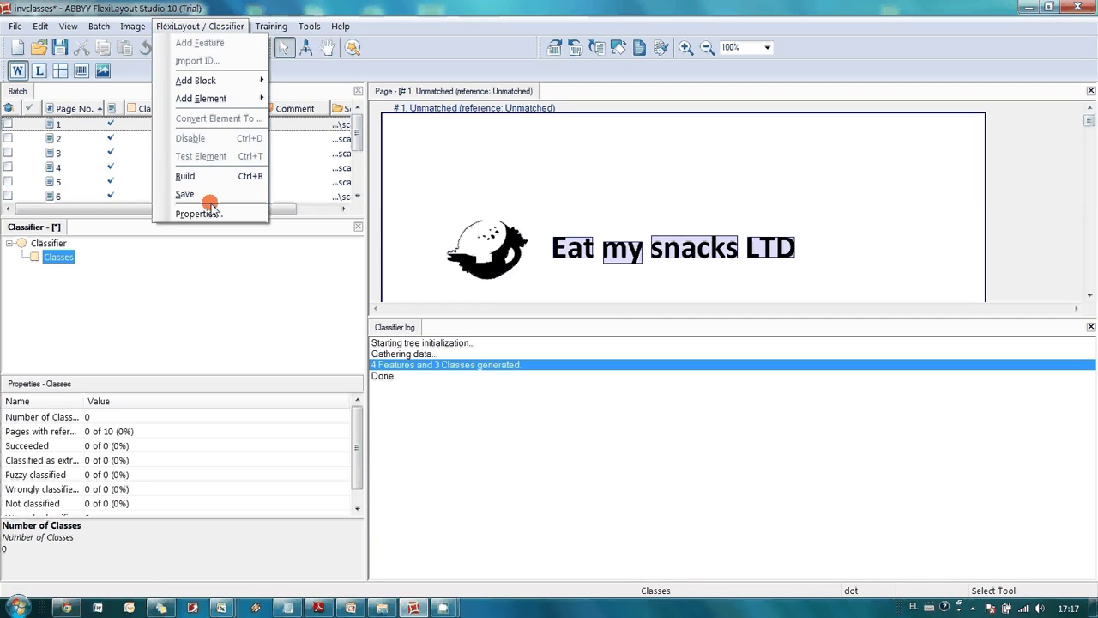
pyautogui.click(212, 215)
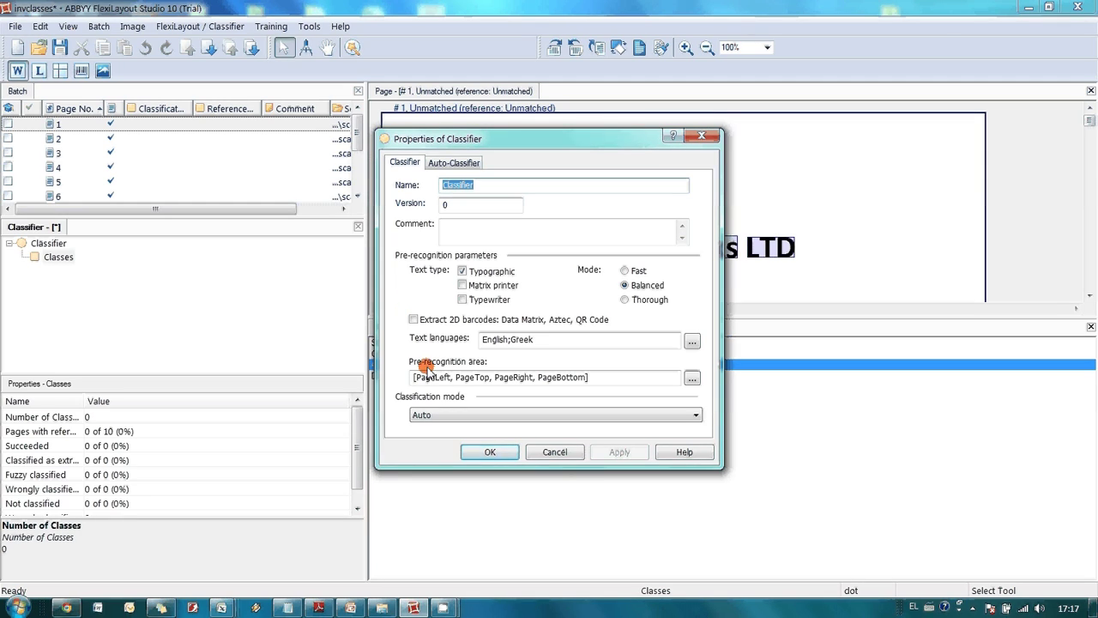
pyautogui.click(440, 397)
pyautogui.click(471, 414)
pyautogui.click(471, 425)
pyautogui.click(455, 163)
pyautogui.click(532, 207)
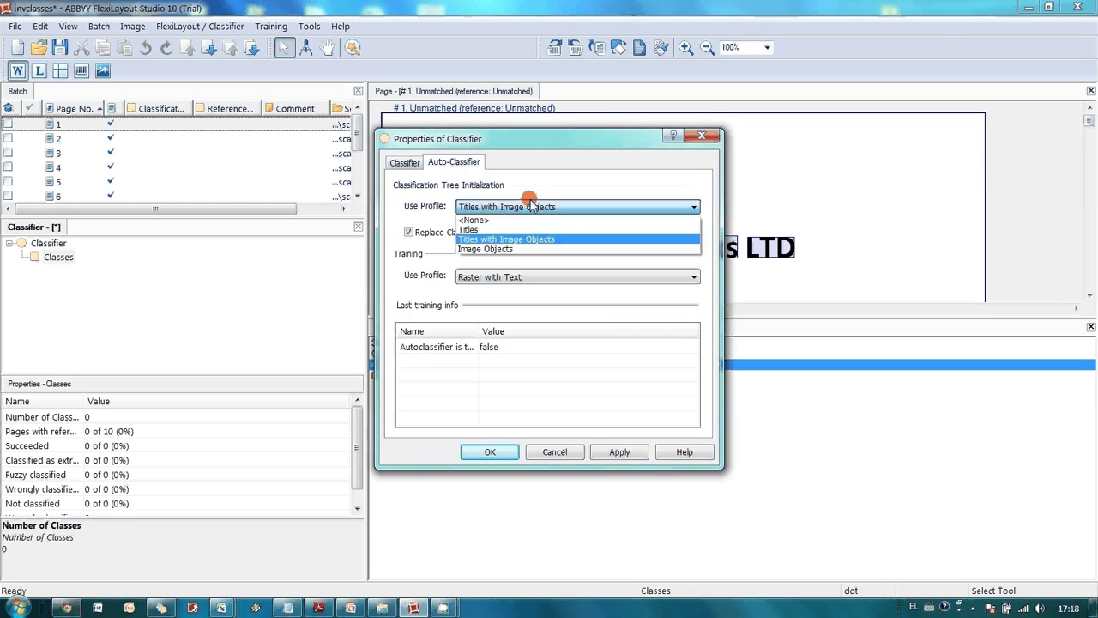
pyautogui.click(524, 237)
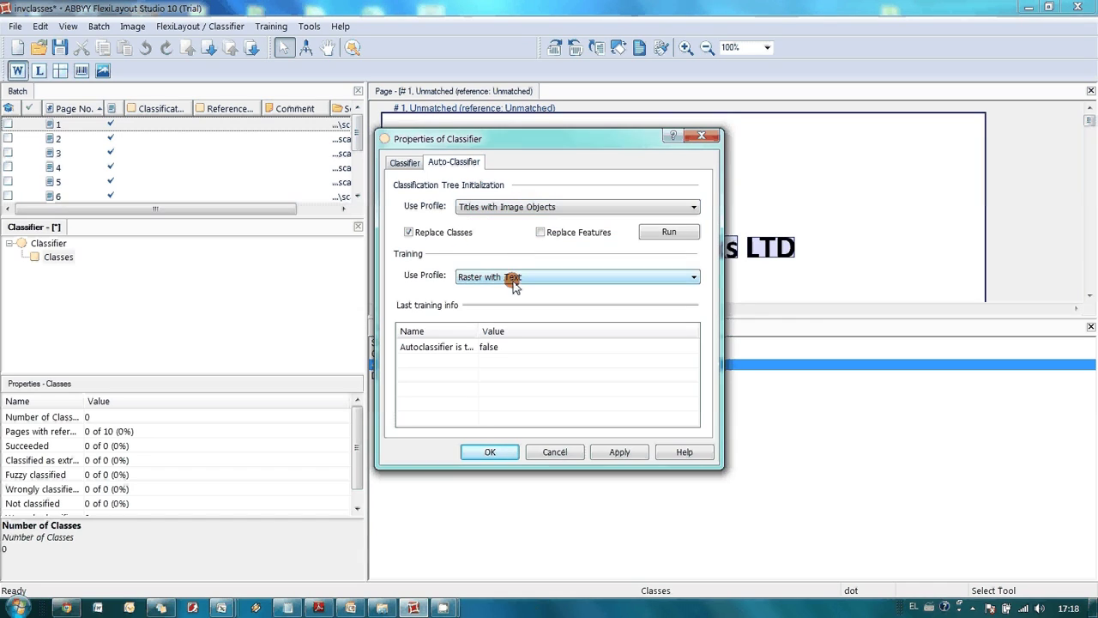
pyautogui.click(669, 232)
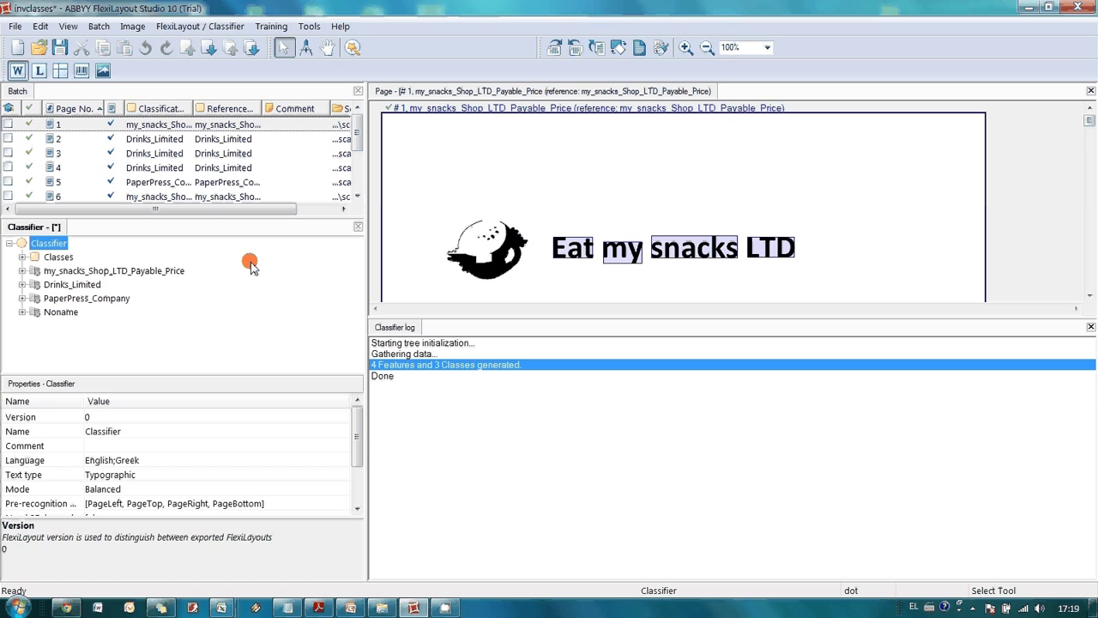
# Step: Review pages 2–4's classes, expand Classes, and inspect the my_snacks_Shop_LTD_Payable_Price class statistics
pyautogui.click(141, 139)
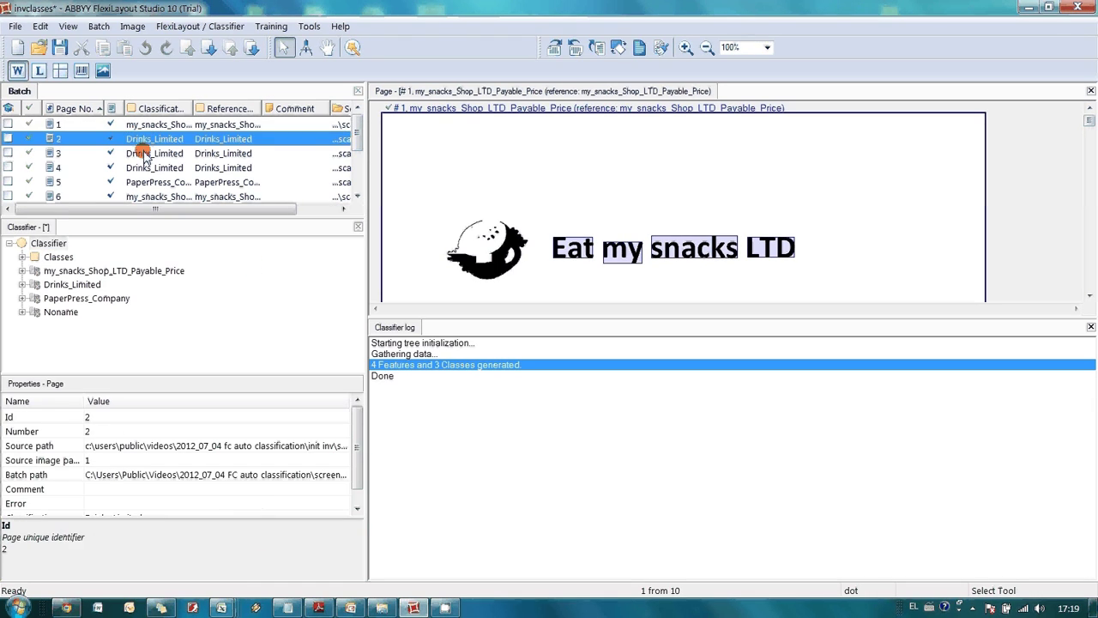
pyautogui.click(146, 155)
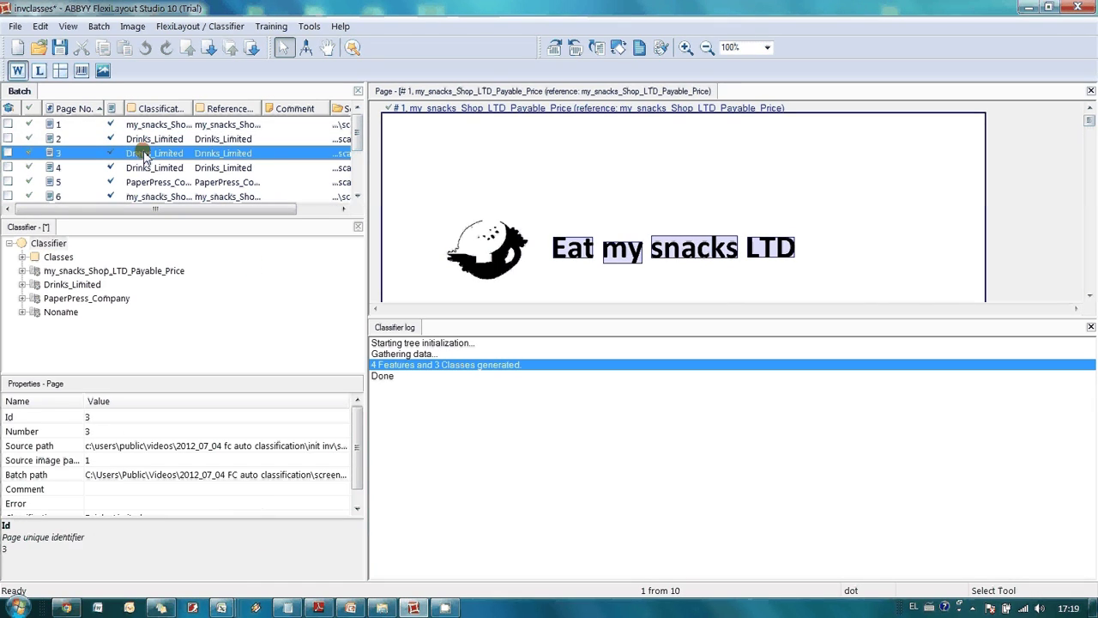
pyautogui.click(162, 169)
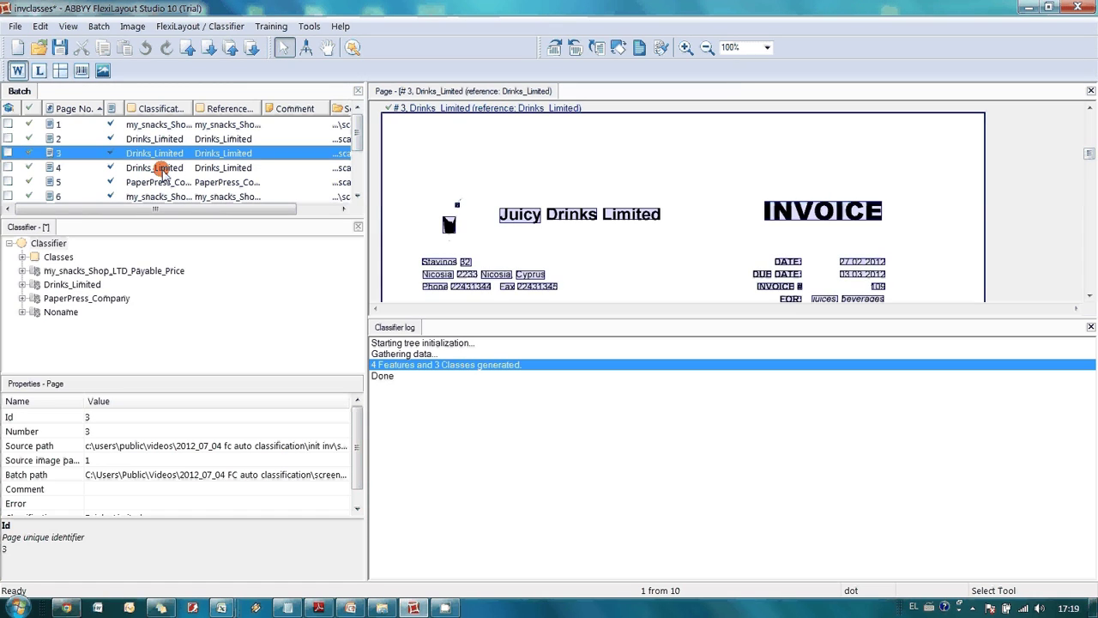
pyautogui.click(22, 257)
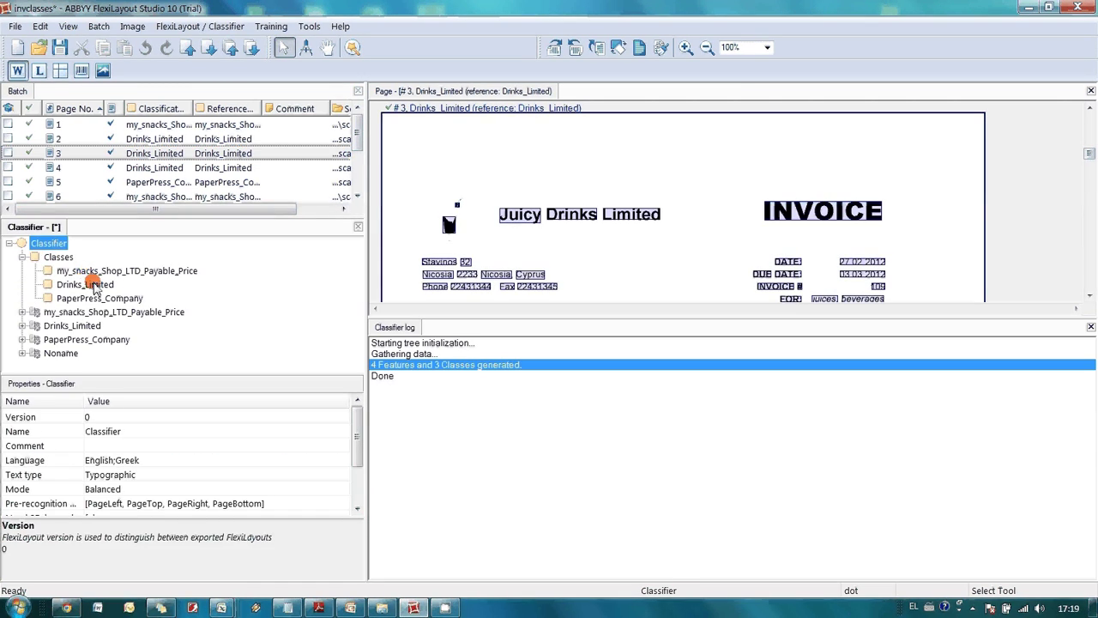
pyautogui.click(74, 270)
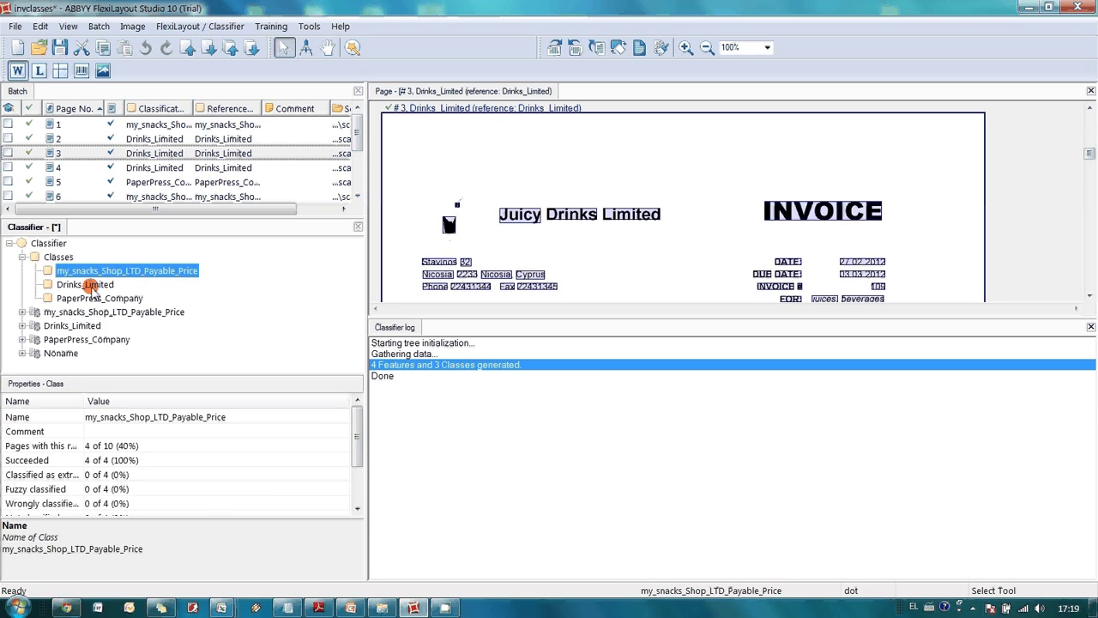
pyautogui.click(118, 167)
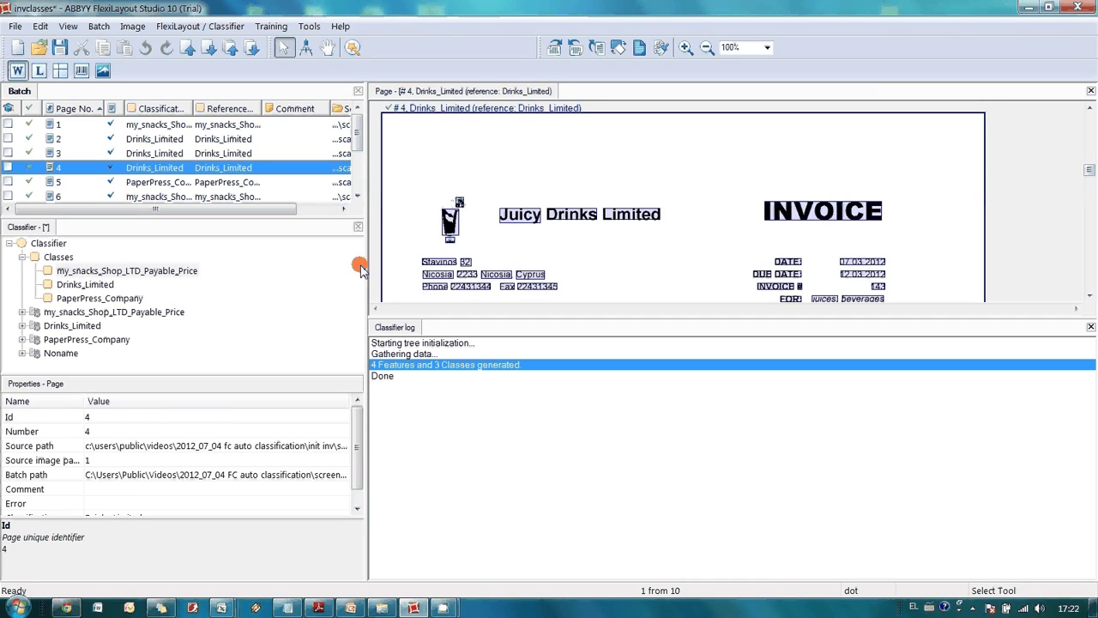
# Step: Rename the classes to eat_my_snacks_invoice, juicy_drinks_invoice and paperpress_company_invoice
pyautogui.click(122, 273)
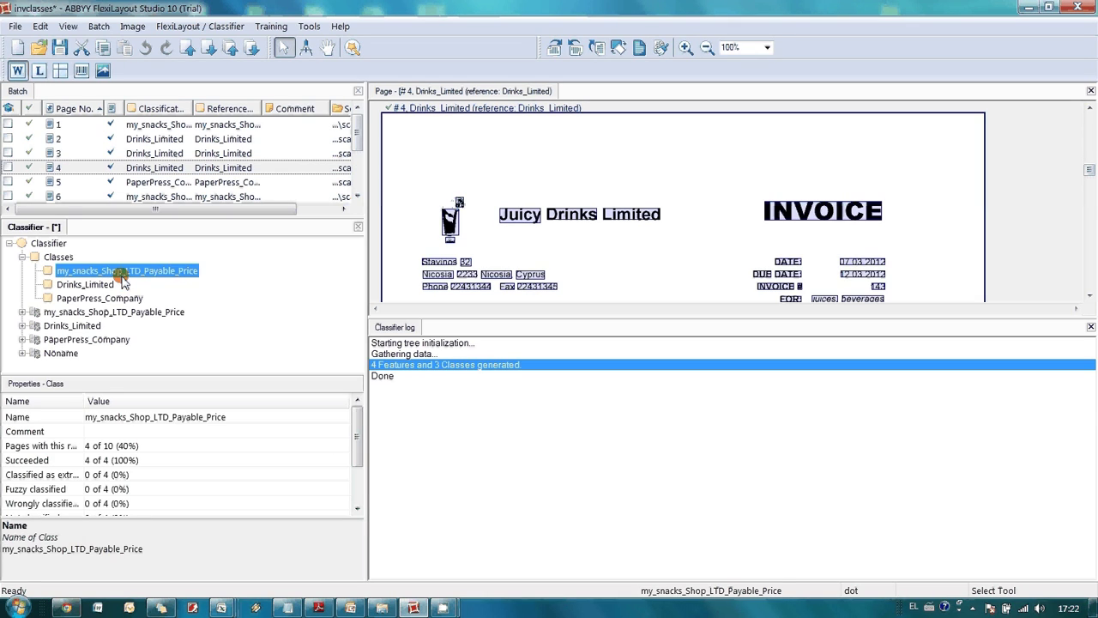
pyautogui.click(121, 273)
pyautogui.write('eat_my_snacks')
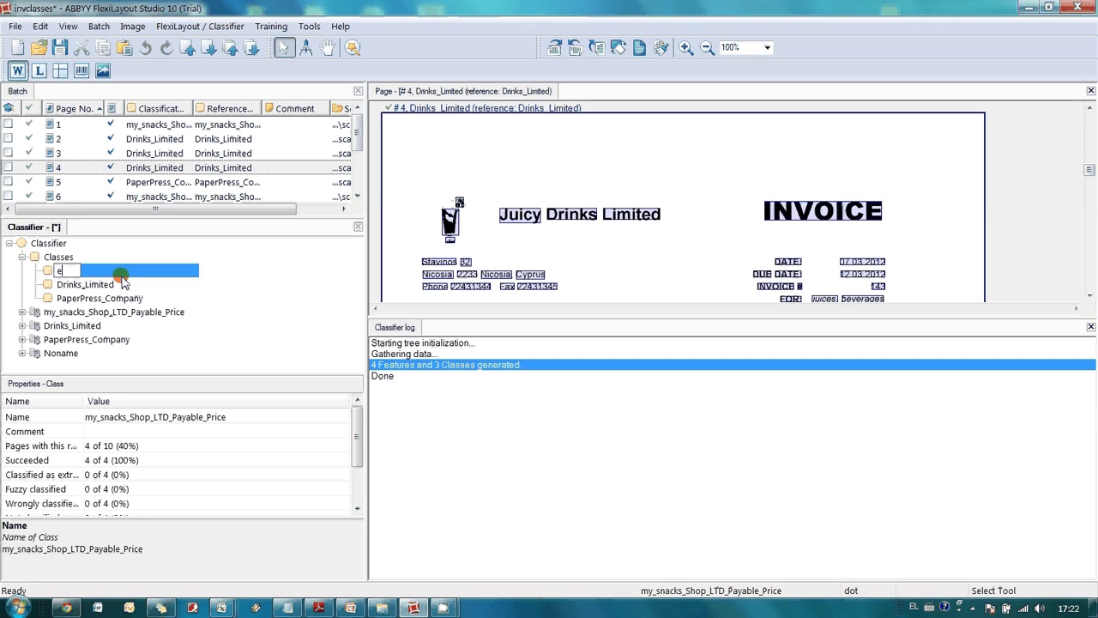
pyautogui.write('_invoice')
pyautogui.press('Return')
pyautogui.click(105, 286)
pyautogui.click(103, 288)
pyautogui.write('juicy_drinks_invoice')
pyautogui.click(100, 297)
pyautogui.click(101, 297)
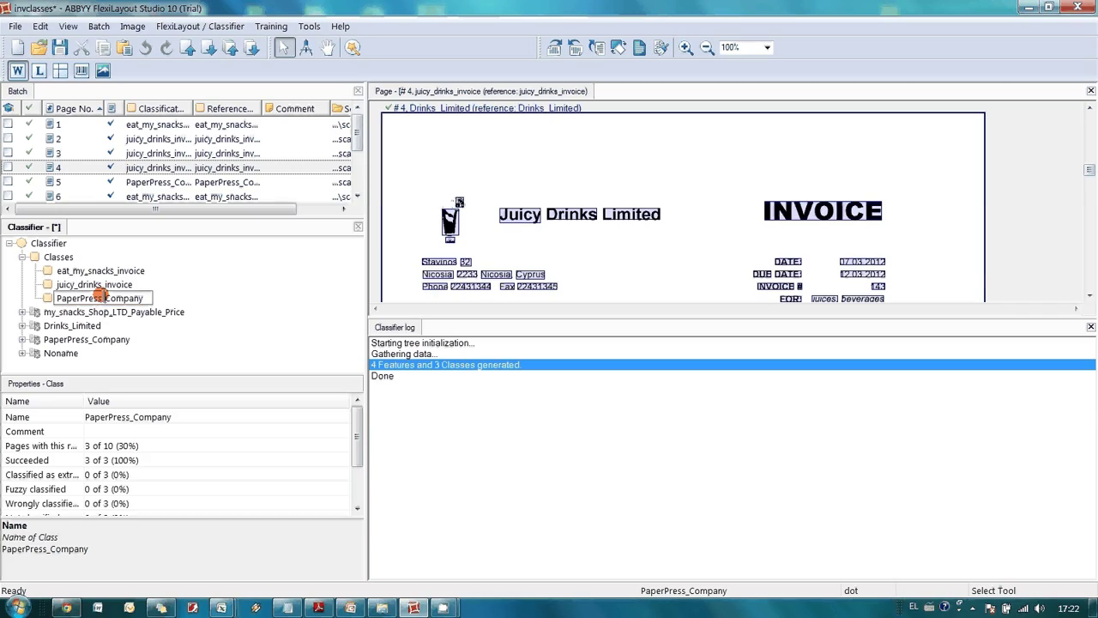
pyautogui.write('paperpress_company')
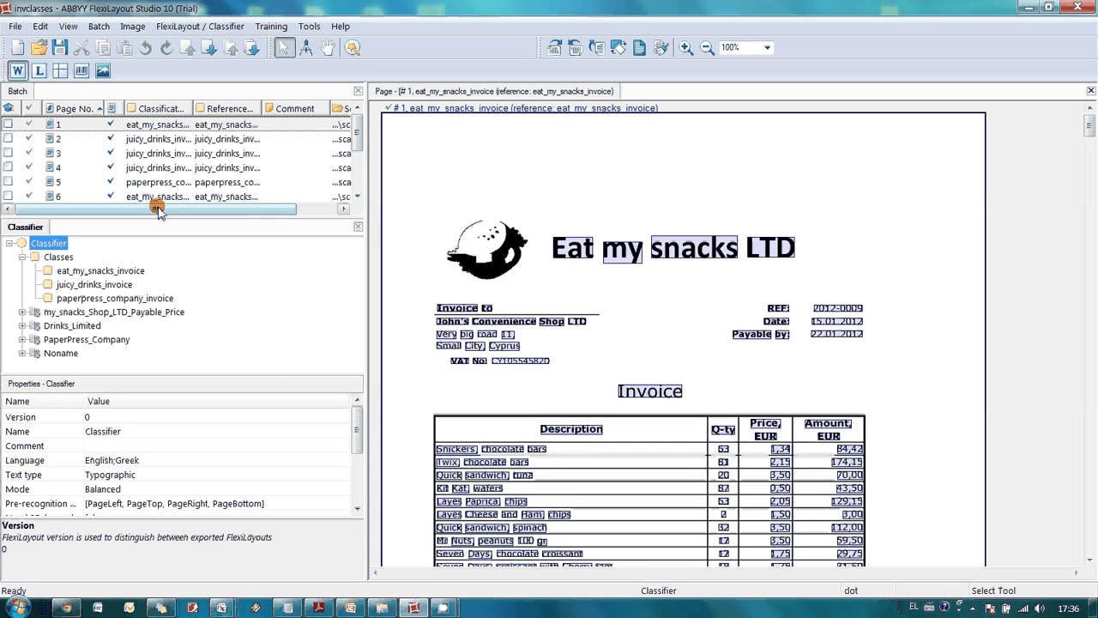
# Step: Mark all ten pages for training, train the auto-classifier, and classify the batch
pyautogui.click(158, 125)
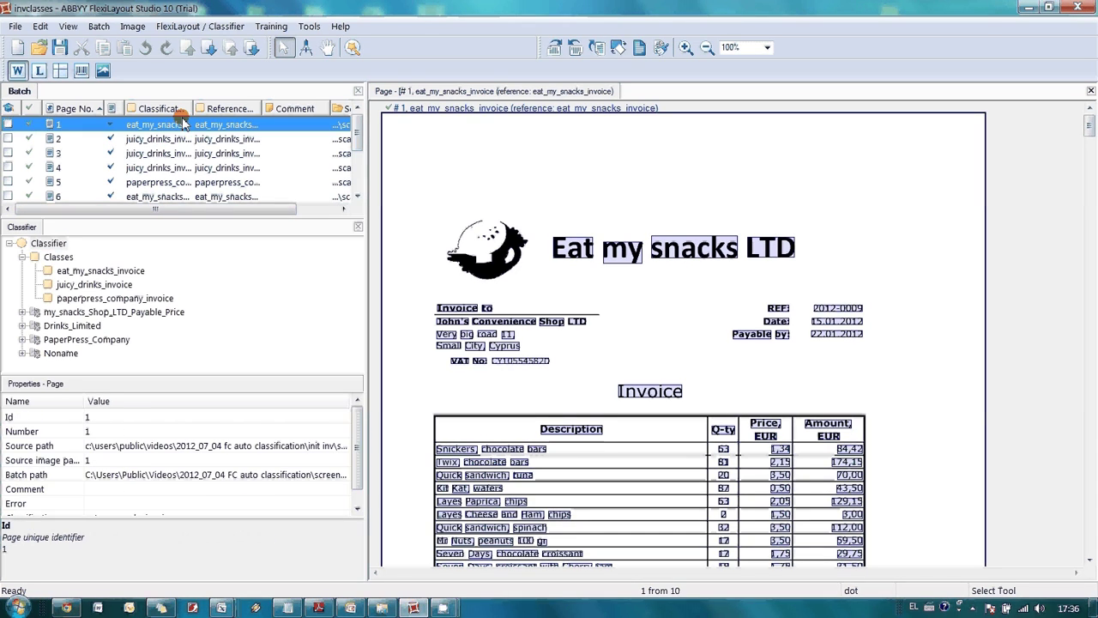
pyautogui.scroll(-2, 359, 172)
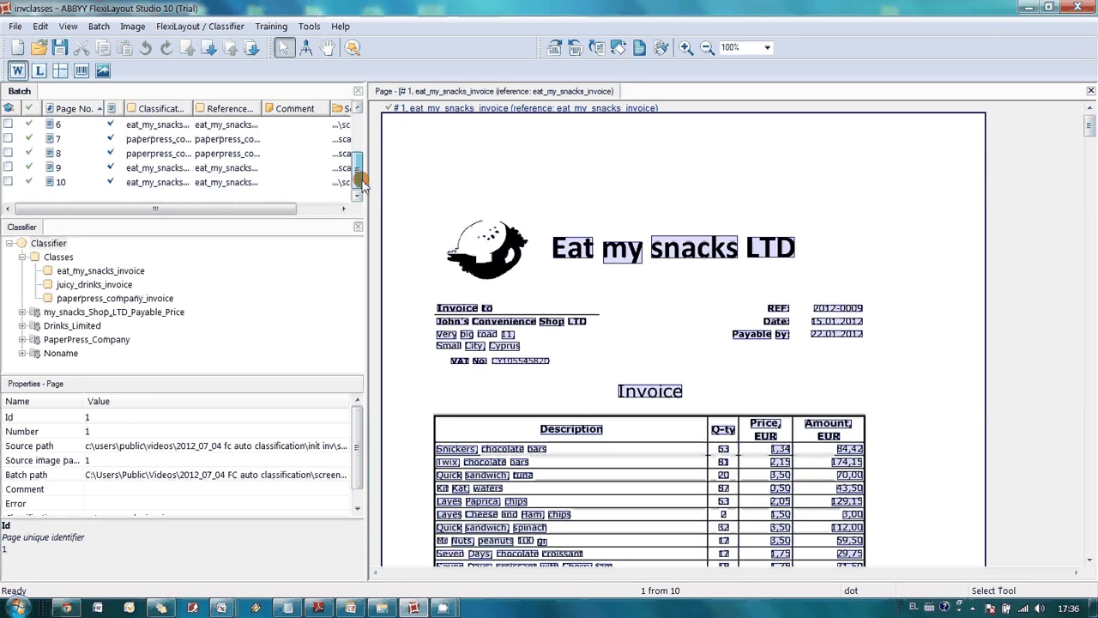
pyautogui.keyDown('shift'); pyautogui.click(200, 182); pyautogui.keyUp('shift')
pyautogui.rightClick(147, 148)
pyautogui.click(197, 217)
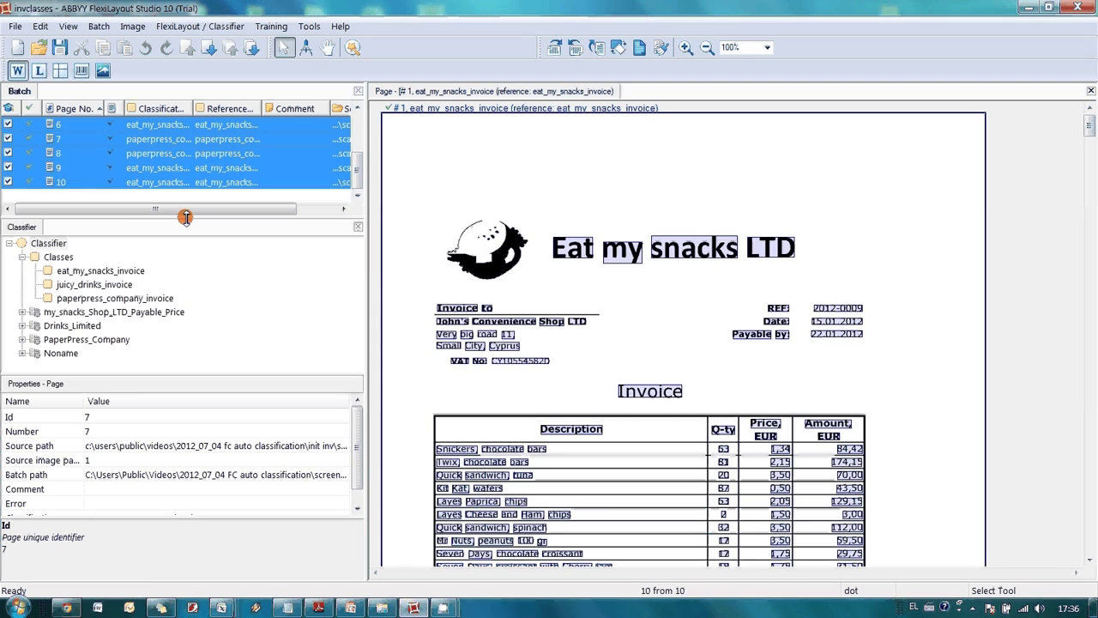
pyautogui.rightClick(150, 153)
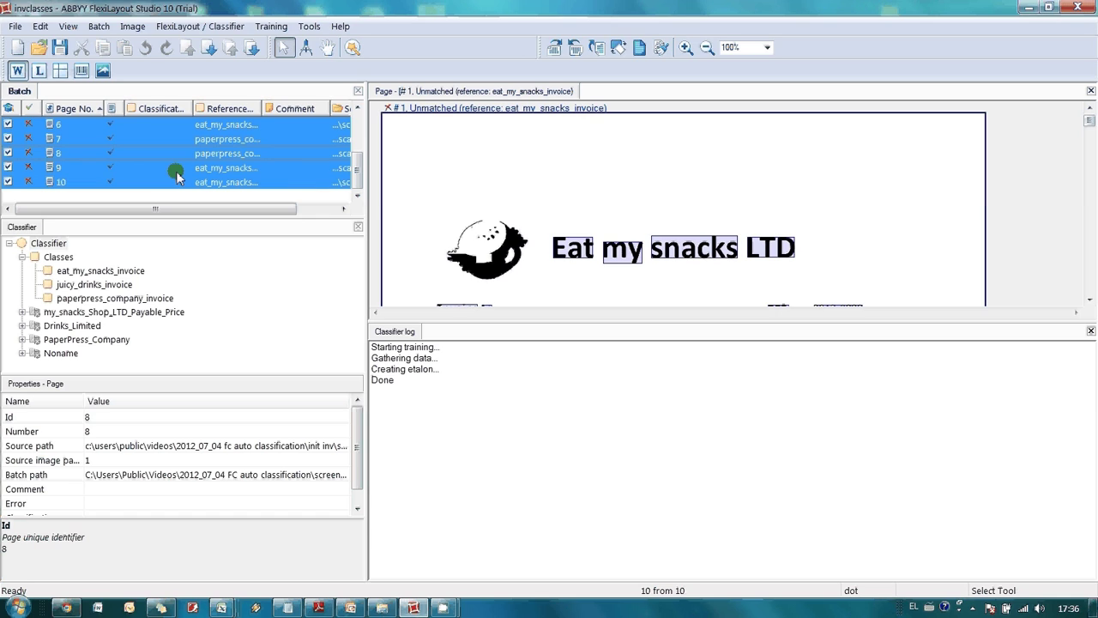
pyautogui.rightClick(176, 170)
pyautogui.click(197, 182)
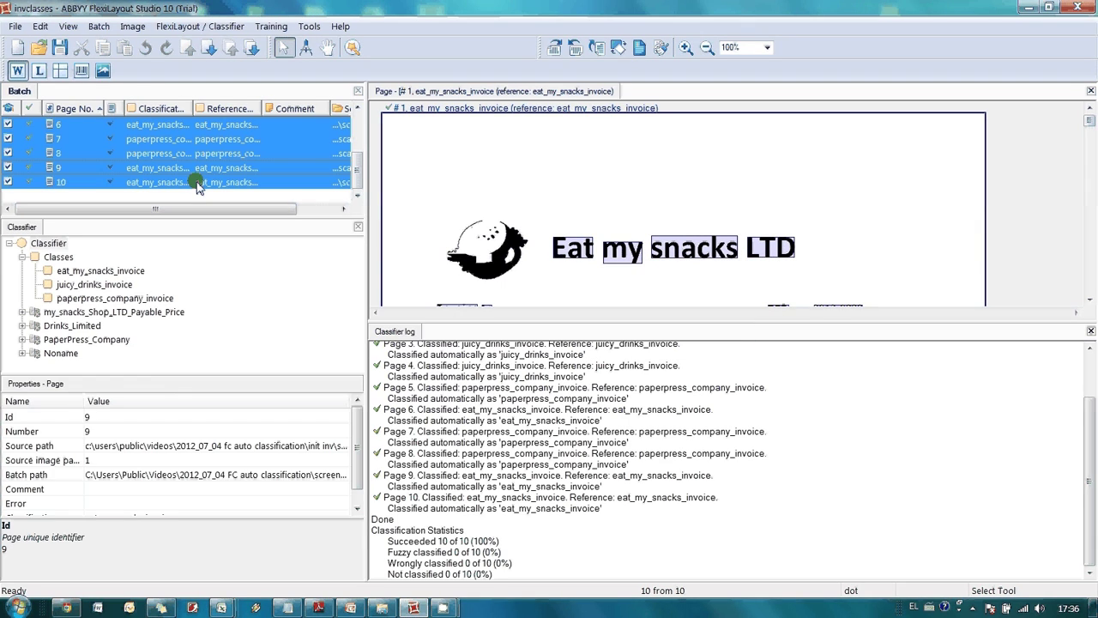
# Step: Export the trained classifier as classes.cfl and acknowledge the completion message
pyautogui.moveTo(355, 156); pyautogui.dragTo(351, 126)
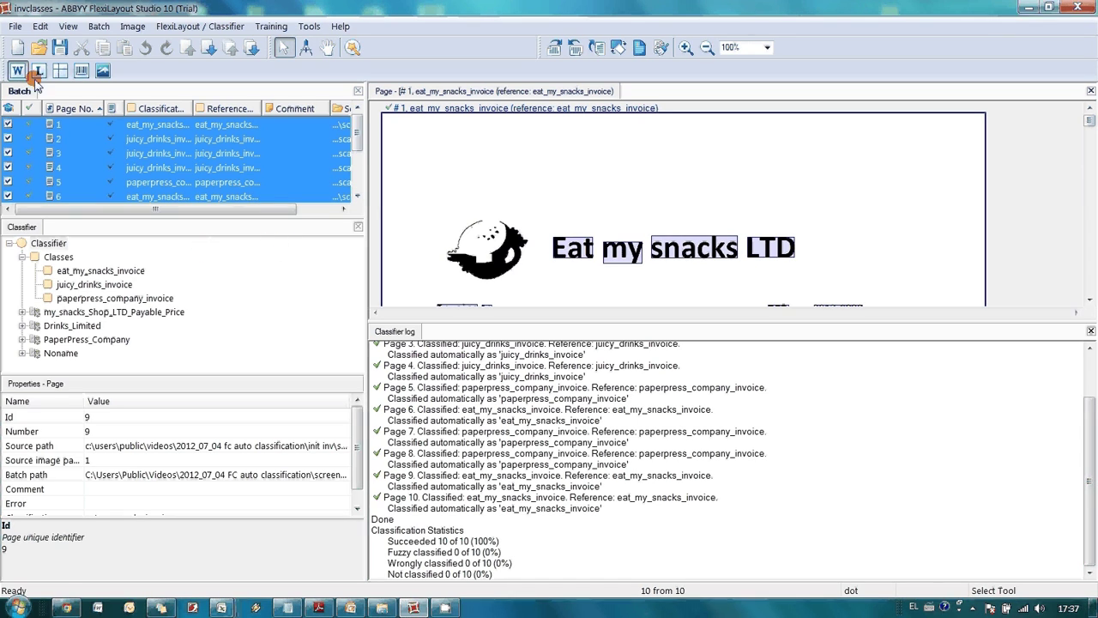
pyautogui.click(15, 25)
pyautogui.click(34, 173)
pyautogui.click(652, 337)
pyautogui.click(553, 310)
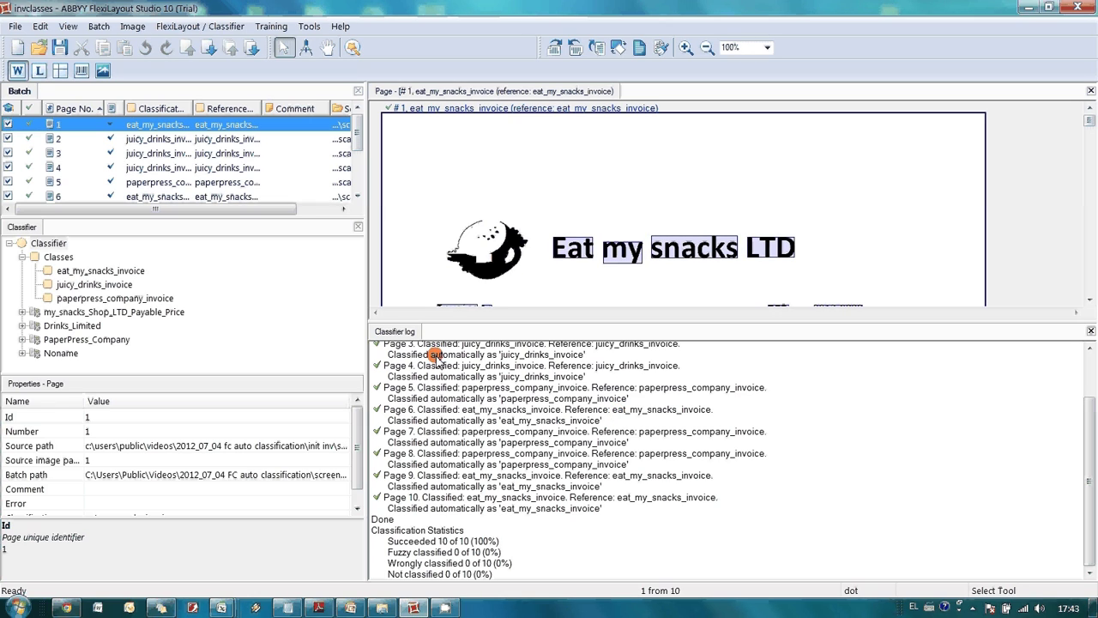
# Step: Create a new ABBYY FlexiLayout Project (*.fsp) named invoice
pyautogui.click(14, 28)
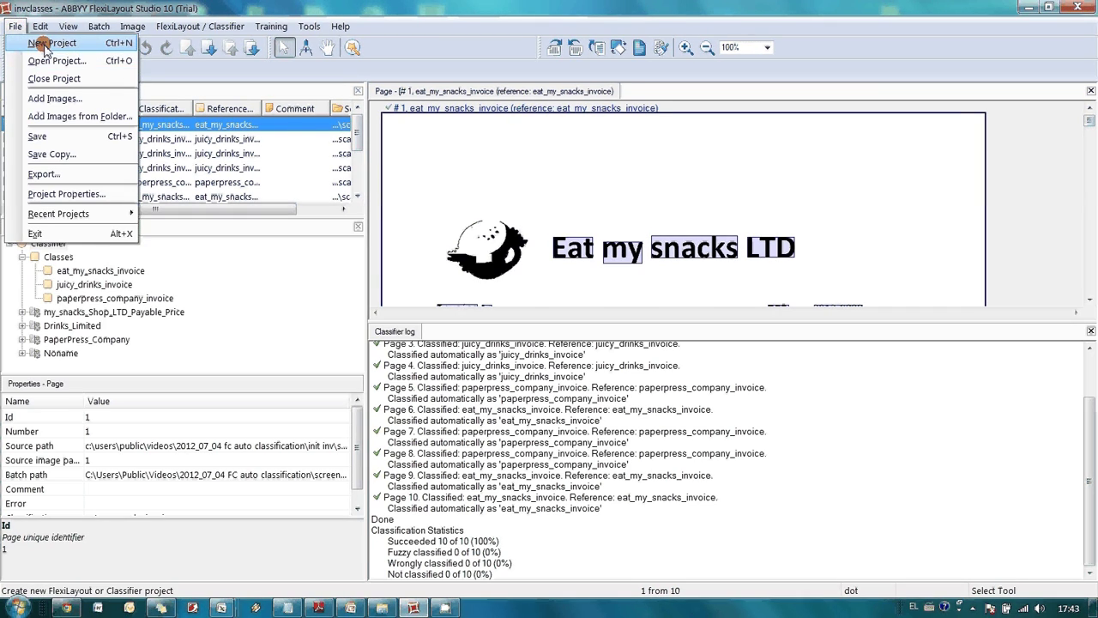
pyautogui.click(44, 48)
pyautogui.click(639, 318)
pyautogui.click(549, 338)
pyautogui.click(535, 274)
pyautogui.write('invoice')
pyautogui.click(580, 342)
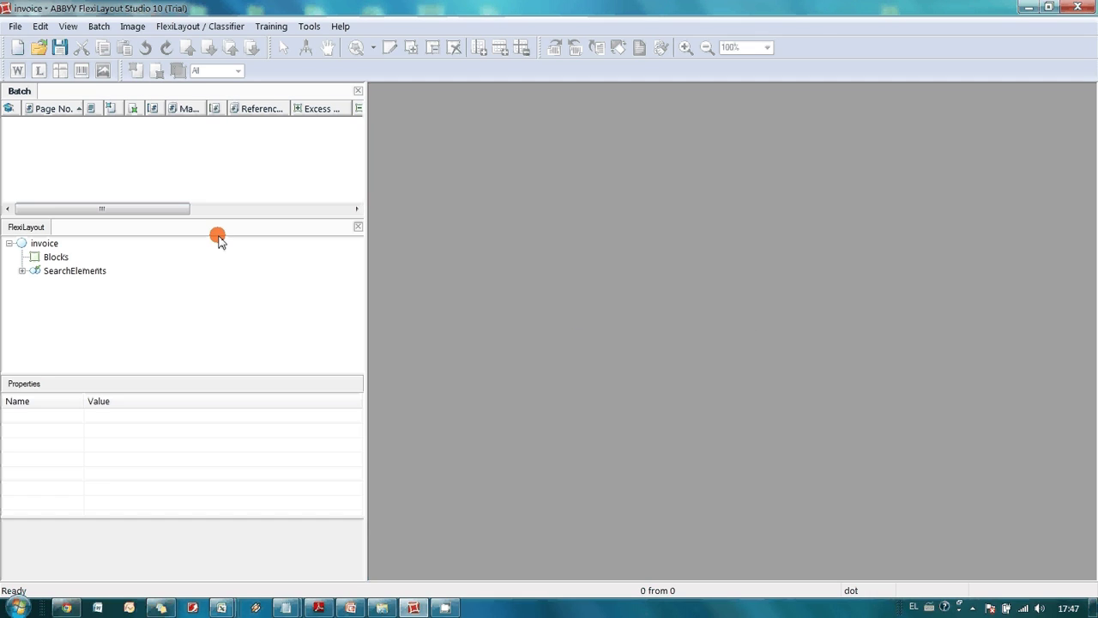
pyautogui.click(15, 27)
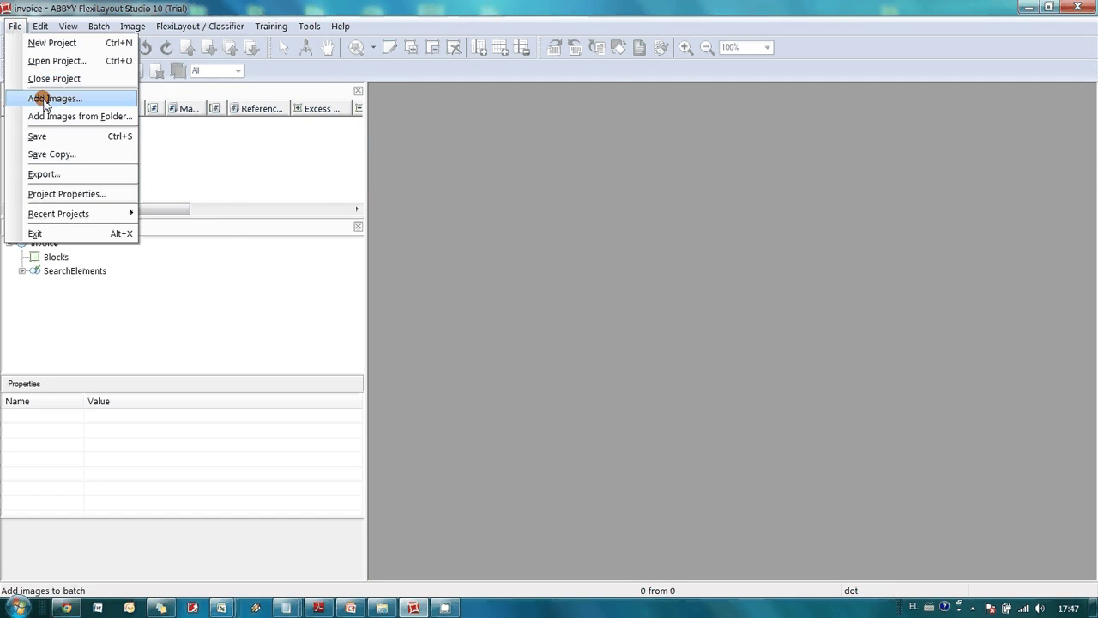
# Step: Add the scan PDFs, including scan (40).pdf, to the batch
pyautogui.click(54, 98)
pyautogui.keyDown('ctrl'); pyautogui.click(538, 140); pyautogui.keyUp('ctrl')
pyautogui.keyDown('ctrl'); pyautogui.click(352, 232); pyautogui.keyUp('ctrl')
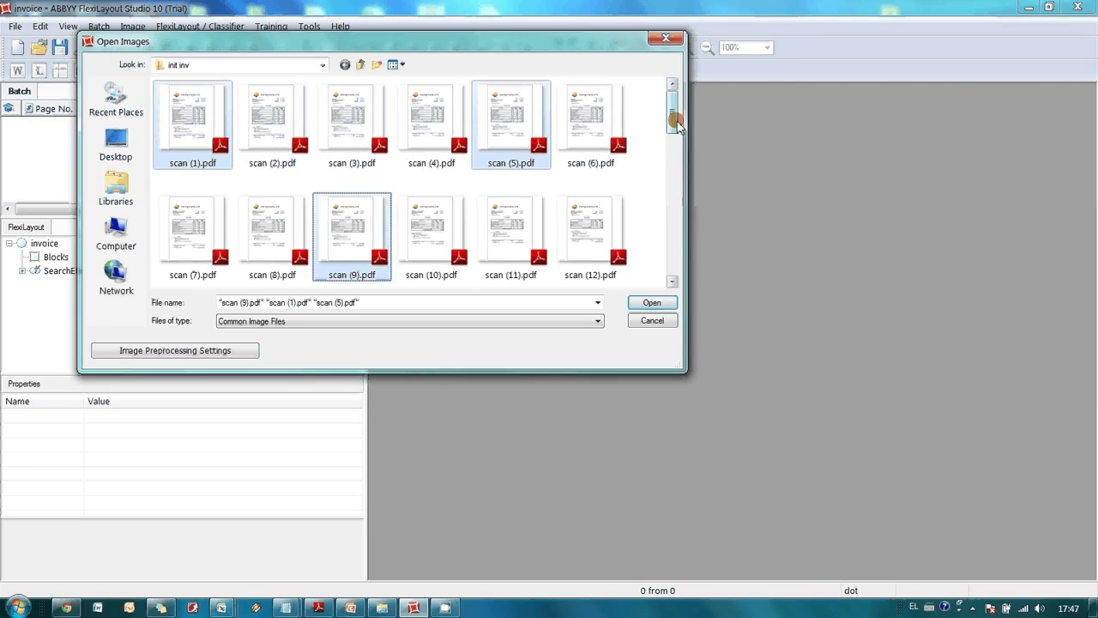
pyautogui.scroll(-5, 665, 206)
pyautogui.keyDown('ctrl'); pyautogui.click(432, 263); pyautogui.keyUp('ctrl')
pyautogui.click(665, 303)
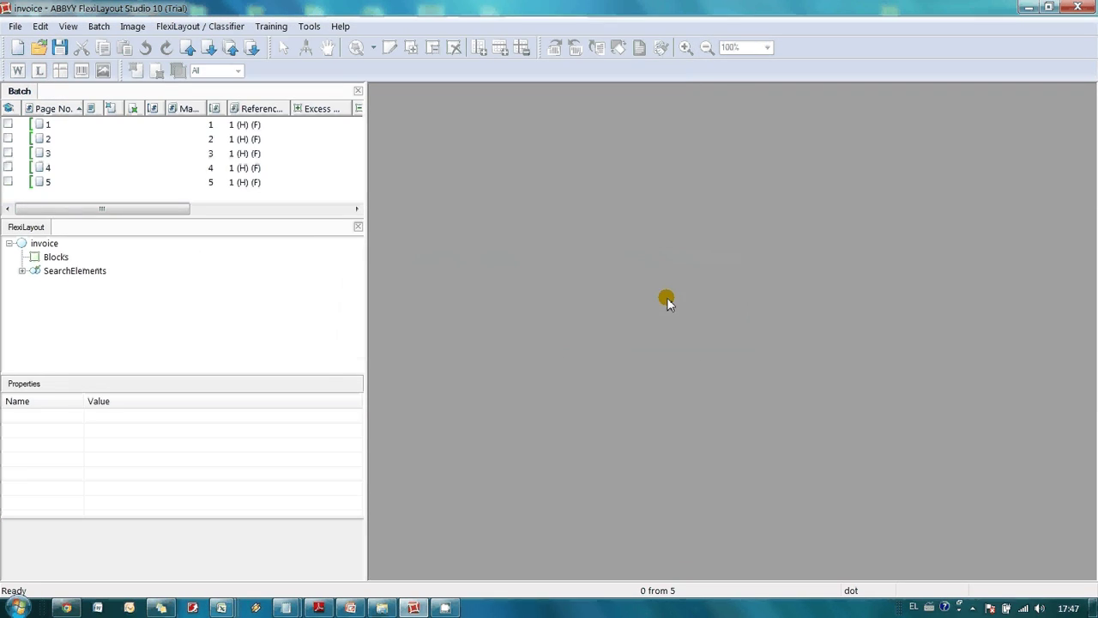
# Step: Pre-recognize all five pages in the batch
pyautogui.click(64, 126)
pyautogui.keyDown('ctrl'); pyautogui.click(62, 182); pyautogui.keyUp('ctrl')
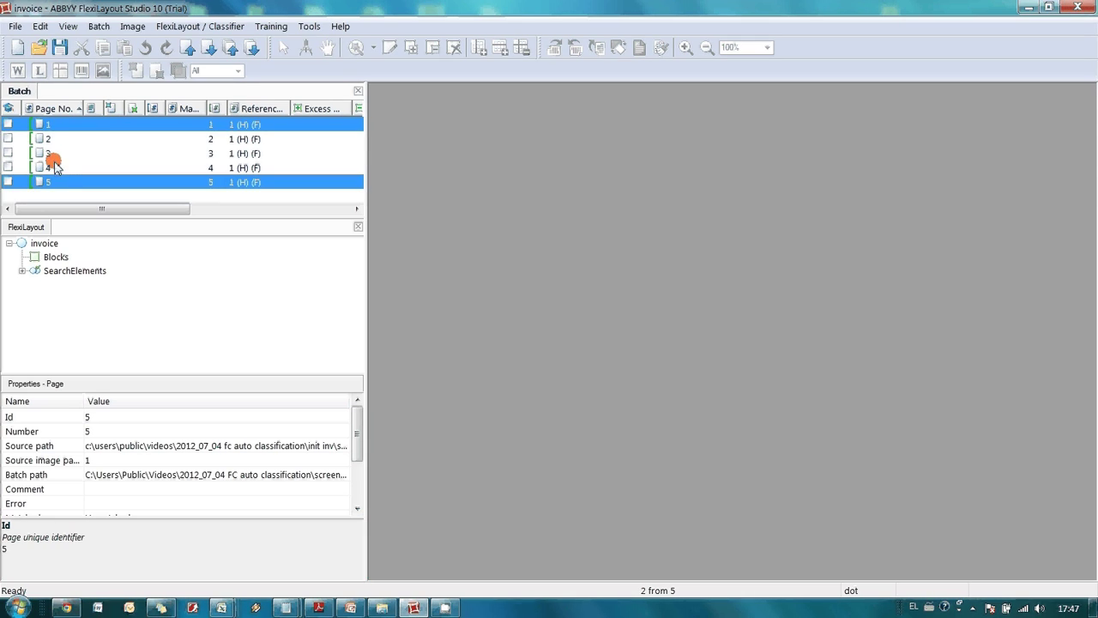
pyautogui.click(55, 124)
pyautogui.keyDown('shift'); pyautogui.click(61, 182); pyautogui.keyUp('shift')
pyautogui.rightClick(67, 168)
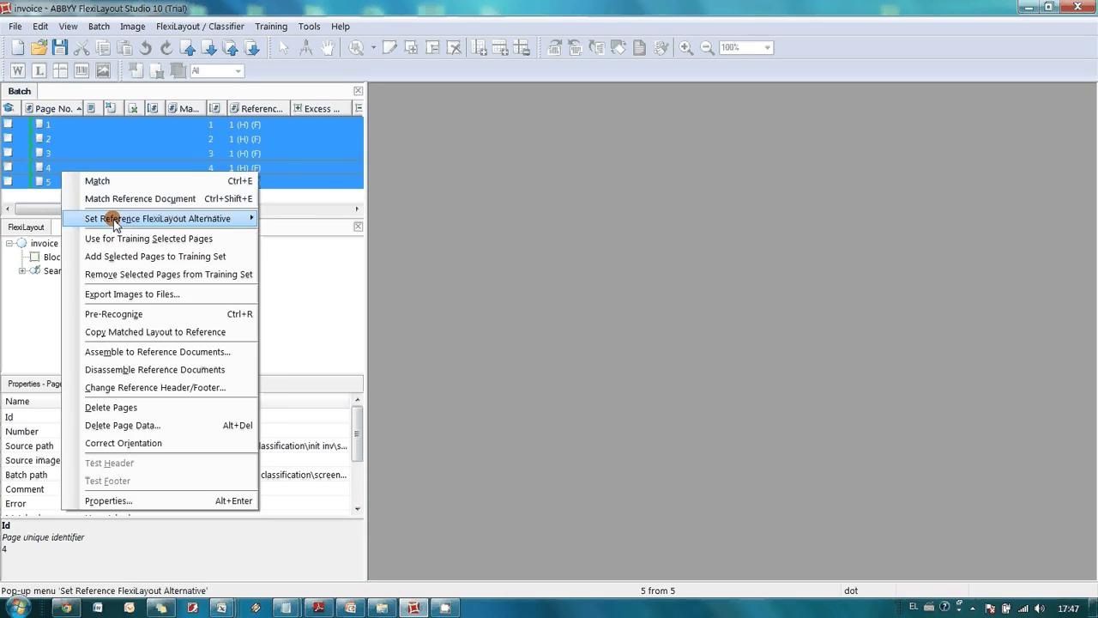
pyautogui.click(120, 314)
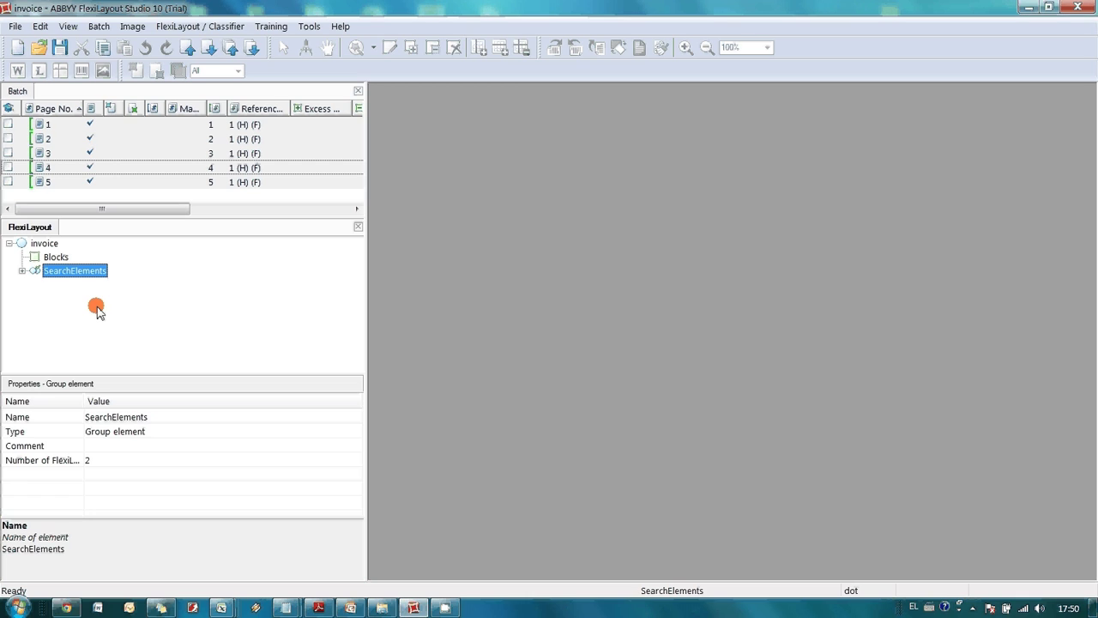
# Step: Add a Static Text element kwinvoice under SearchElements that searches for INVOICE, with max errors enabled
pyautogui.rightClick(67, 273)
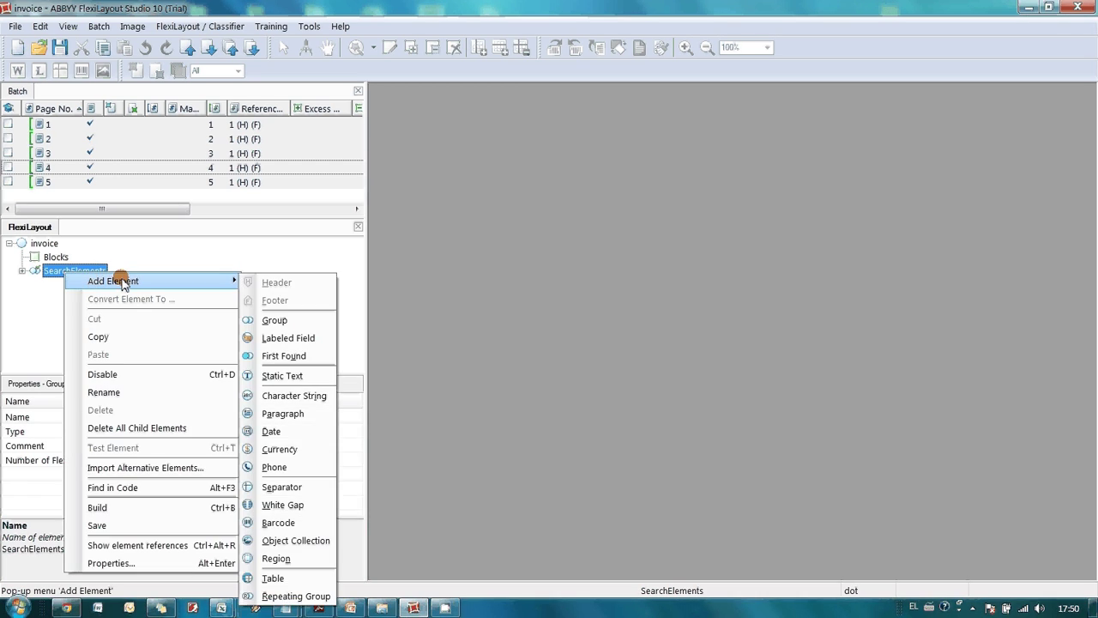
pyautogui.moveTo(206, 282)
pyautogui.click(292, 376)
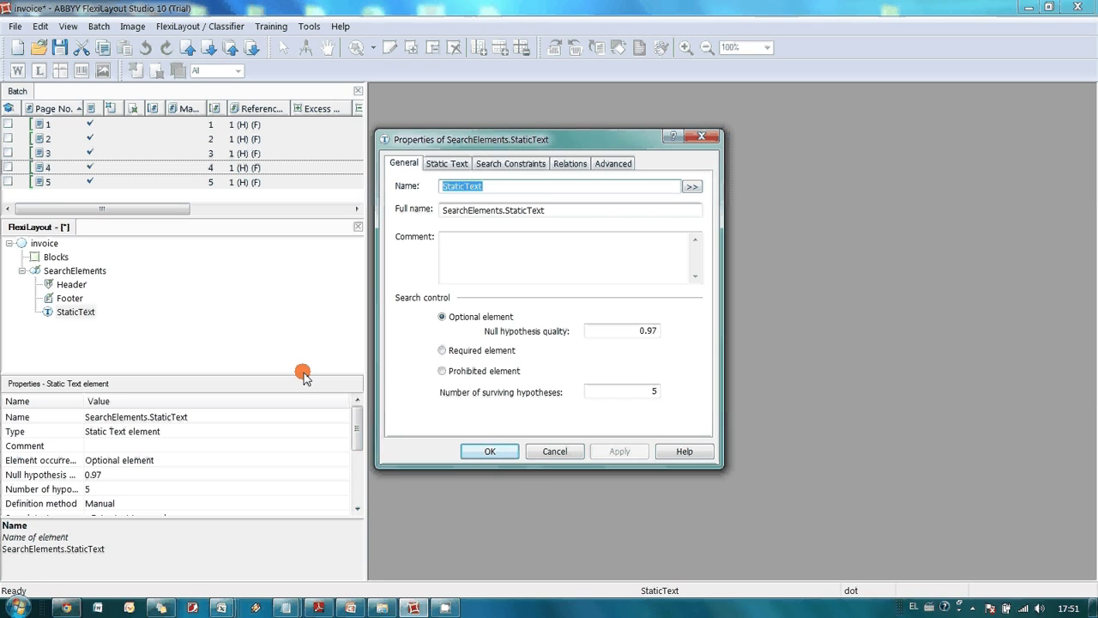
pyautogui.write('invoice')
pyautogui.press('Home')
pyautogui.write('kw')
pyautogui.click(466, 166)
pyautogui.write('I')
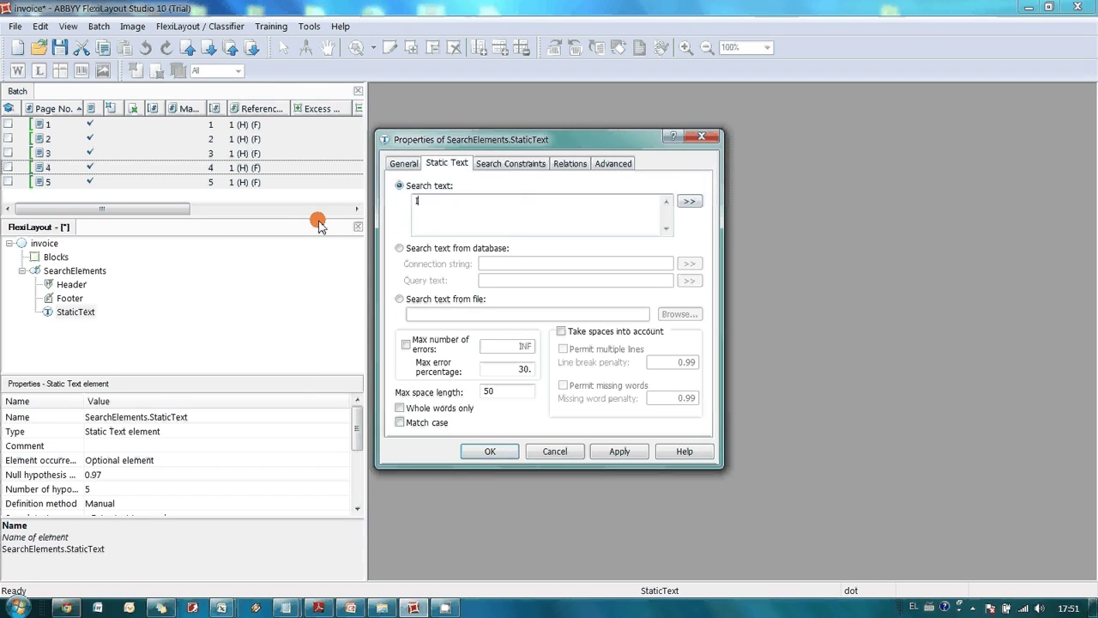
pyautogui.write('NVOICE')
pyautogui.click(406, 344)
pyautogui.click(618, 451)
pyautogui.click(491, 452)
pyautogui.moveTo(71, 128); pyautogui.dragTo(71, 188)
# Step: Match the invoice FlexiLayout against all five batch pages
pyautogui.rightClick(76, 142)
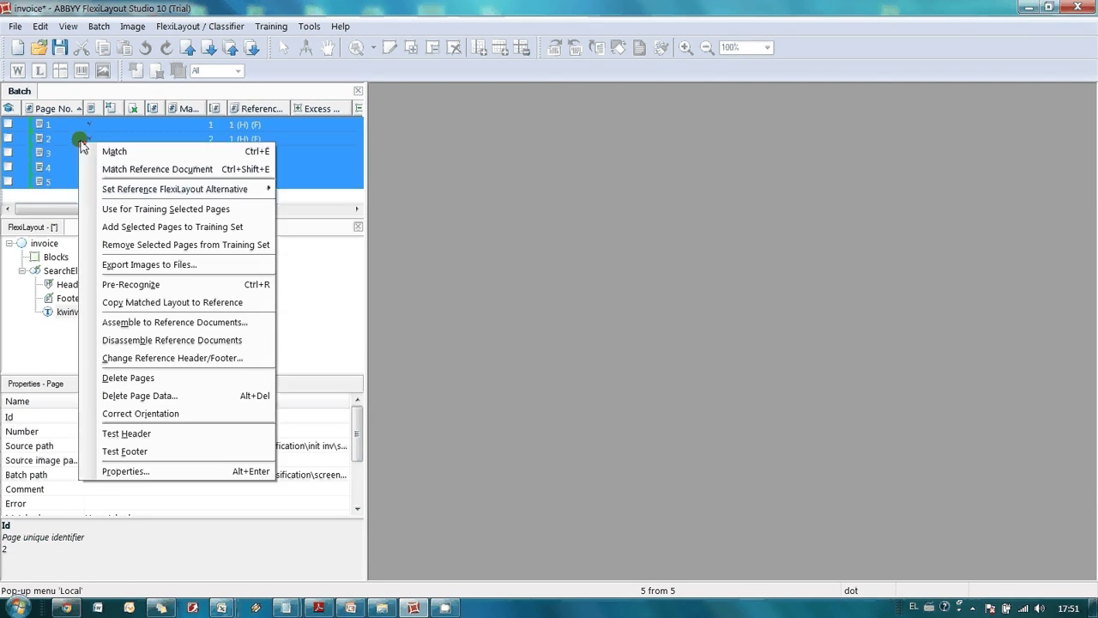
pyautogui.click(99, 147)
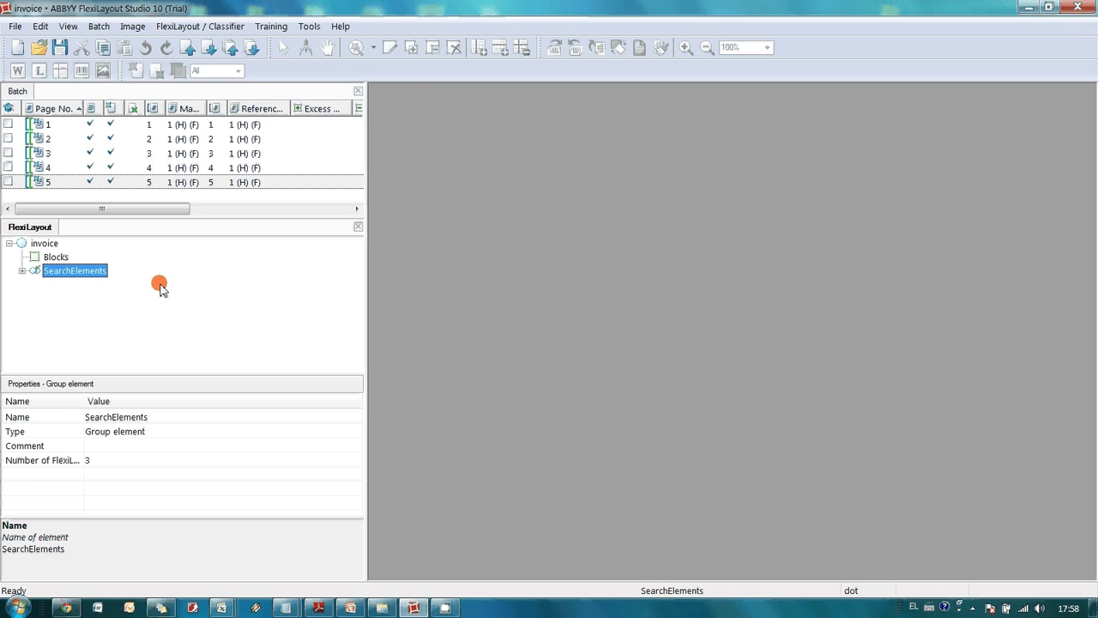
pyautogui.click(68, 125)
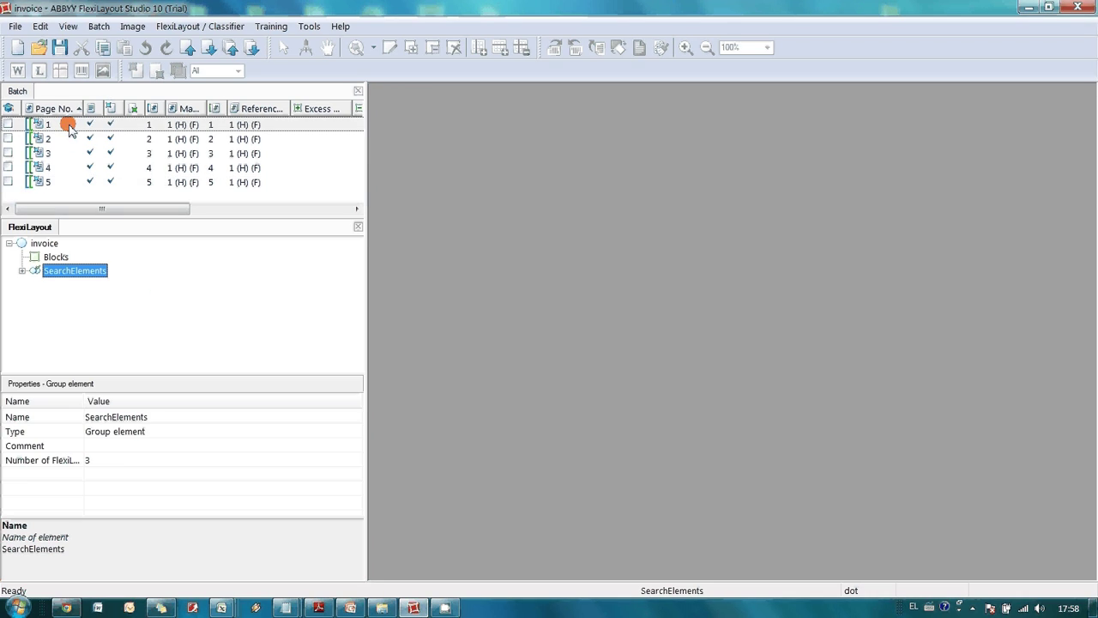
pyautogui.keyDown('shift'); pyautogui.click(68, 184); pyautogui.keyUp('shift')
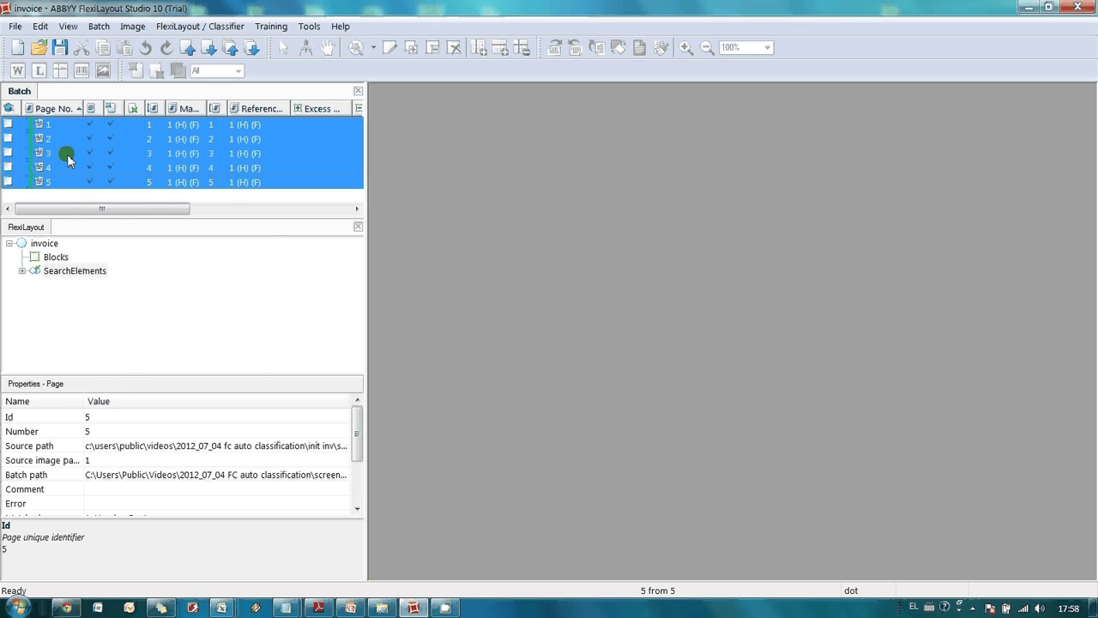
pyautogui.rightClick(67, 155)
pyautogui.click(95, 163)
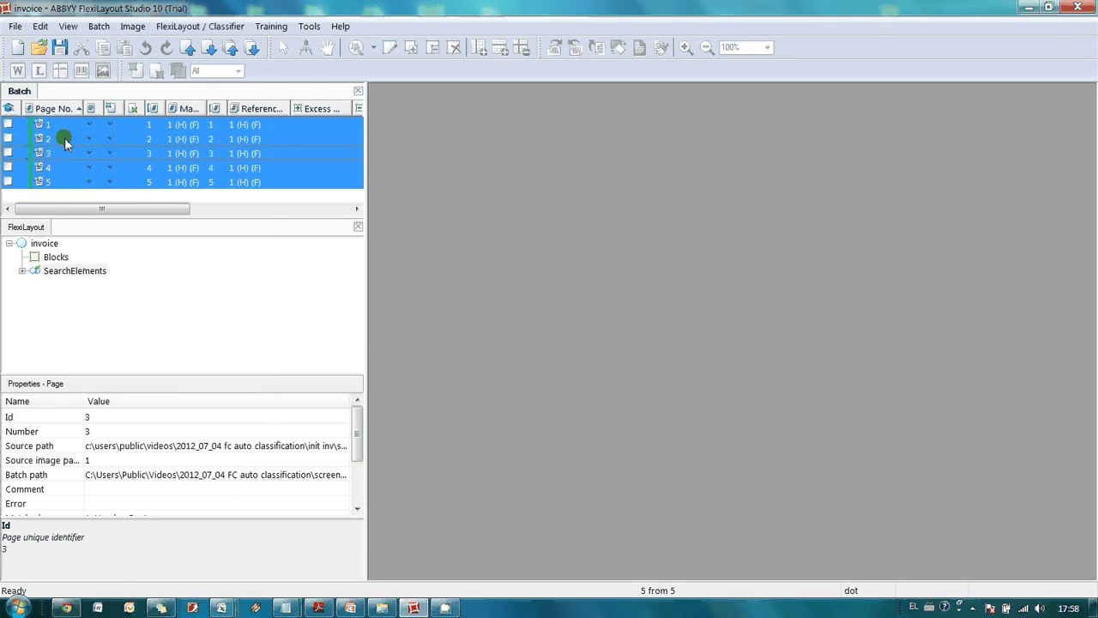
# Step: Open page 2 and select the kwinvoice element to review the match
pyautogui.doubleClick(65, 142)
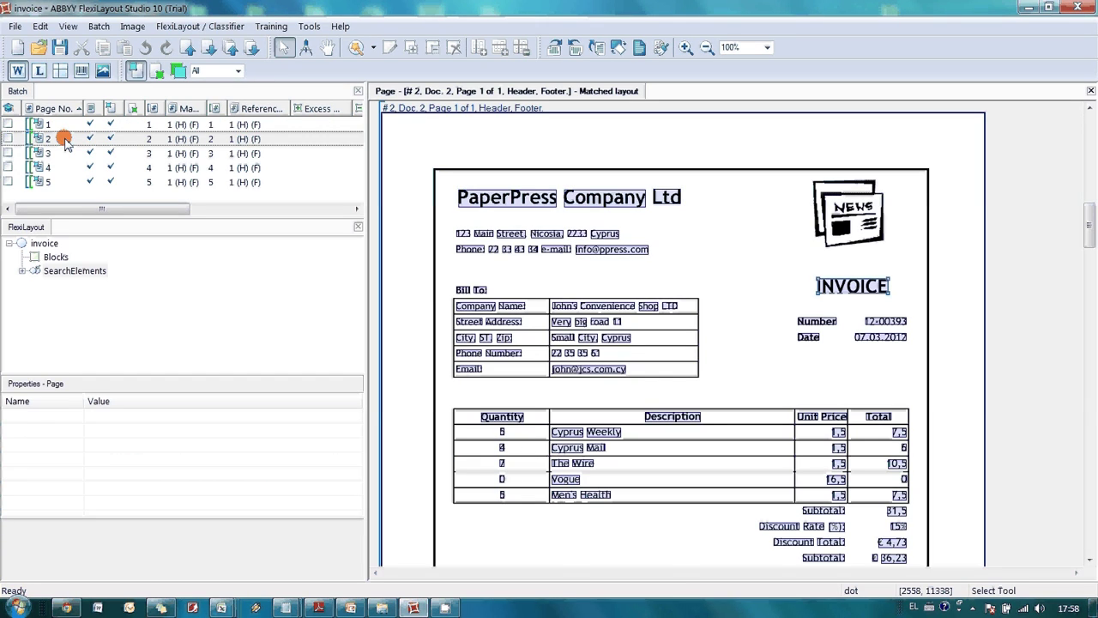
pyautogui.click(23, 275)
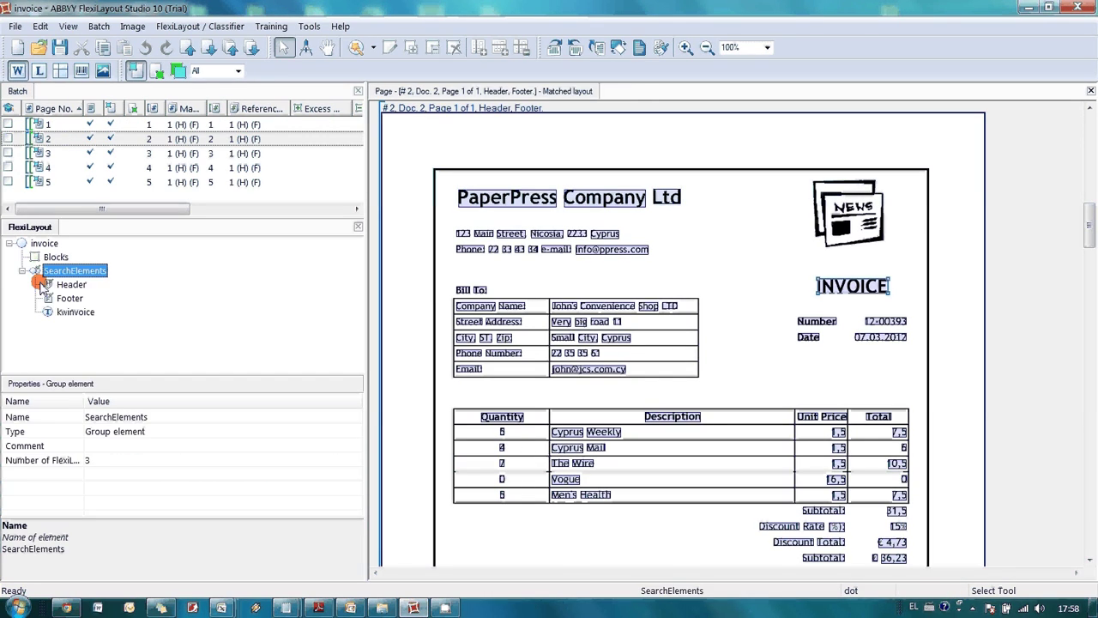
pyautogui.click(68, 311)
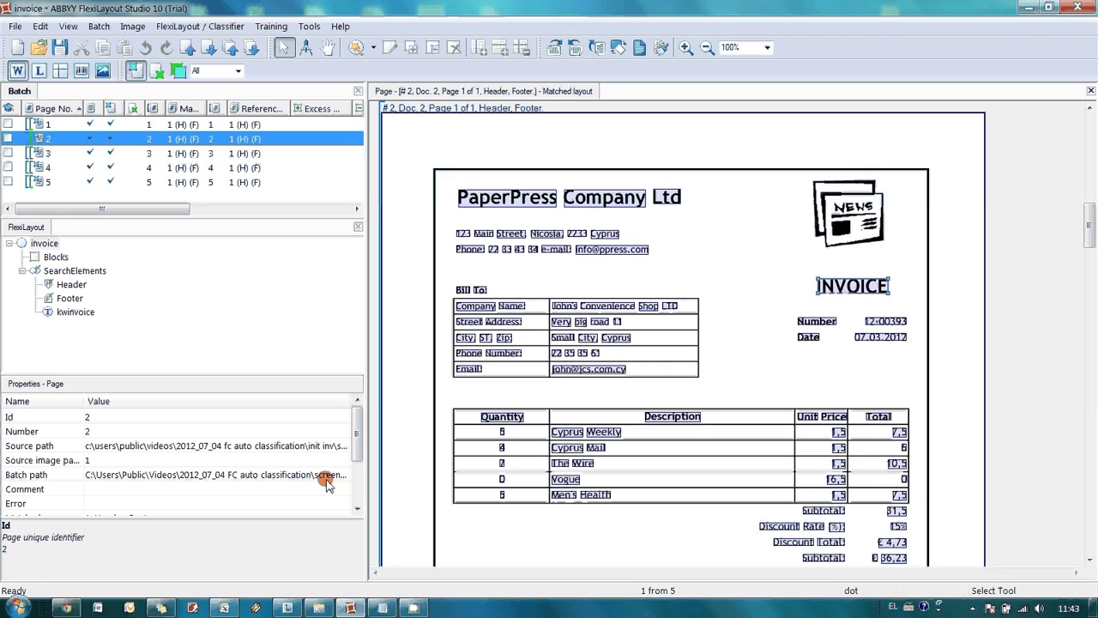
# Step: Copy eat_my_snacks_invoice from the supplier name list and rename the FlexiLayout root to it
pyautogui.click(382, 607)
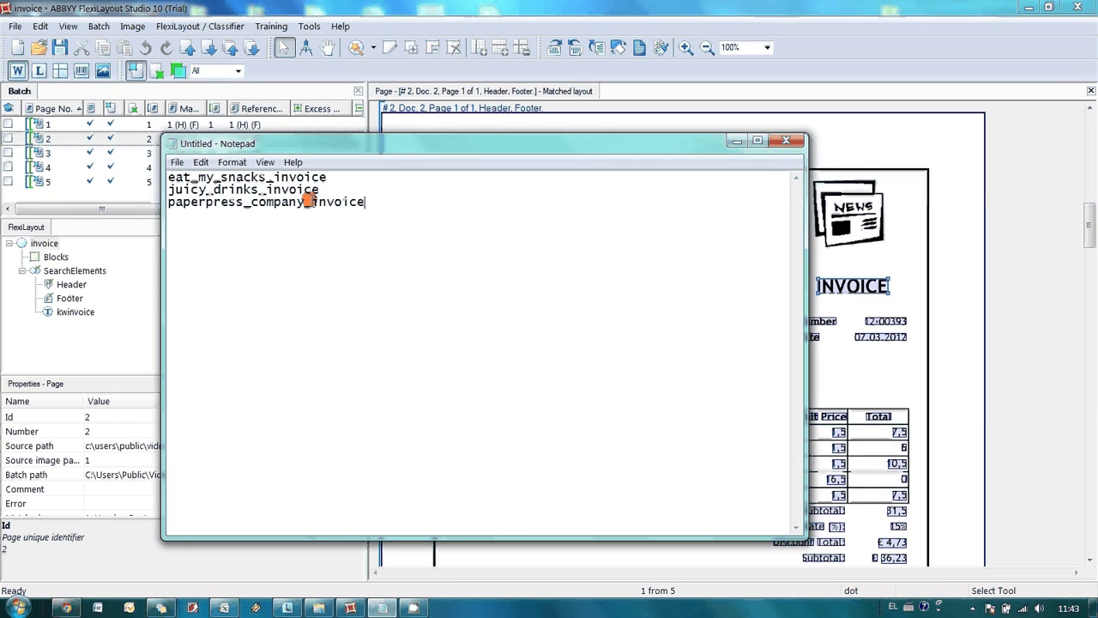
pyautogui.moveTo(328, 177); pyautogui.dragTo(155, 176)
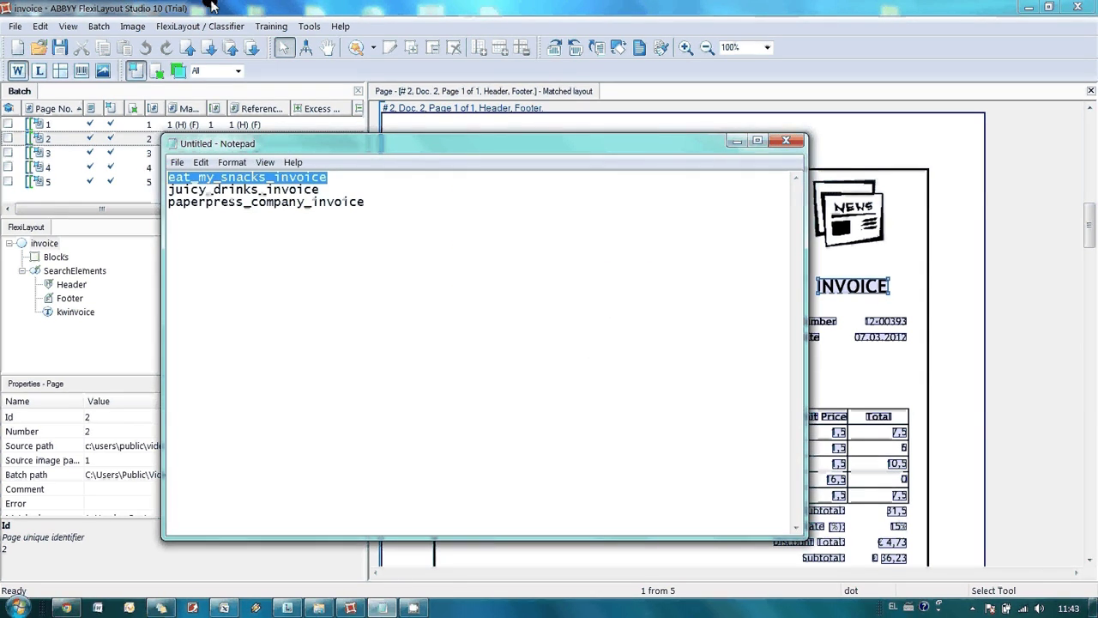
pyautogui.click(151, 177)
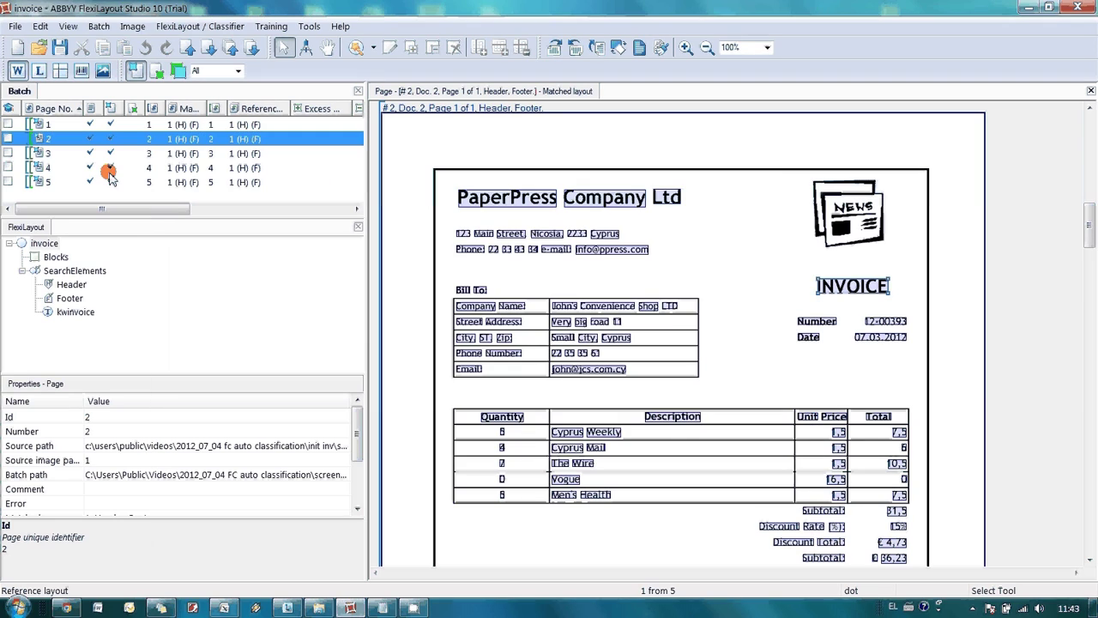
pyautogui.click(53, 255)
pyautogui.click(47, 245)
pyautogui.click(47, 245)
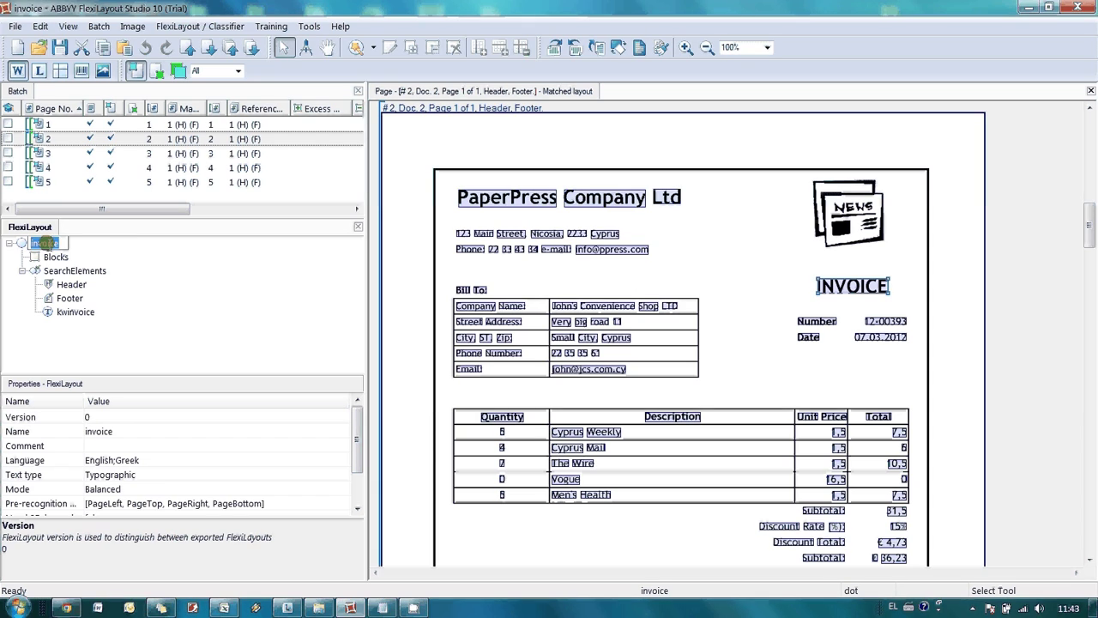
pyautogui.hotkey('ctrl', 'v')
pyautogui.press('Return')
# Step: Export the FlexiLayout as eat_my_snacks_invoice
pyautogui.click(20, 26)
pyautogui.click(44, 173)
pyautogui.click(513, 339)
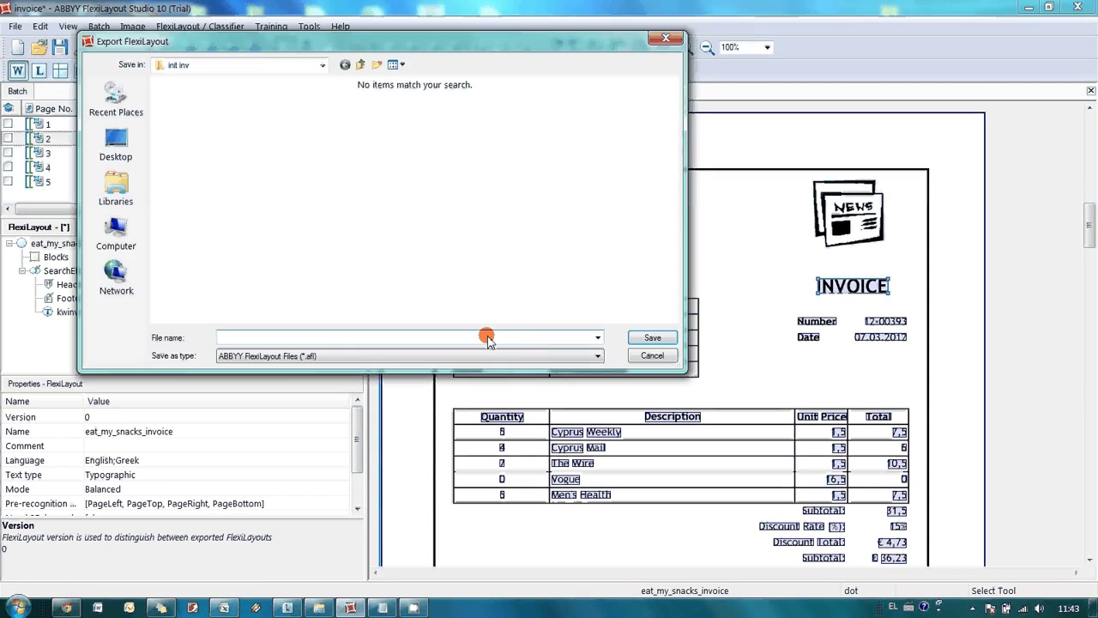
pyautogui.hotkey('ctrl', 'v')
pyautogui.click(656, 338)
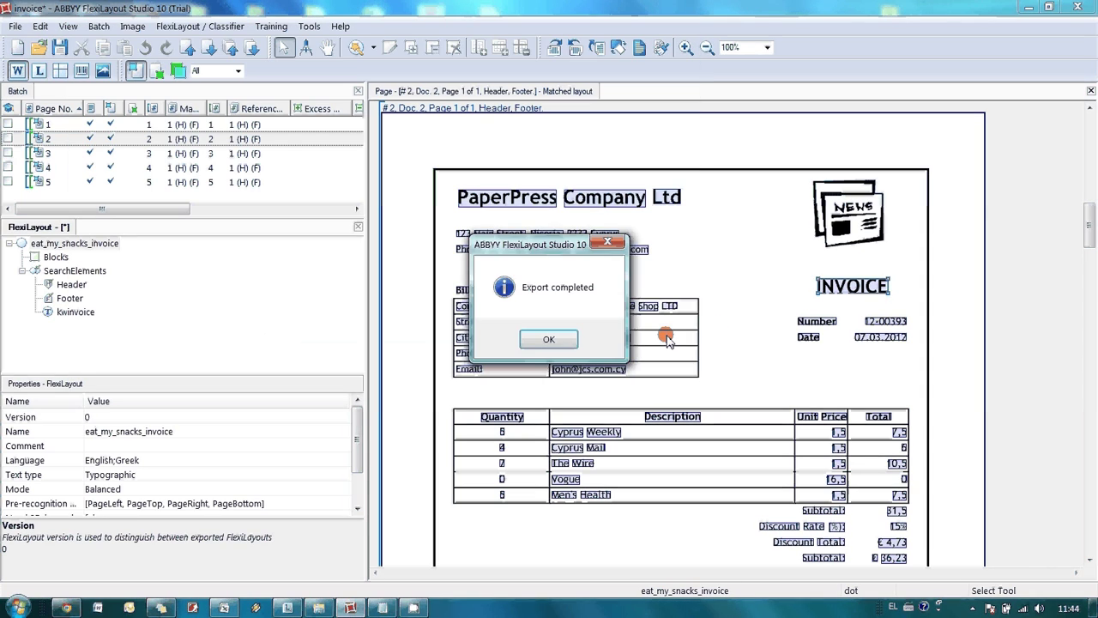
pyautogui.click(530, 341)
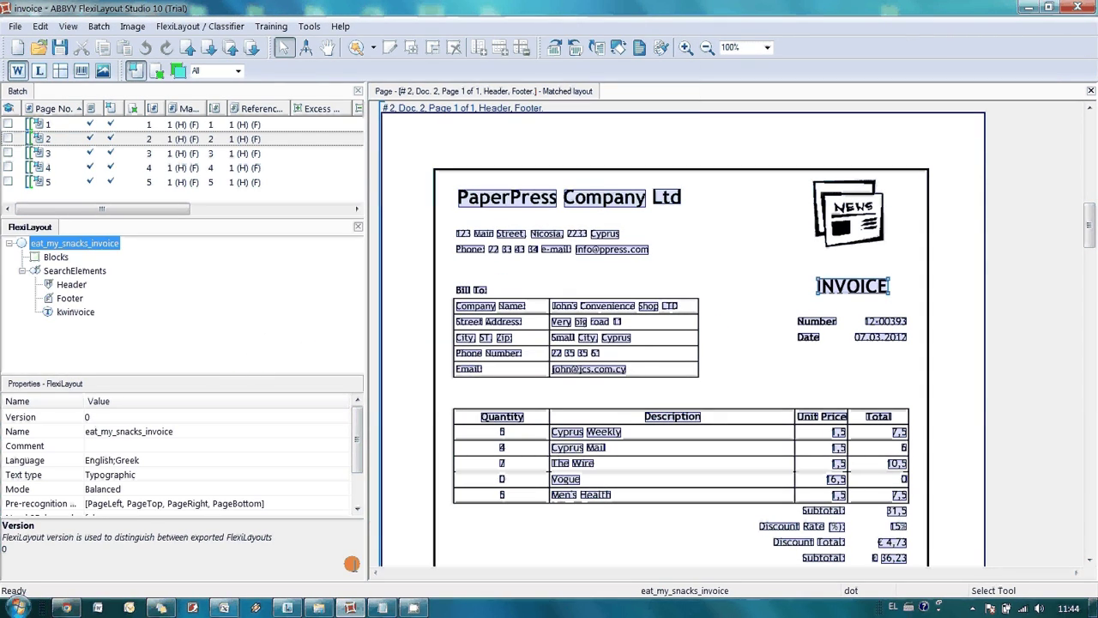
# Step: Rename the FlexiLayout to juicy_drinks_invoice and export it under that name
pyautogui.click(75, 240)
pyautogui.hotkey('ctrl', 'v')
pyautogui.press('Return')
pyautogui.click(15, 26)
pyautogui.click(41, 171)
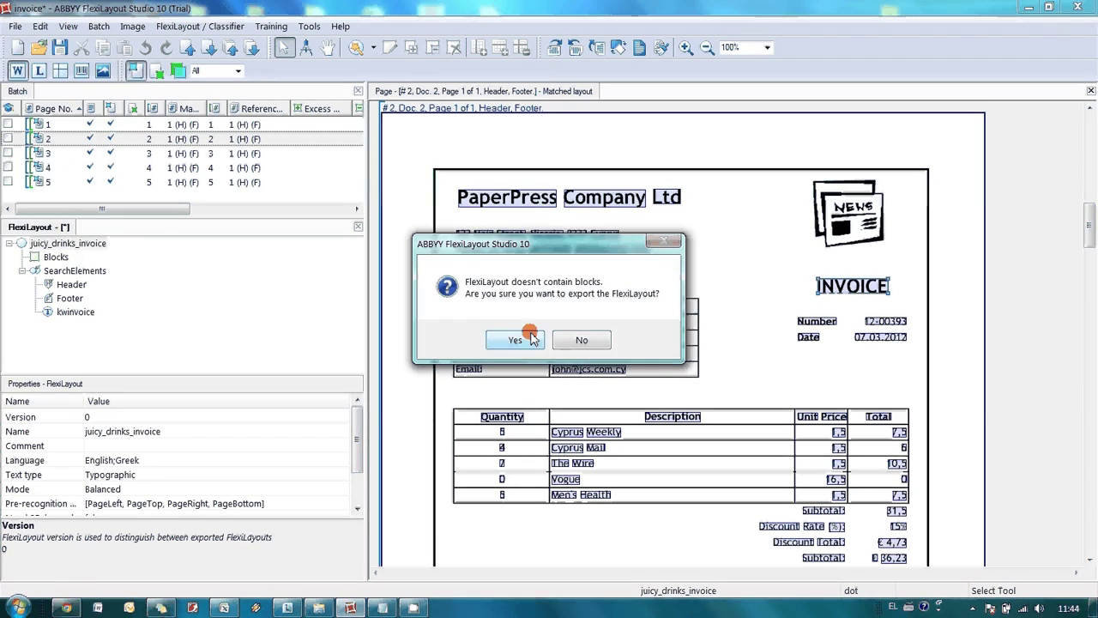
pyautogui.click(525, 338)
pyautogui.hotkey('ctrl', 'v')
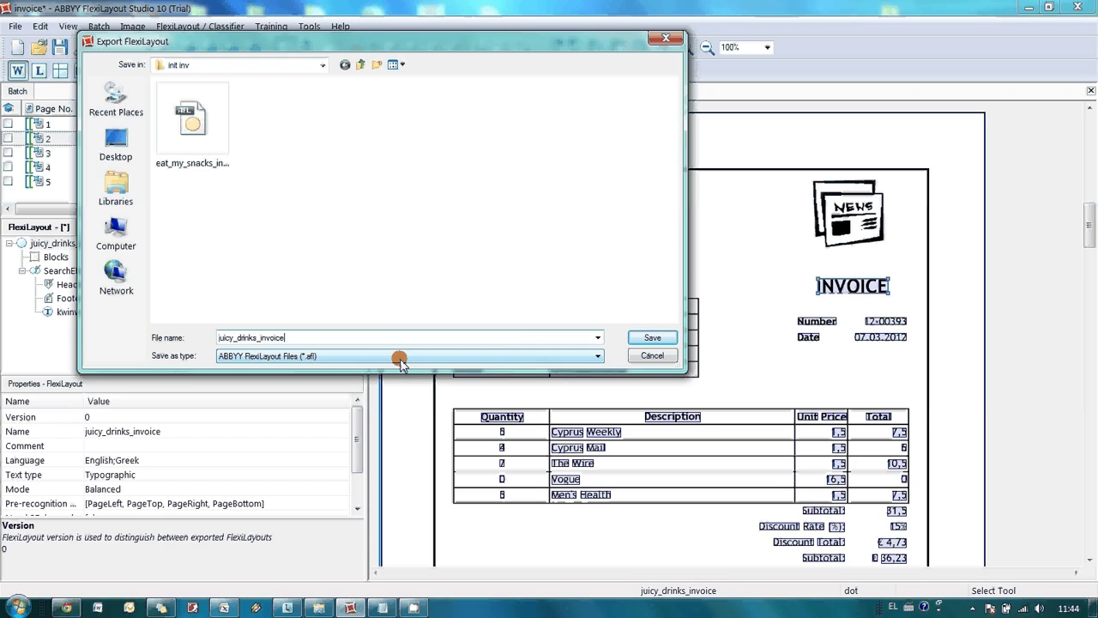
pyautogui.click(653, 338)
pyautogui.click(498, 343)
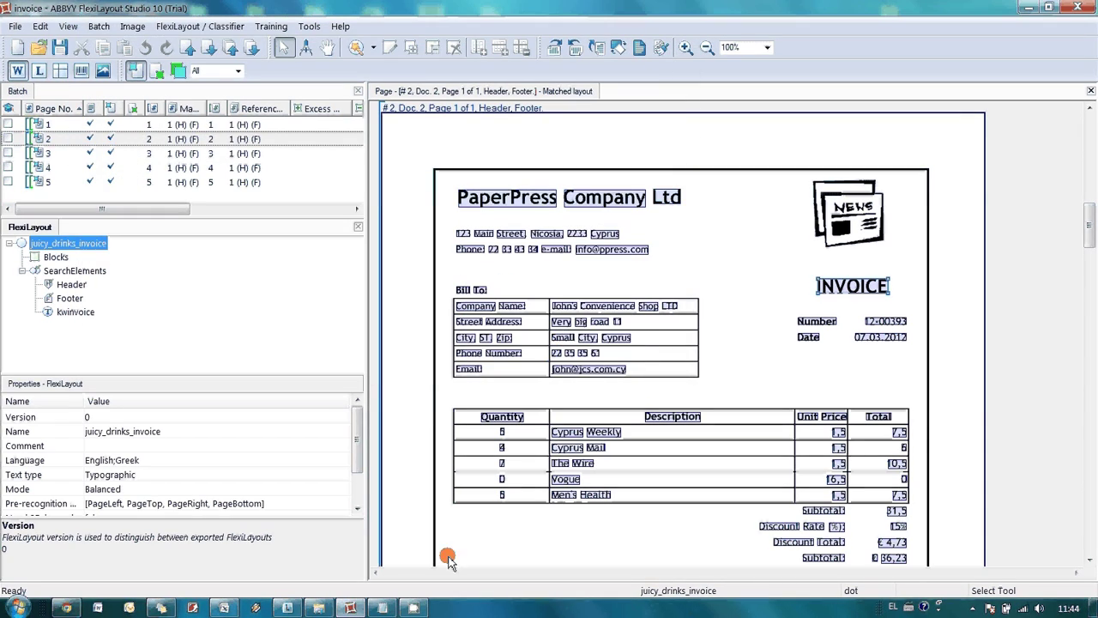
# Step: Rename the FlexiLayout to paperpress_company_invoice and export it under that name
pyautogui.click(86, 245)
pyautogui.write('paperpress_company_invoice')
pyautogui.click(110, 212)
pyautogui.click(16, 26)
pyautogui.click(44, 173)
pyautogui.click(579, 337)
pyautogui.write('paperpress_company_invoice')
pyautogui.click(650, 338)
pyautogui.click(569, 339)
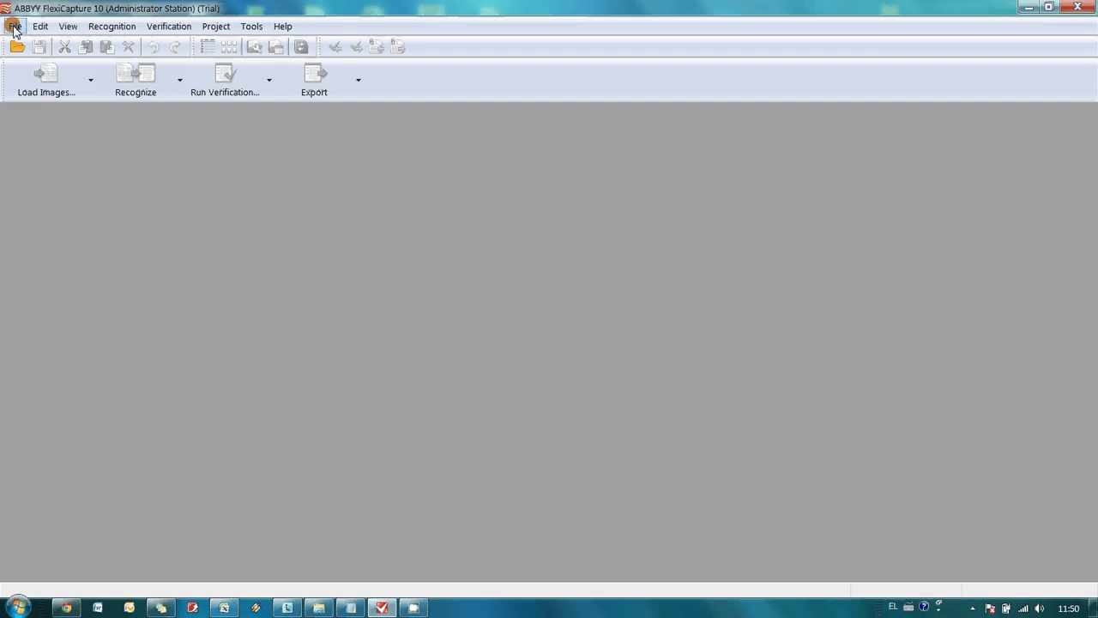
# Step: Create a new project InvoicesClassif inside the project folder under screencast projects
pyautogui.click(14, 27)
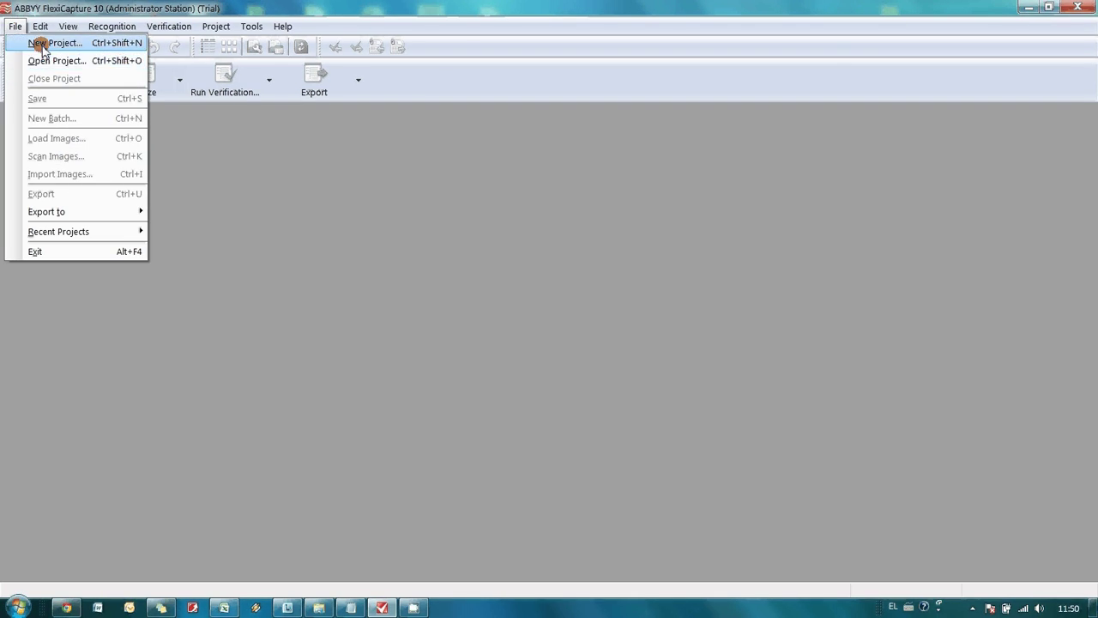
pyautogui.click(44, 44)
pyautogui.click(637, 163)
pyautogui.click(636, 162)
pyautogui.doubleClick(469, 334)
pyautogui.doubleClick(701, 227)
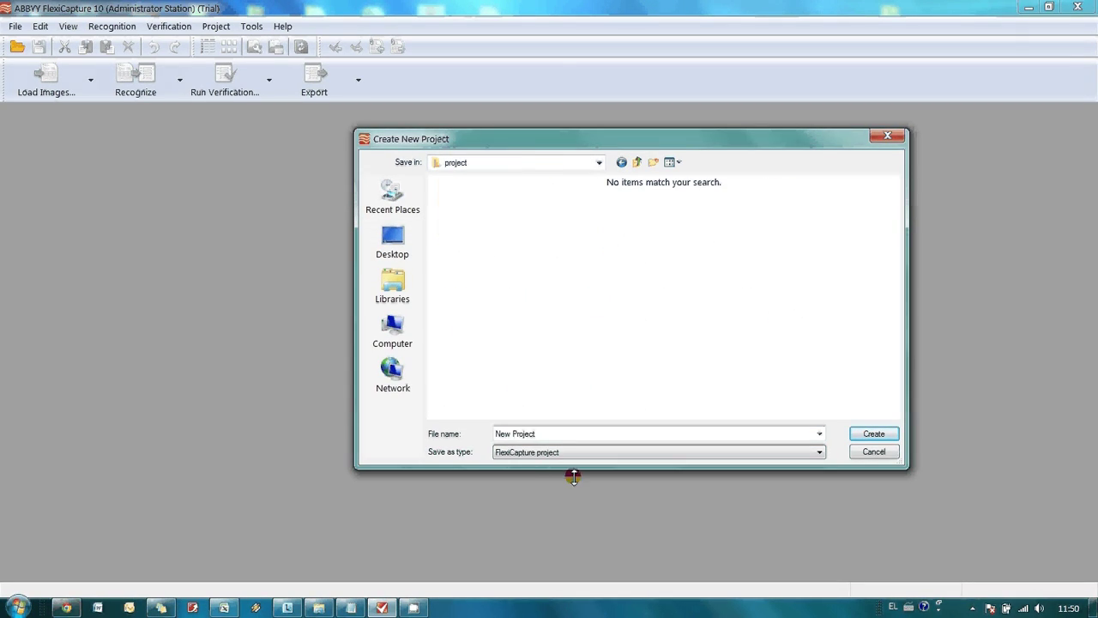
pyautogui.tripleClick(564, 434)
pyautogui.write('Invoices')
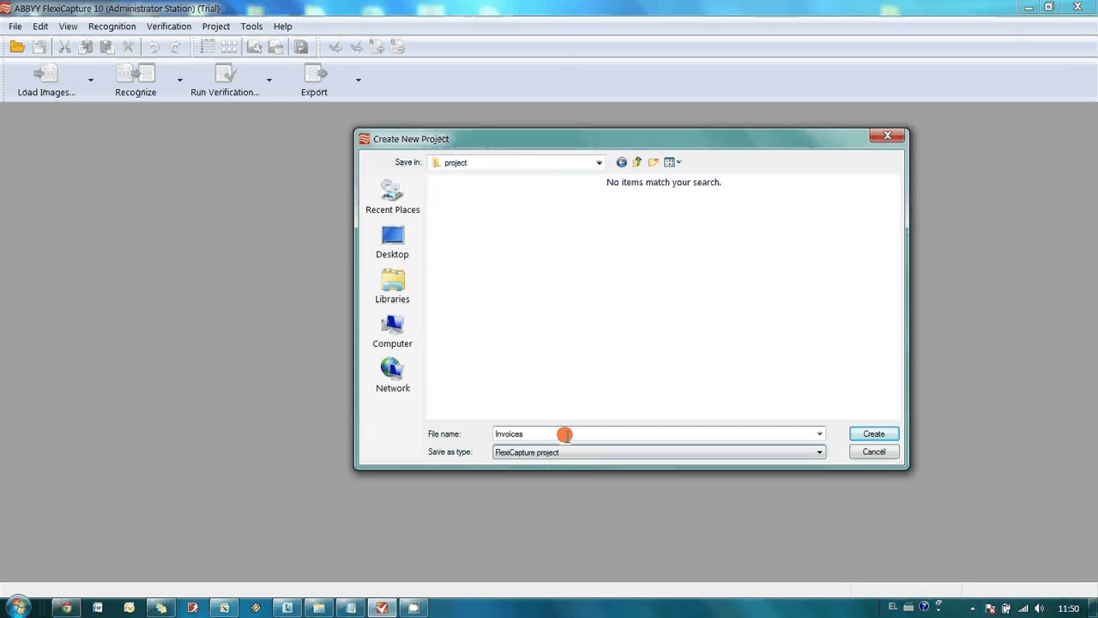
pyautogui.write('f')
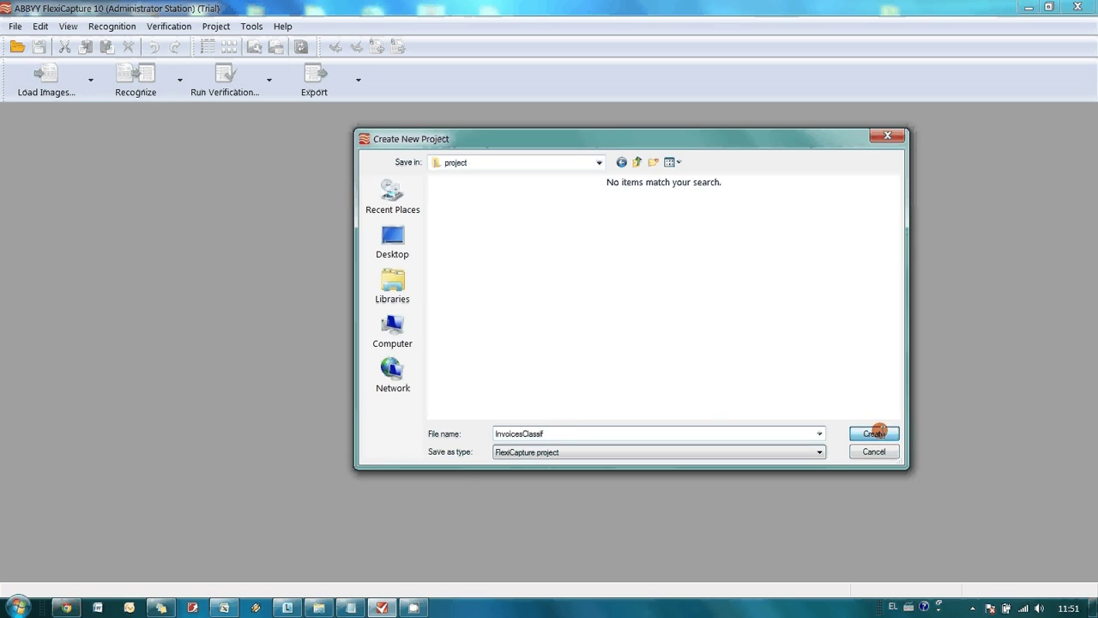
pyautogui.click(874, 434)
# Step: Start a new Hot Folder import profile using the invoice import folder shared on NTHPLAPTOP
pyautogui.click(215, 26)
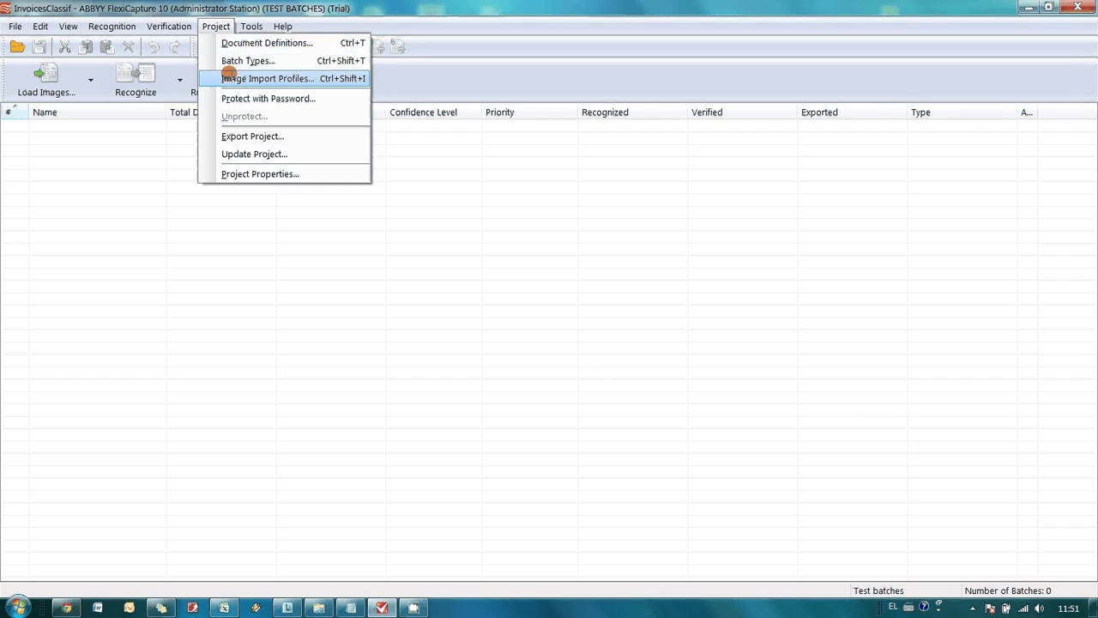
pyautogui.click(227, 74)
pyautogui.click(697, 206)
pyautogui.click(382, 226)
pyautogui.click(623, 268)
pyautogui.click(416, 288)
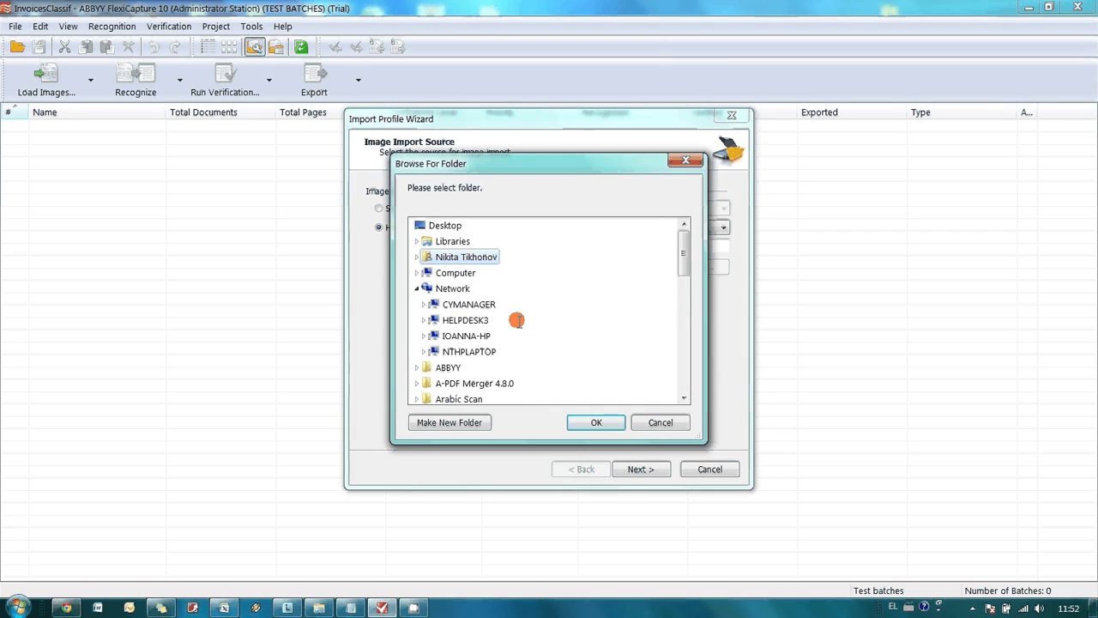
pyautogui.doubleClick(468, 351)
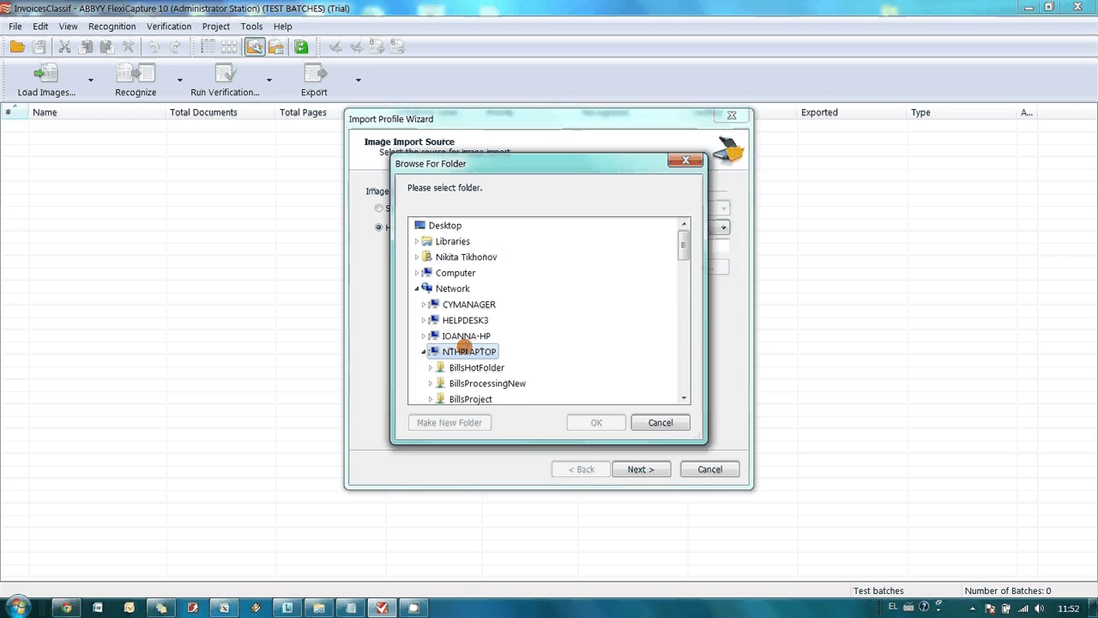
pyautogui.moveTo(679, 251); pyautogui.dragTo(682, 300)
pyautogui.click(479, 352)
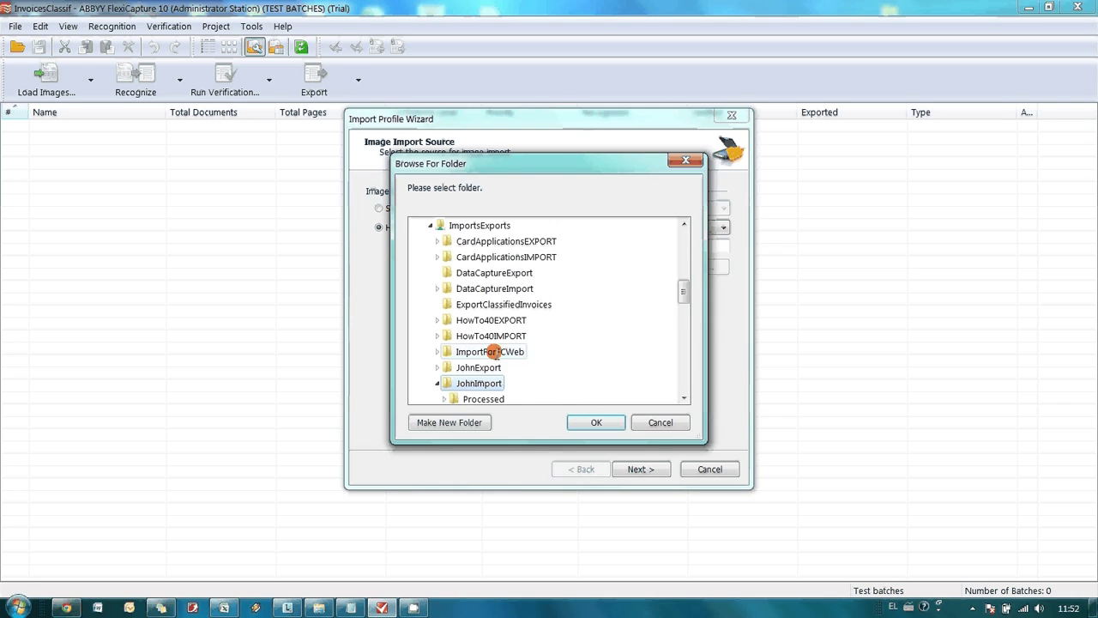
pyautogui.click(598, 420)
pyautogui.click(640, 469)
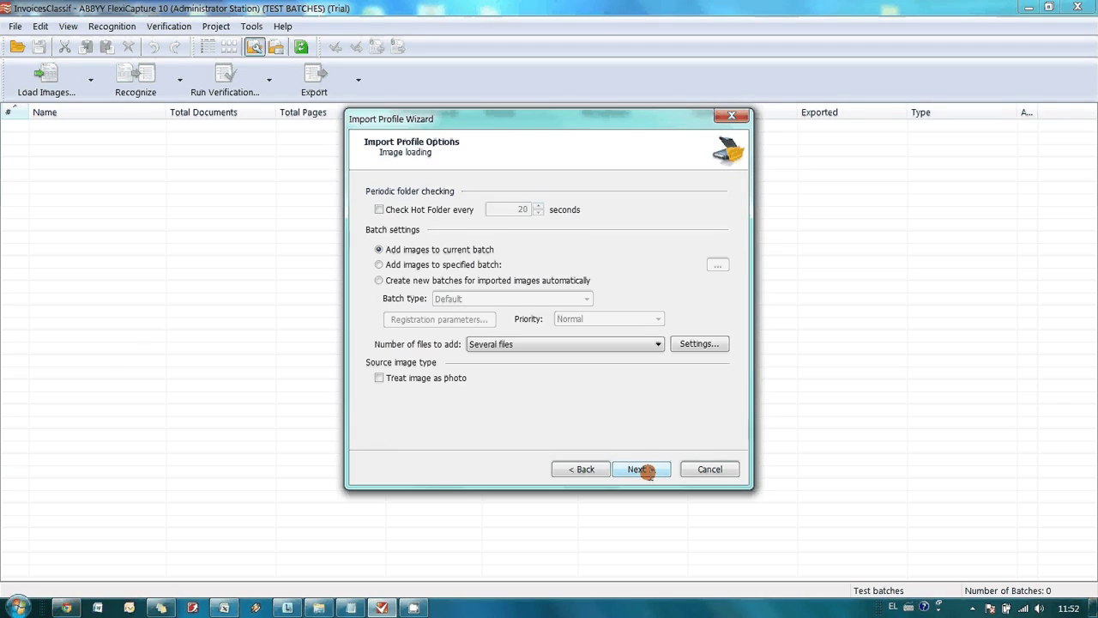
# Step: Enable automatic batch creation, periodic folder checking and deleting imported files, then finish the profile
pyautogui.click(412, 276)
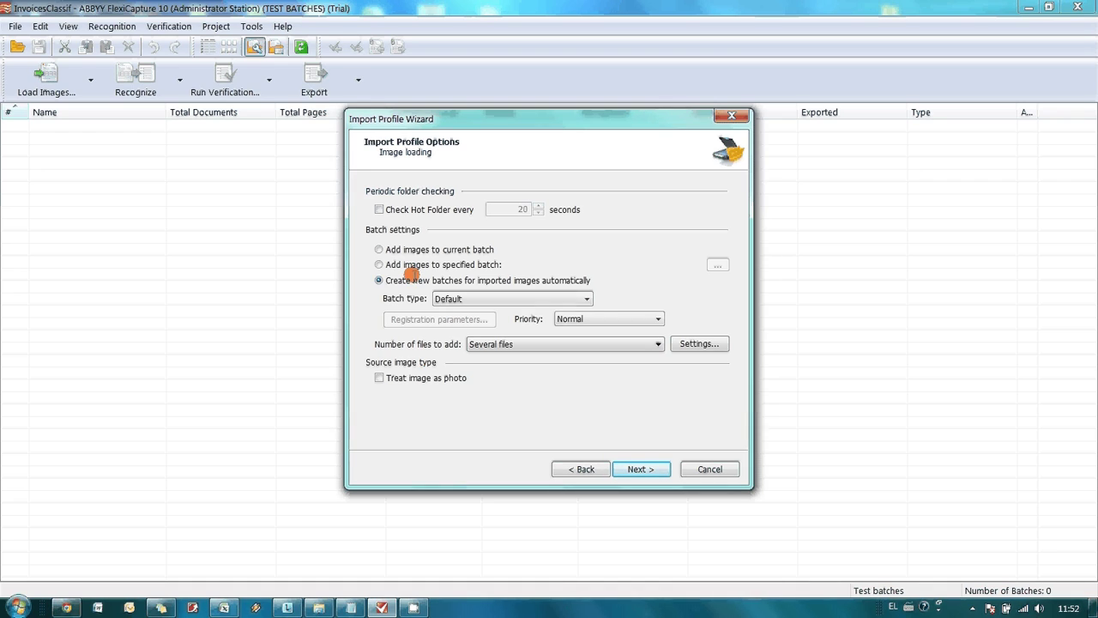
pyautogui.click(423, 211)
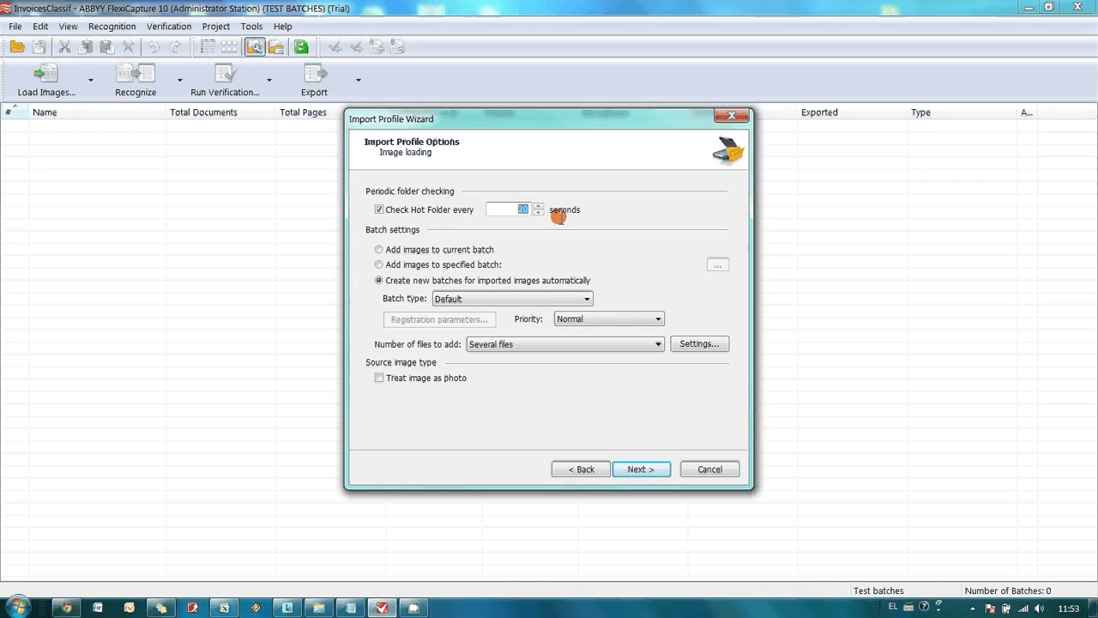
pyautogui.click(632, 466)
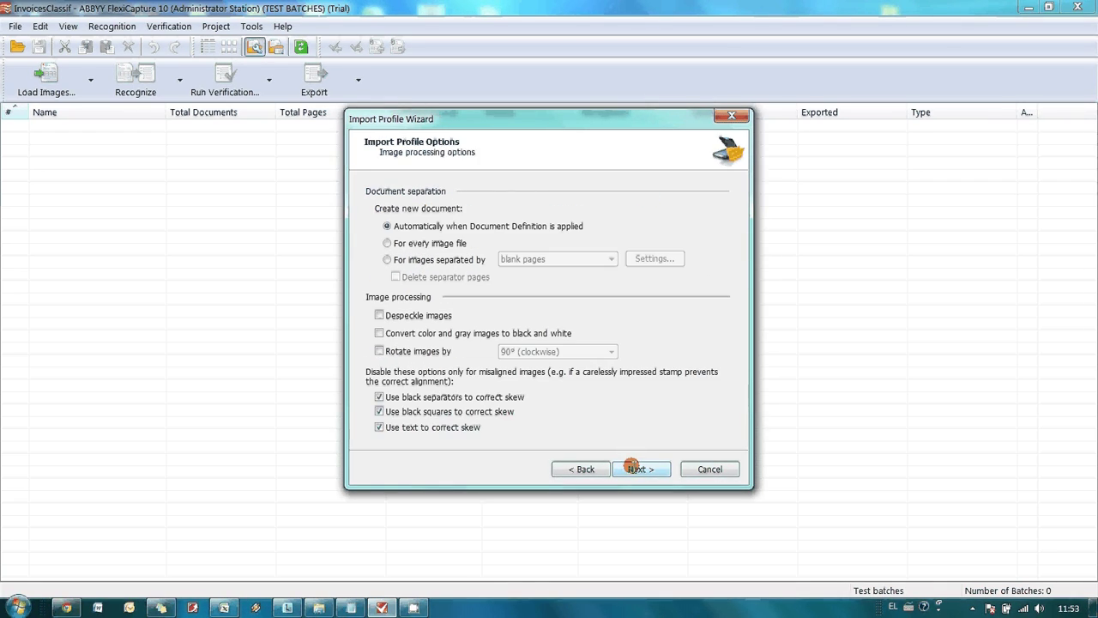
pyautogui.click(650, 469)
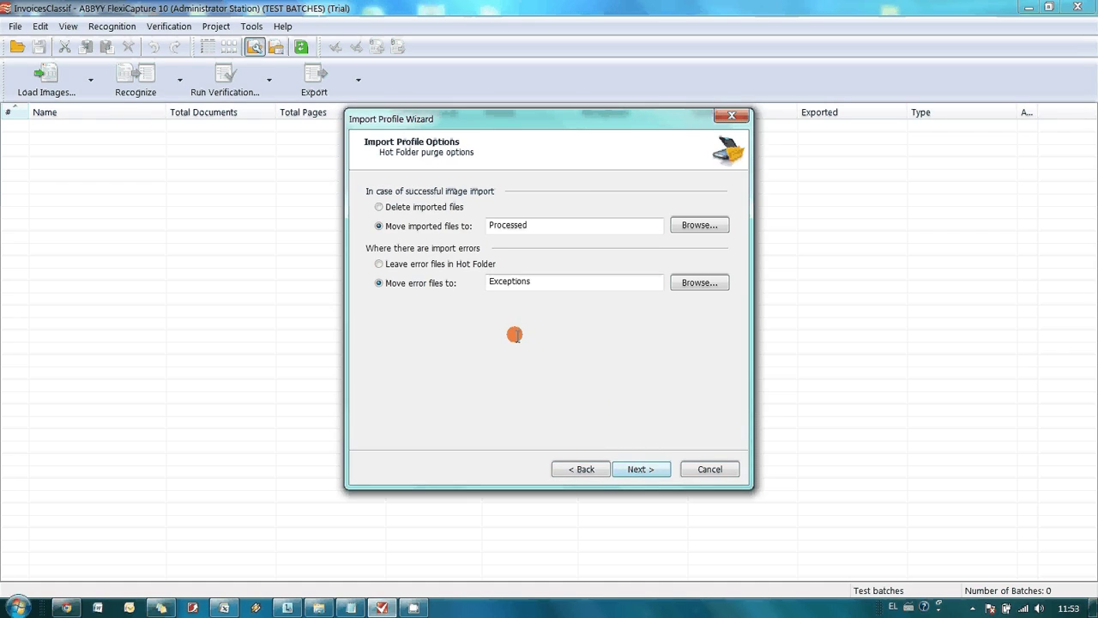
pyautogui.click(426, 206)
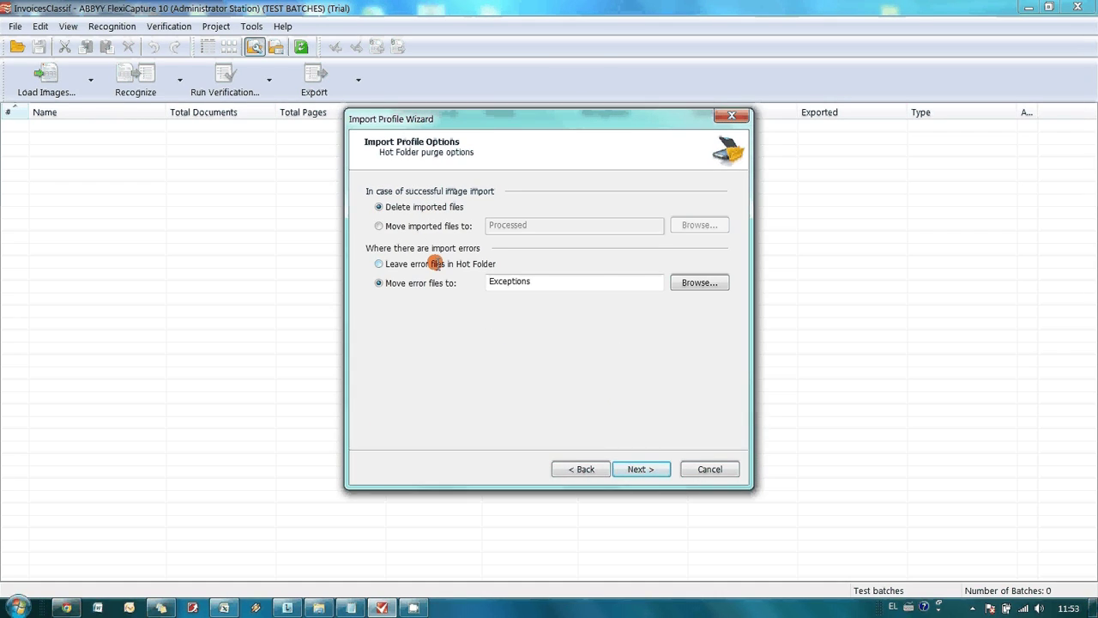
pyautogui.click(644, 468)
pyautogui.click(642, 469)
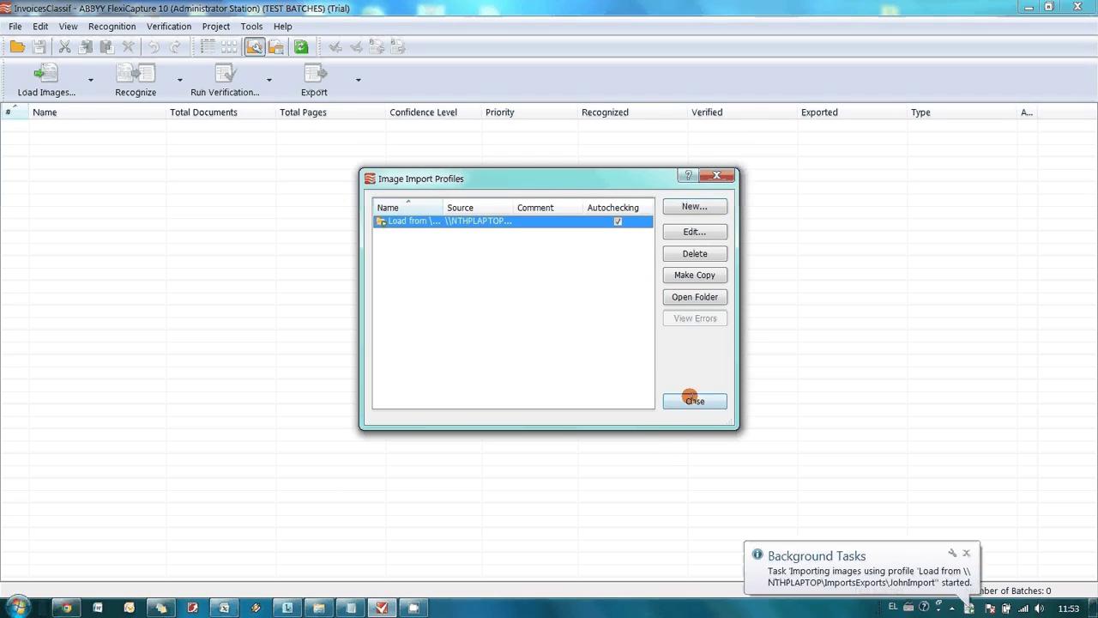
pyautogui.click(695, 401)
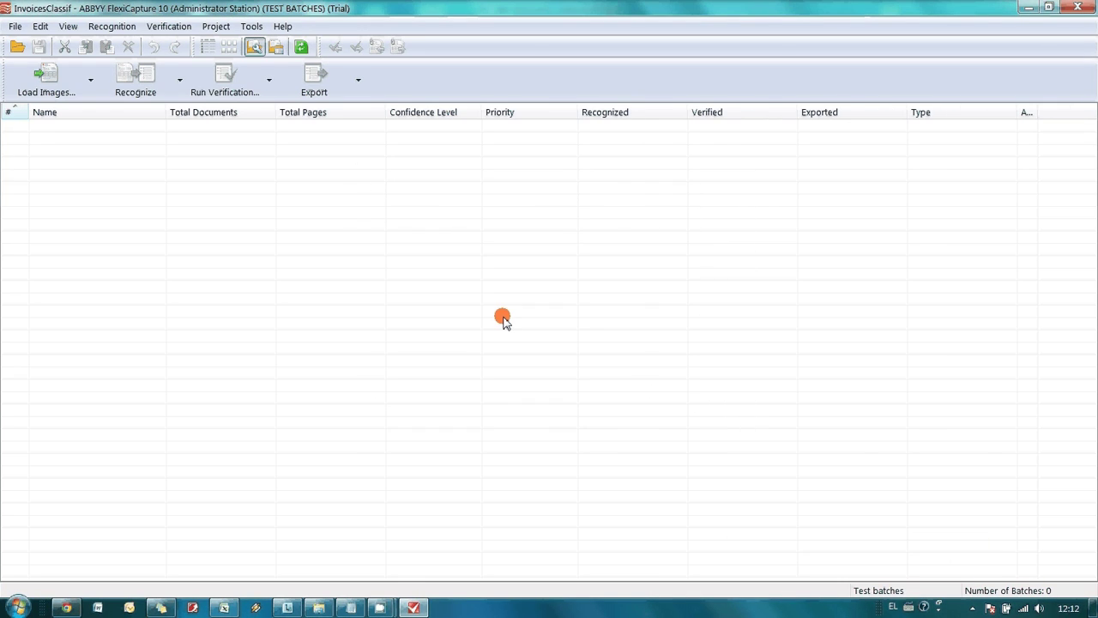
# Step: Start a new document definition eat_my_snacks_invoice with English language and printed text
pyautogui.click(215, 26)
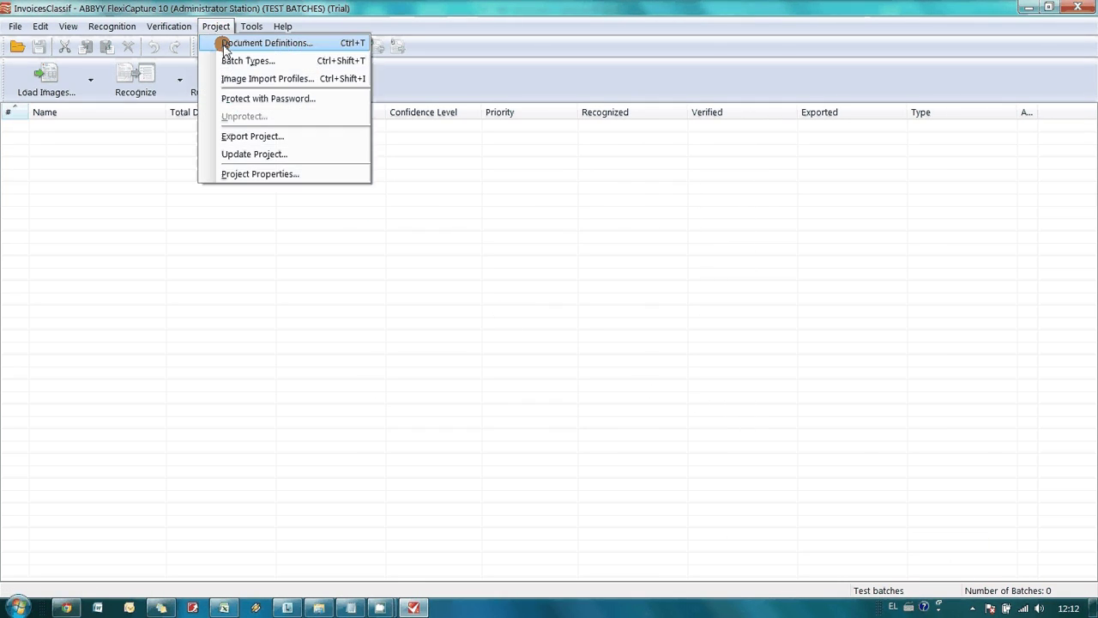
pyautogui.click(228, 48)
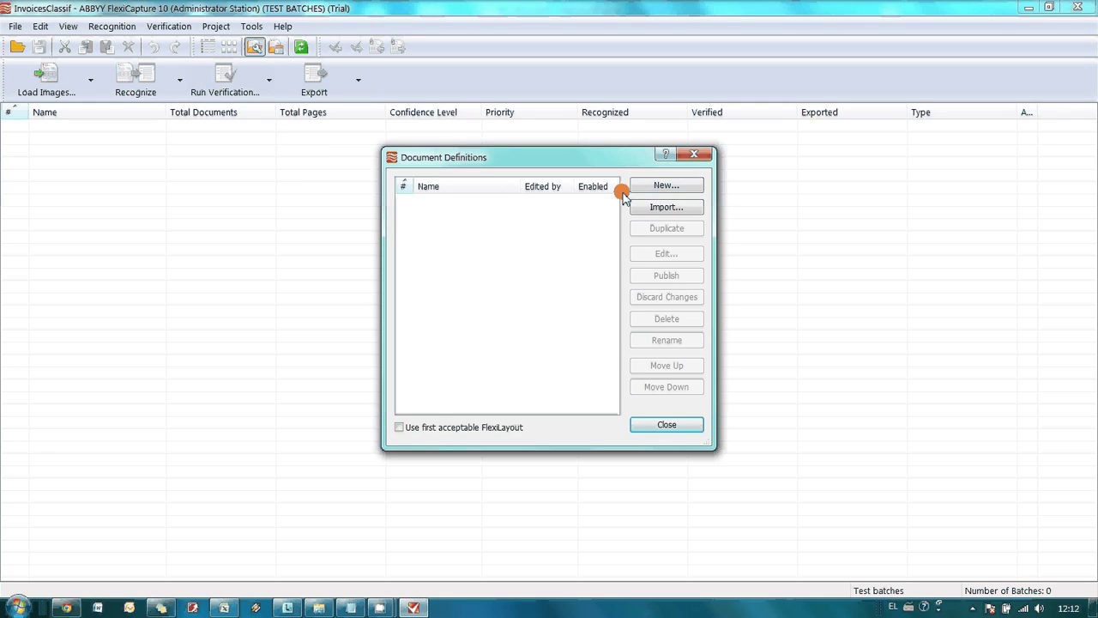
pyautogui.click(650, 187)
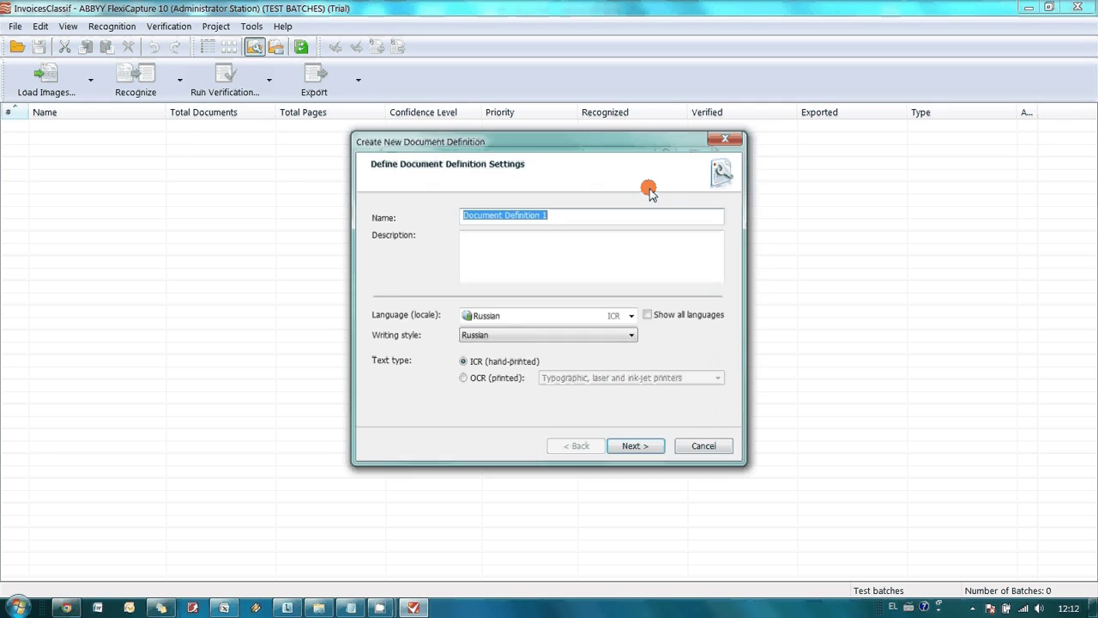
pyautogui.write('eat_my_snacks_invoice')
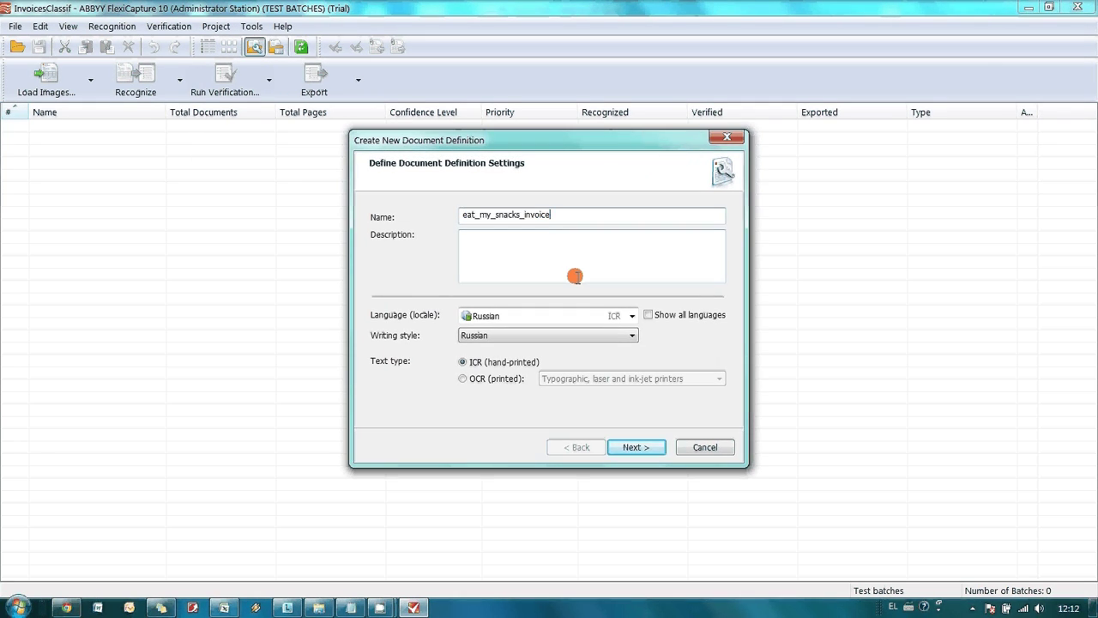
pyautogui.click(506, 314)
pyautogui.scroll(3, 524, 97)
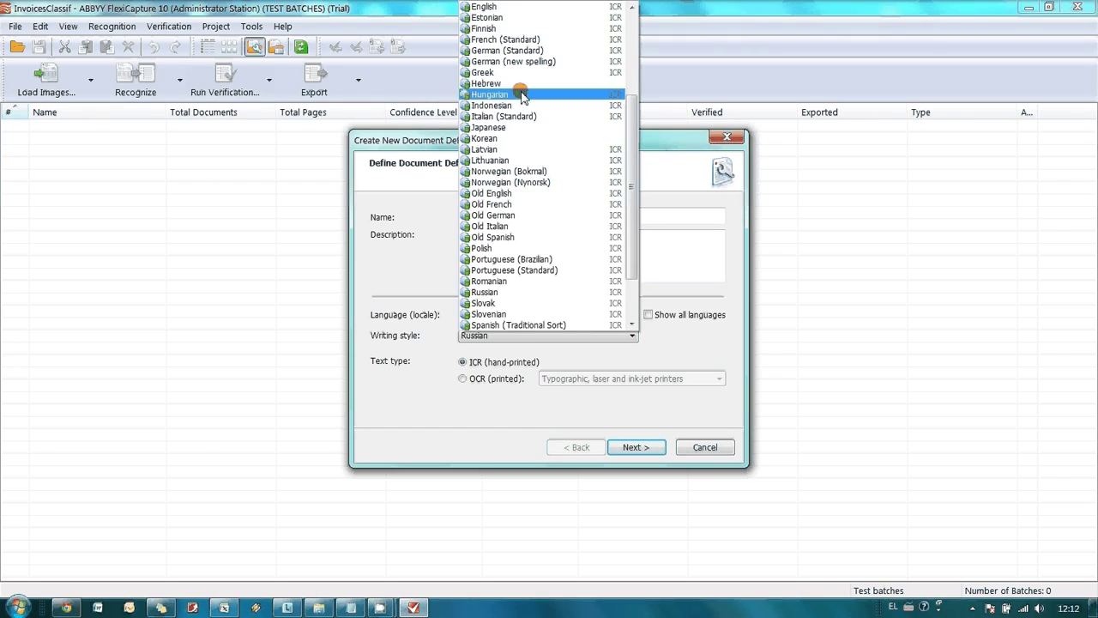
pyautogui.click(505, 8)
pyautogui.click(477, 381)
pyautogui.click(615, 447)
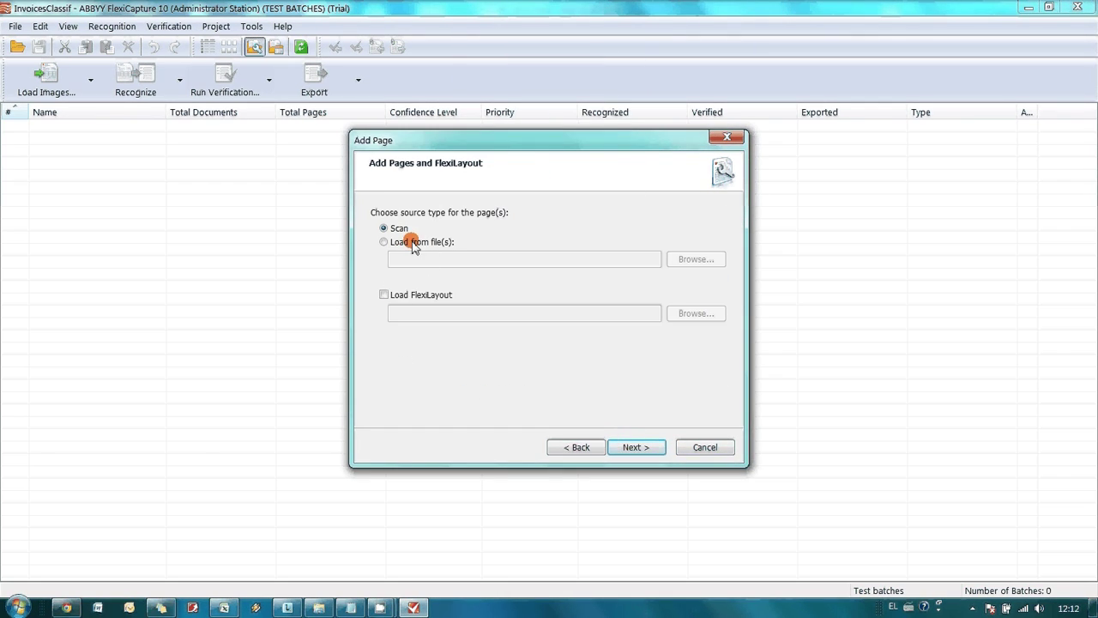
# Step: Load eat_my_snacks_invoice.afl from init inv and the sample invoice image, then finish
pyautogui.click(385, 294)
pyautogui.click(686, 313)
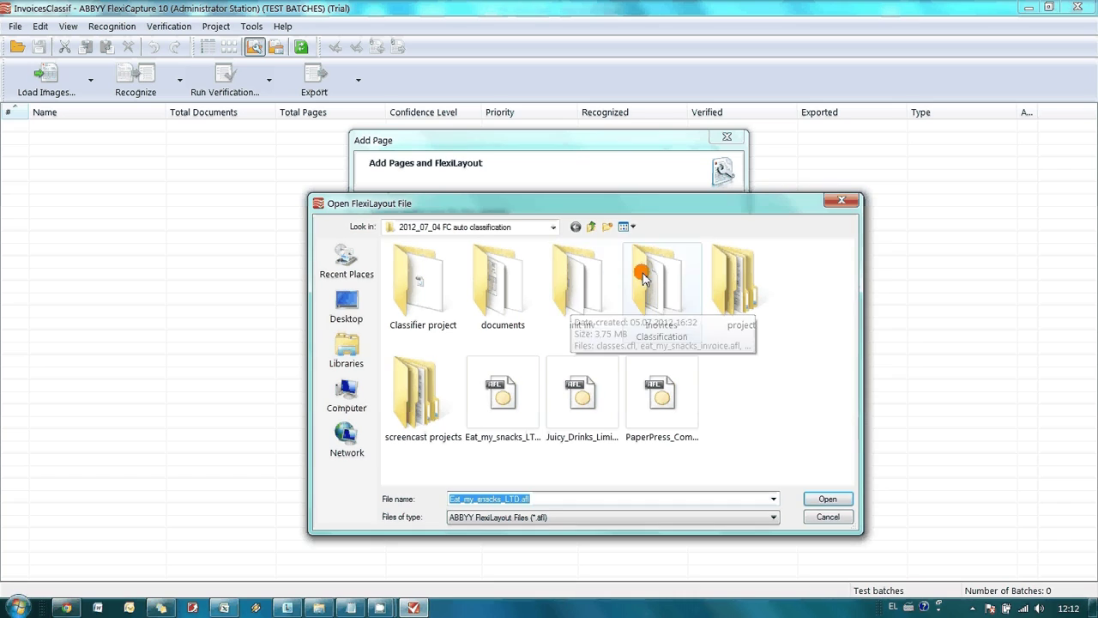
pyautogui.click(575, 302)
pyautogui.doubleClick(575, 302)
pyautogui.click(422, 318)
pyautogui.click(827, 499)
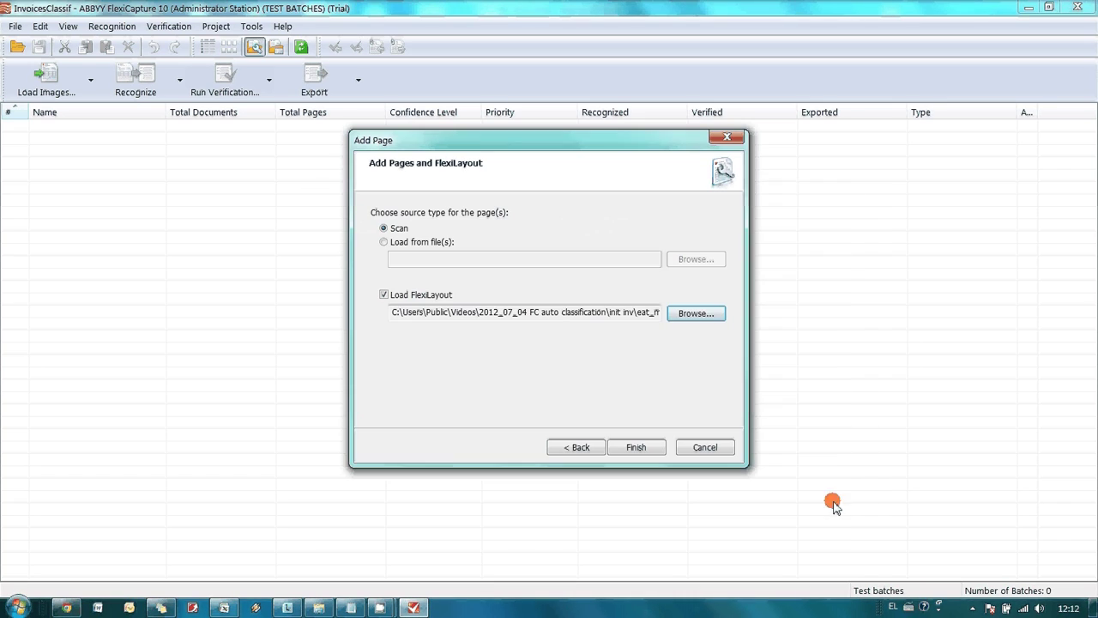
pyautogui.click(398, 242)
pyautogui.click(696, 258)
pyautogui.click(678, 180)
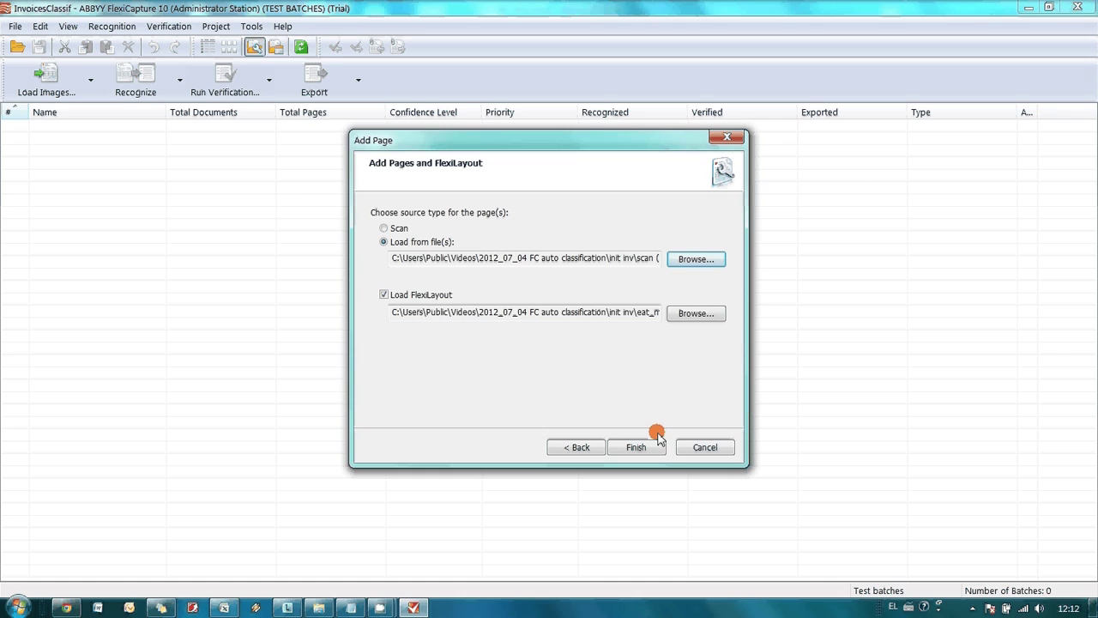
pyautogui.click(655, 447)
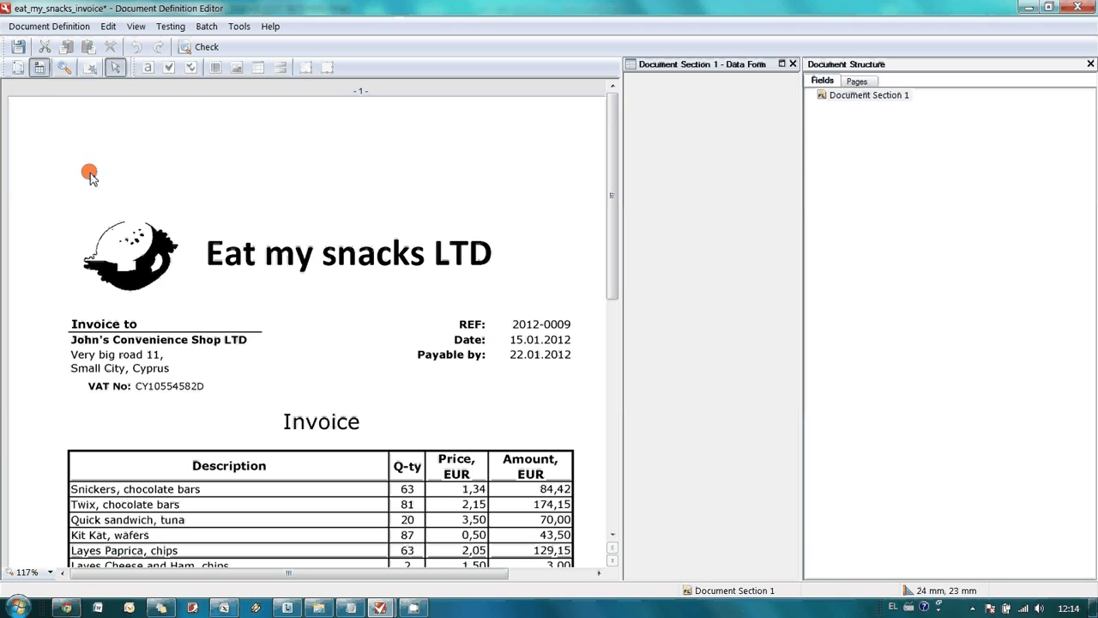
# Step: Delete the existing data-file export from the document definition's export settings
pyautogui.click(32, 25)
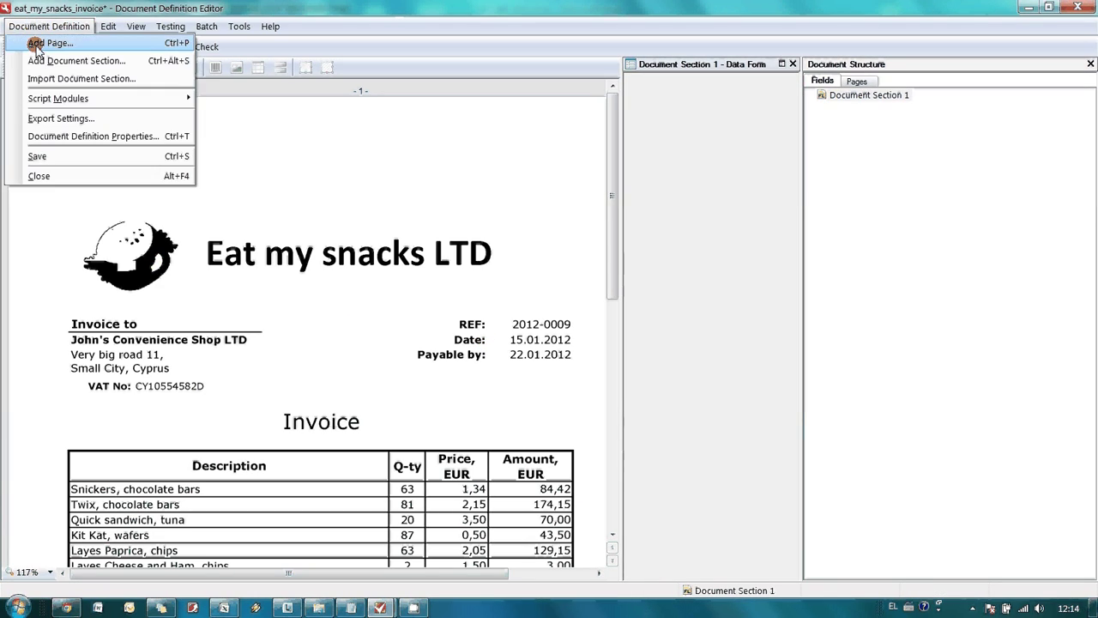
pyautogui.click(42, 119)
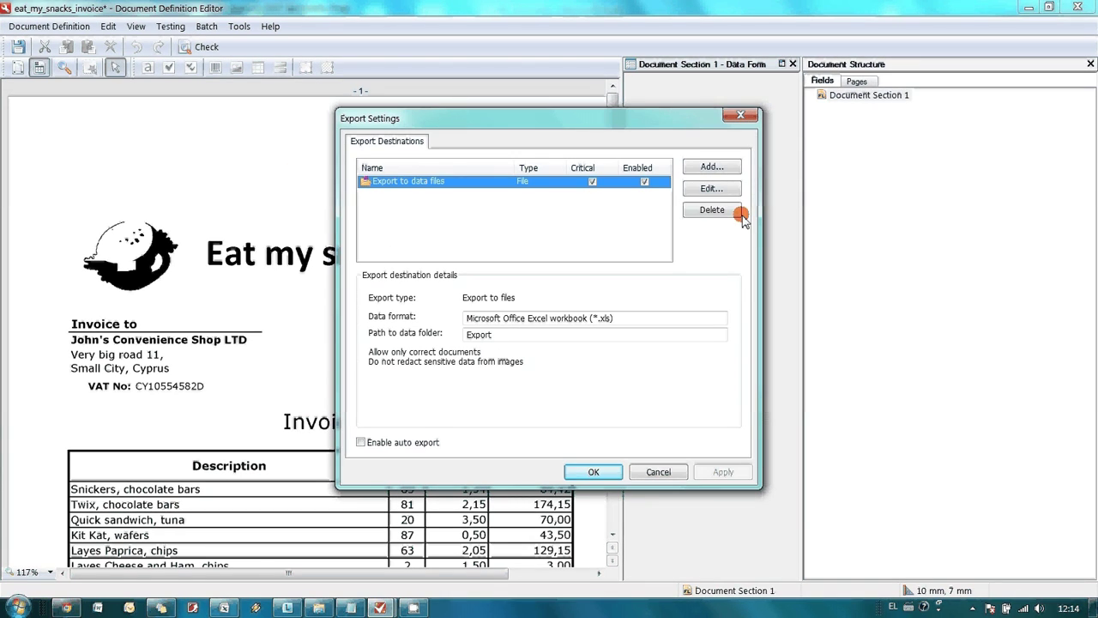
pyautogui.click(714, 210)
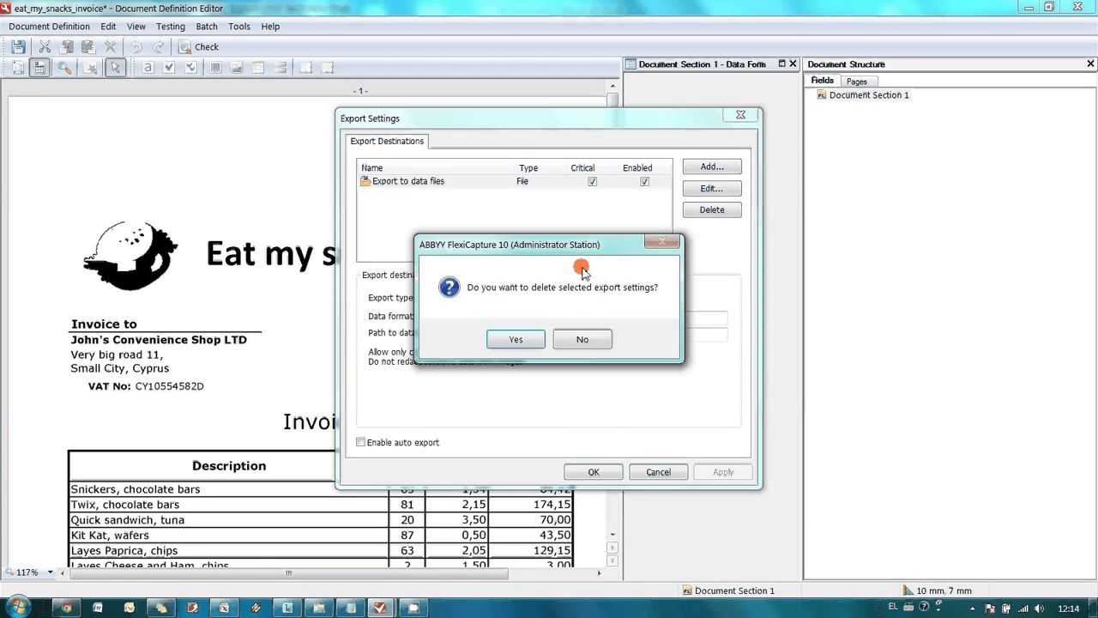
pyautogui.click(520, 336)
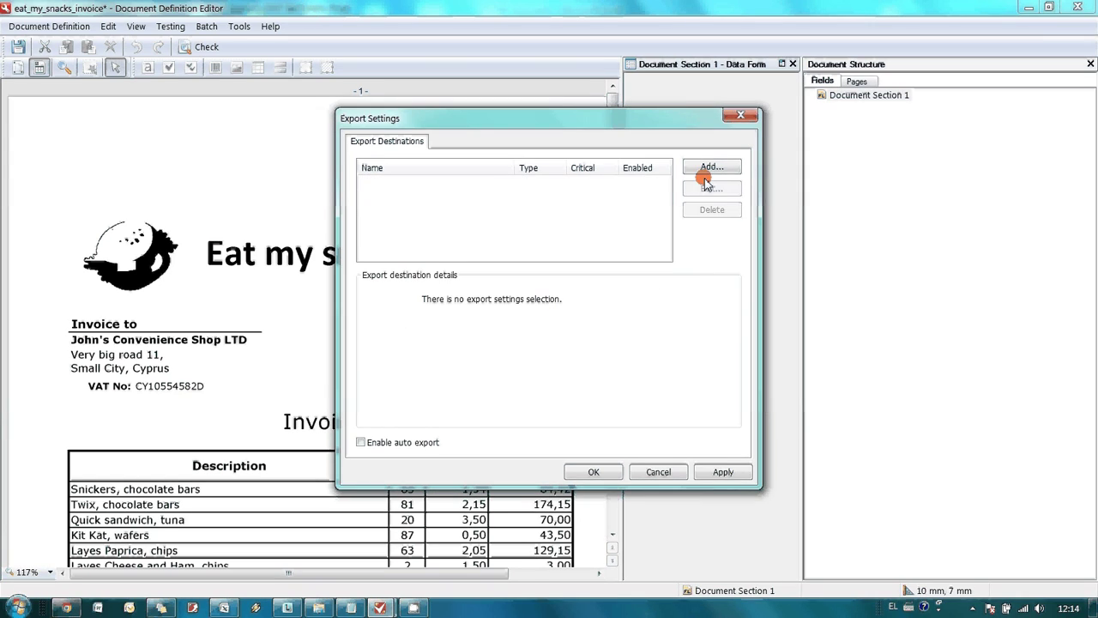
# Step: Add an image-file export pointing to \\NTHPLAPTOP\ExportClassifiedInvoices
pyautogui.click(712, 166)
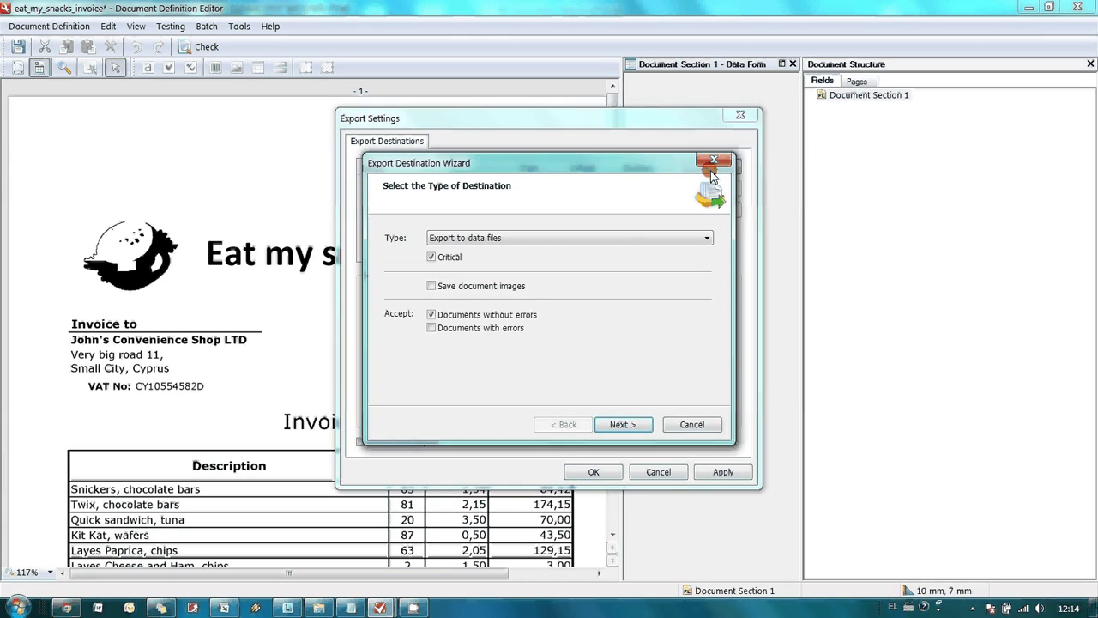
pyautogui.click(615, 240)
pyautogui.click(596, 265)
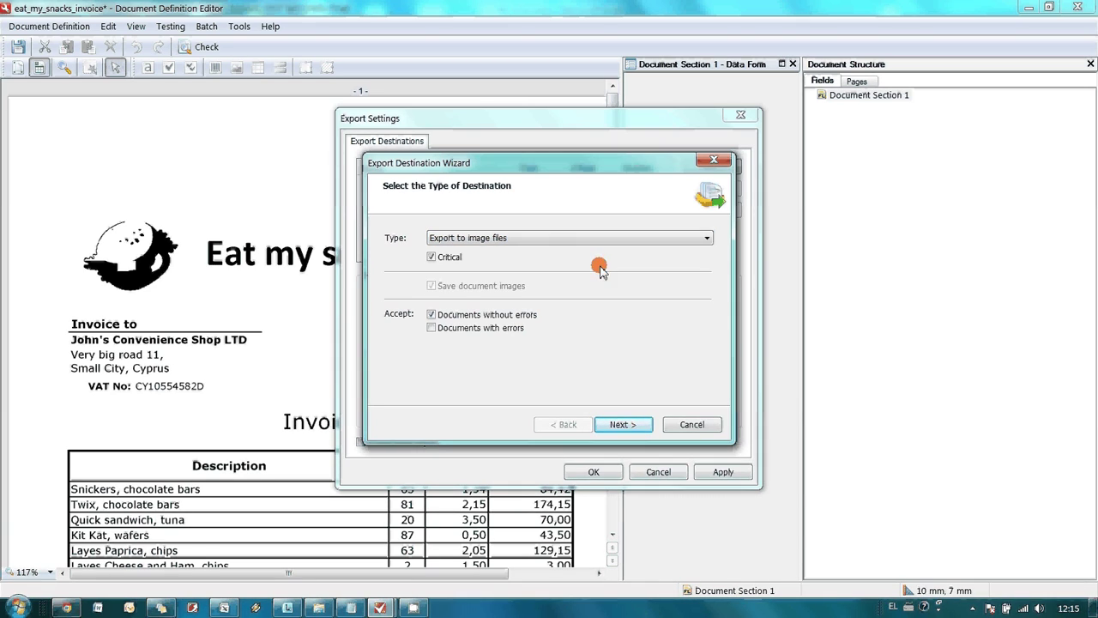
pyautogui.click(619, 425)
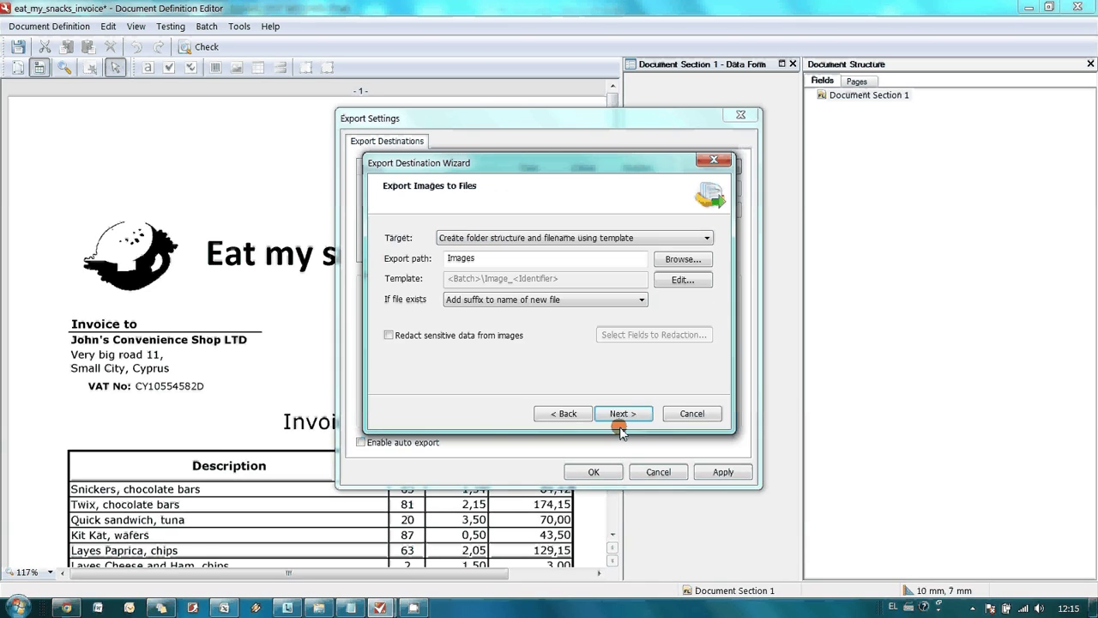
pyautogui.click(668, 264)
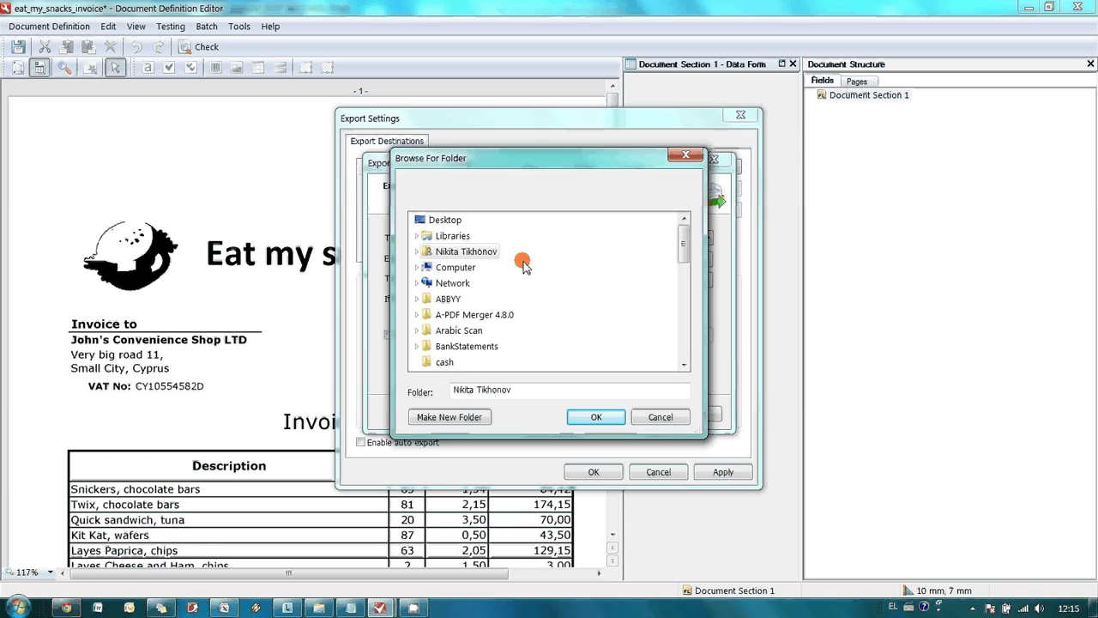
pyautogui.doubleClick(450, 282)
pyautogui.doubleClick(481, 346)
pyautogui.moveTo(686, 216); pyautogui.dragTo(688, 256)
pyautogui.click(532, 332)
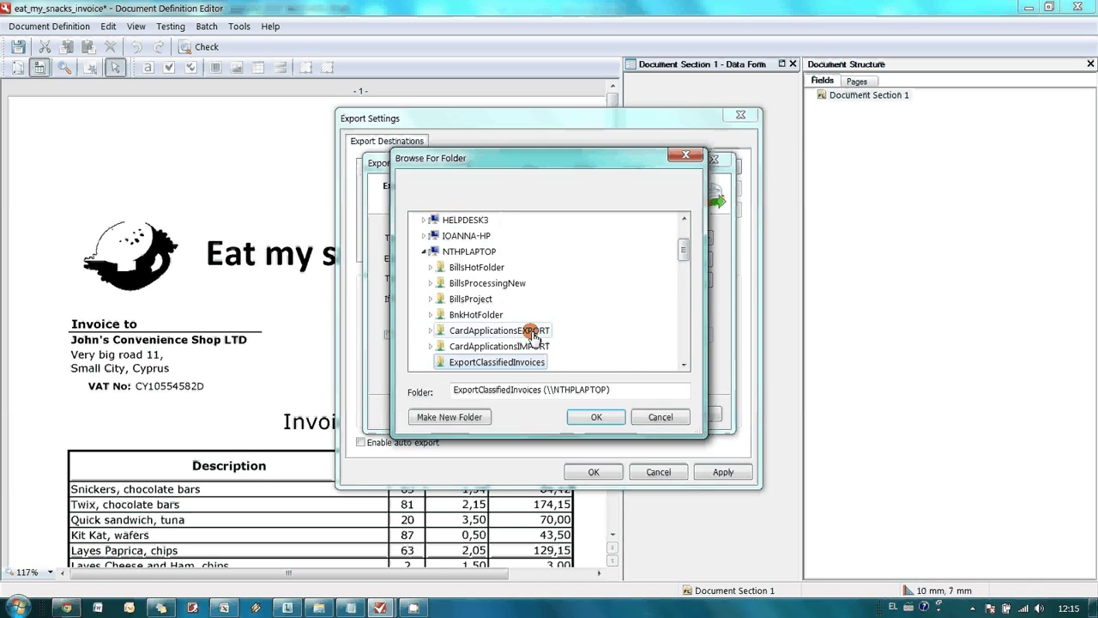
pyautogui.click(601, 417)
# Step: Switch the file name template to Advanced view and replace <Batch> with a <DocumentDefinition> tag
pyautogui.click(668, 281)
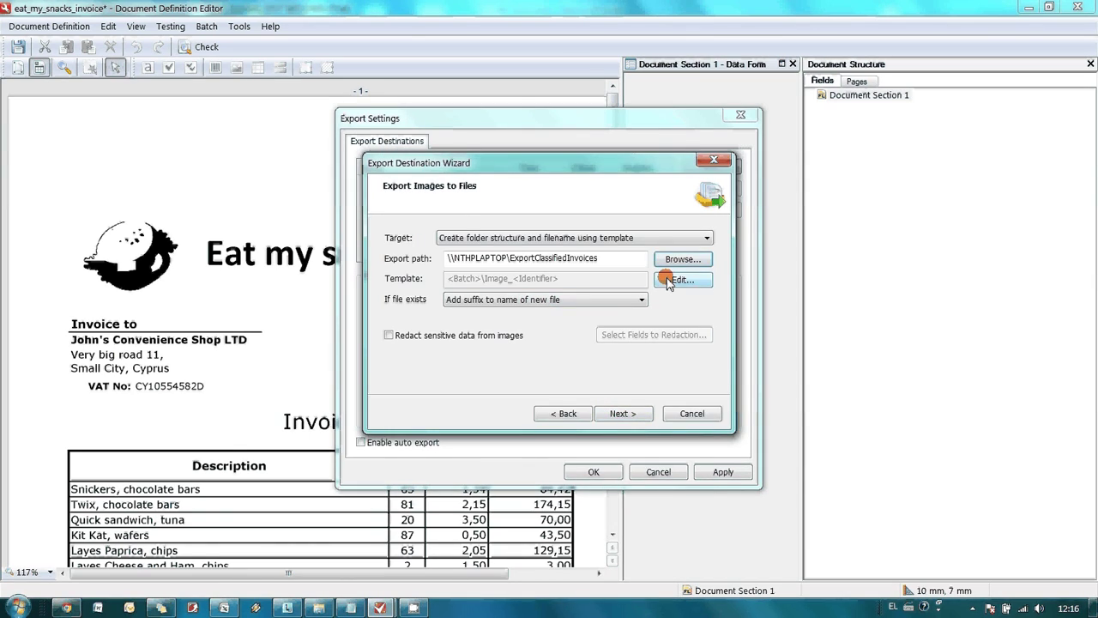
pyautogui.click(570, 281)
pyautogui.click(558, 291)
pyautogui.click(435, 323)
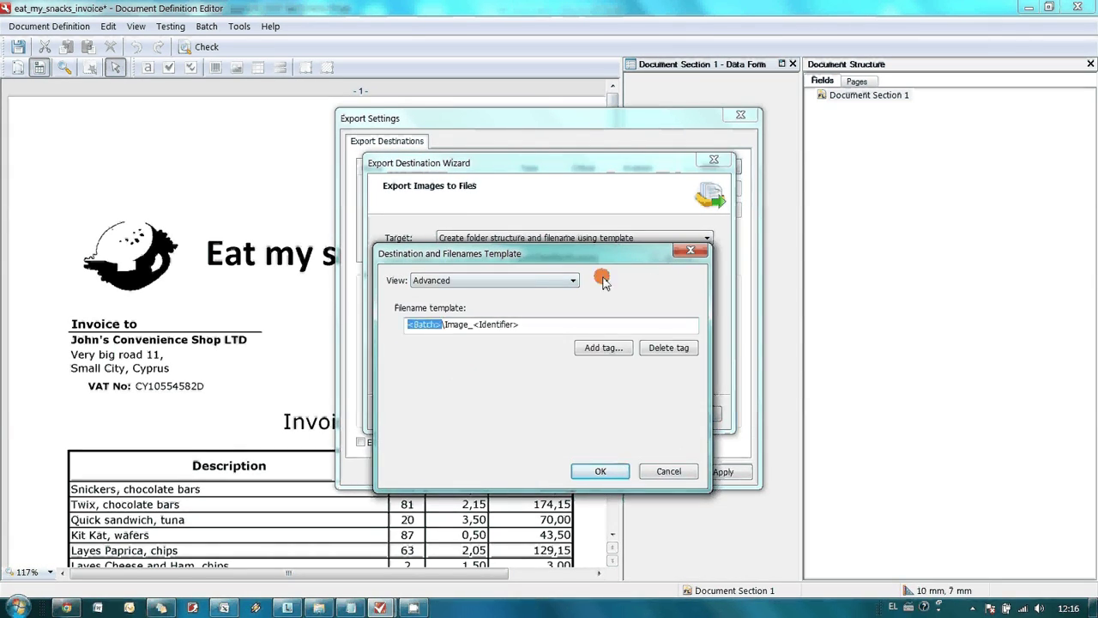
pyautogui.click(657, 351)
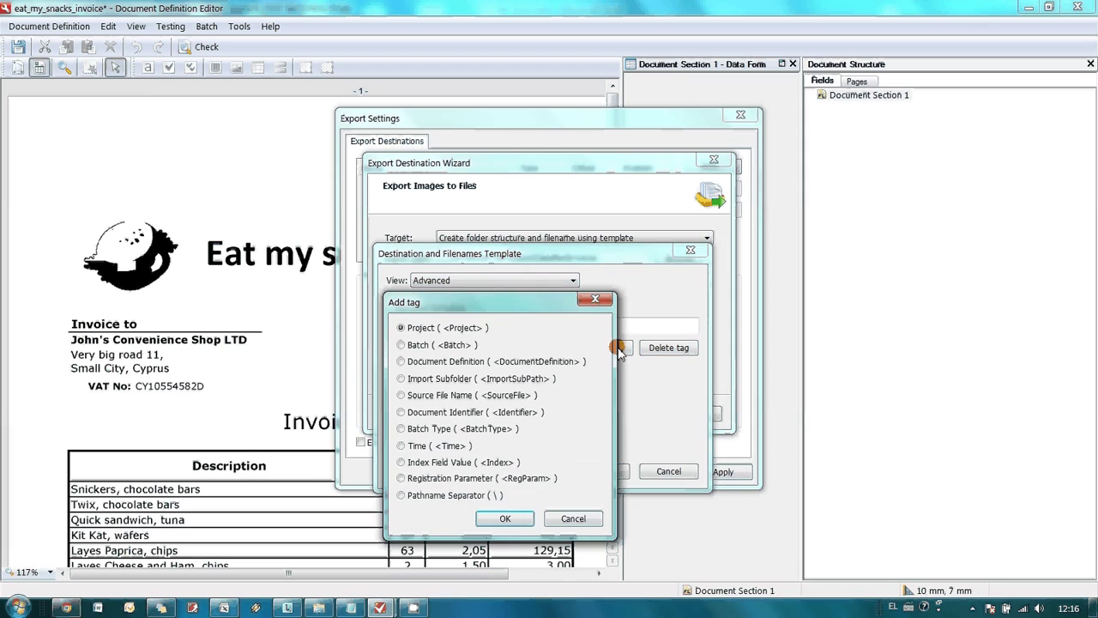
pyautogui.click(476, 361)
pyautogui.click(514, 519)
pyautogui.click(435, 325)
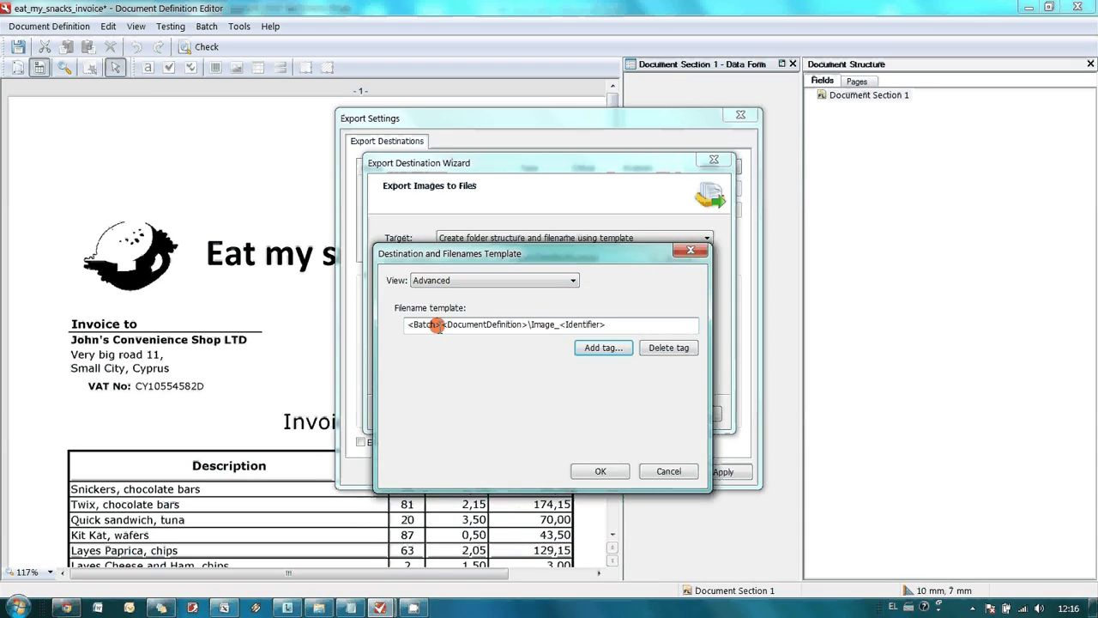
pyautogui.press('Delete')
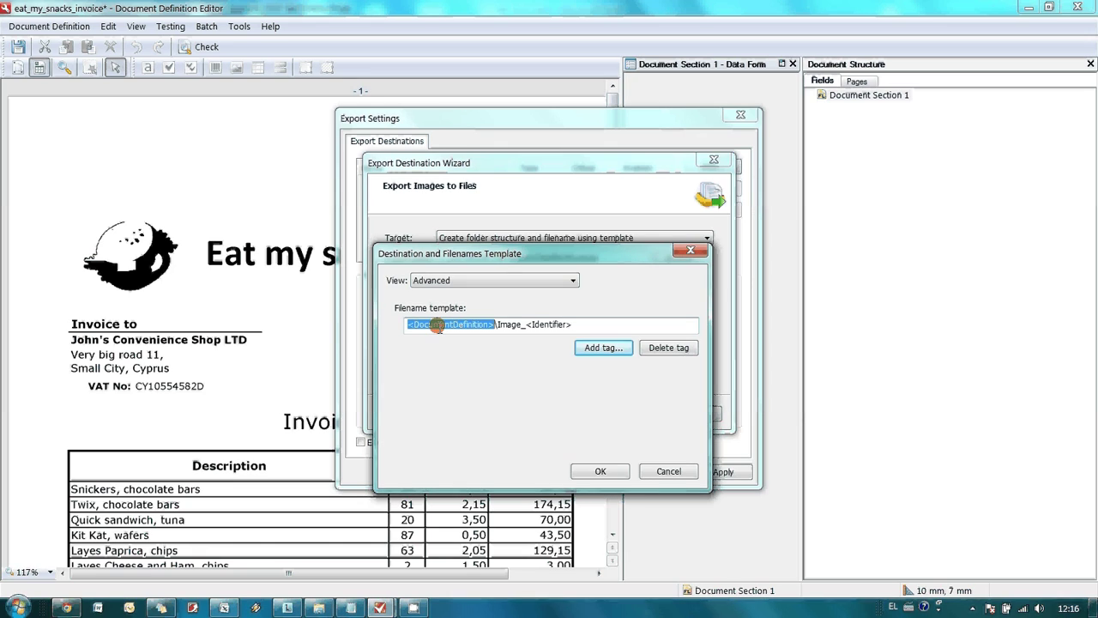
# Step: Replace Image_<Identifier> with <DocumentDefinition>, append a <Time> tag, and accept the template
pyautogui.click(438, 325)
pyautogui.hotkey('shift', 'End')
pyautogui.write('<DocumentDefinition>')
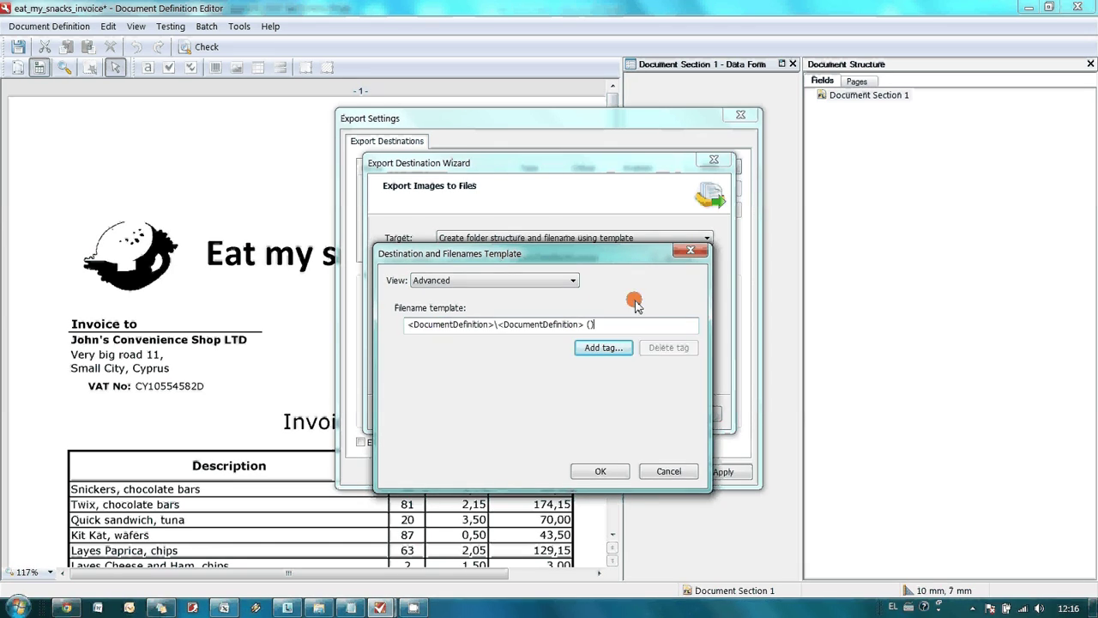
pyautogui.click(624, 350)
pyautogui.press('Return')
pyautogui.click(617, 471)
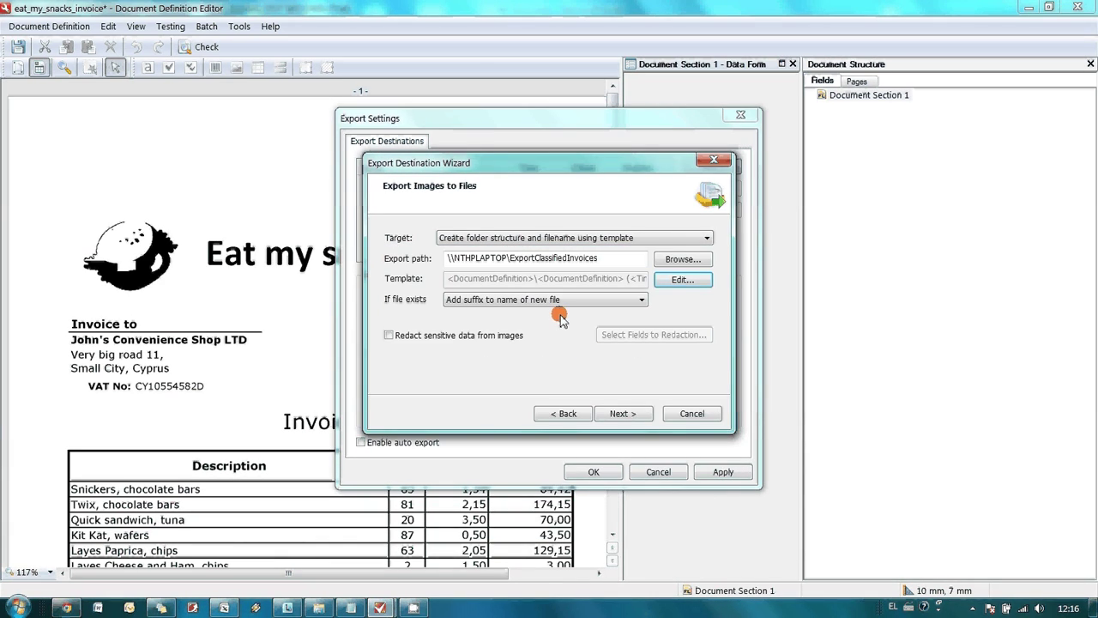
# Step: Set the export file type to searchable PDF with High quality and Grayscale colour
pyautogui.click(620, 414)
pyautogui.click(527, 239)
pyautogui.click(515, 269)
pyautogui.click(519, 257)
pyautogui.click(510, 273)
pyautogui.click(510, 277)
pyautogui.click(497, 276)
pyautogui.click(461, 316)
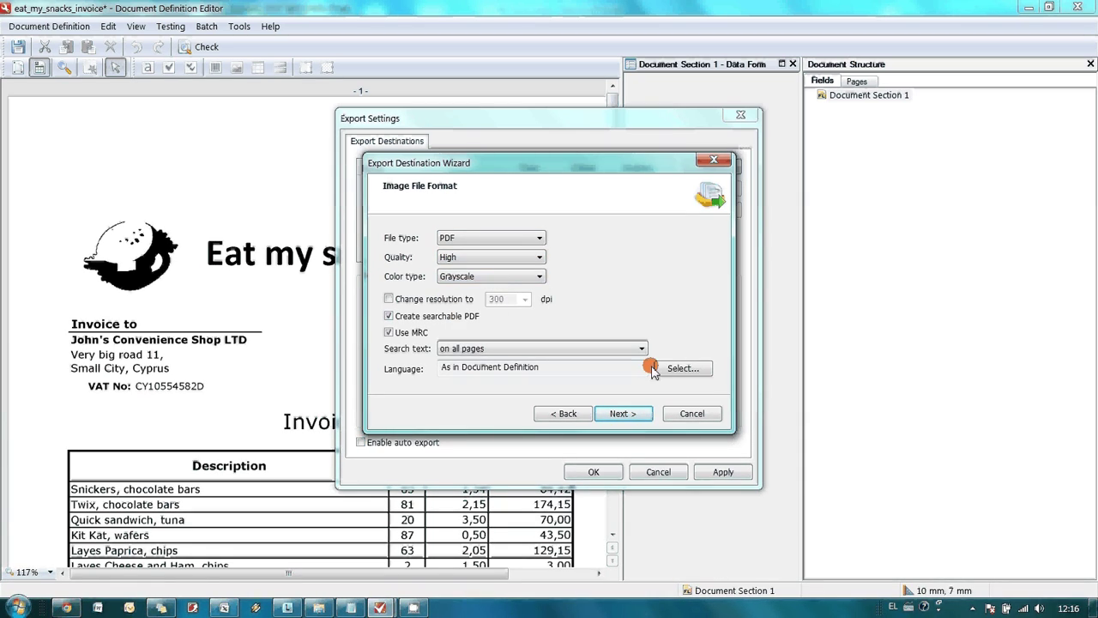
# Step: Add English as the recognition language for the searchable PDF text
pyautogui.click(677, 368)
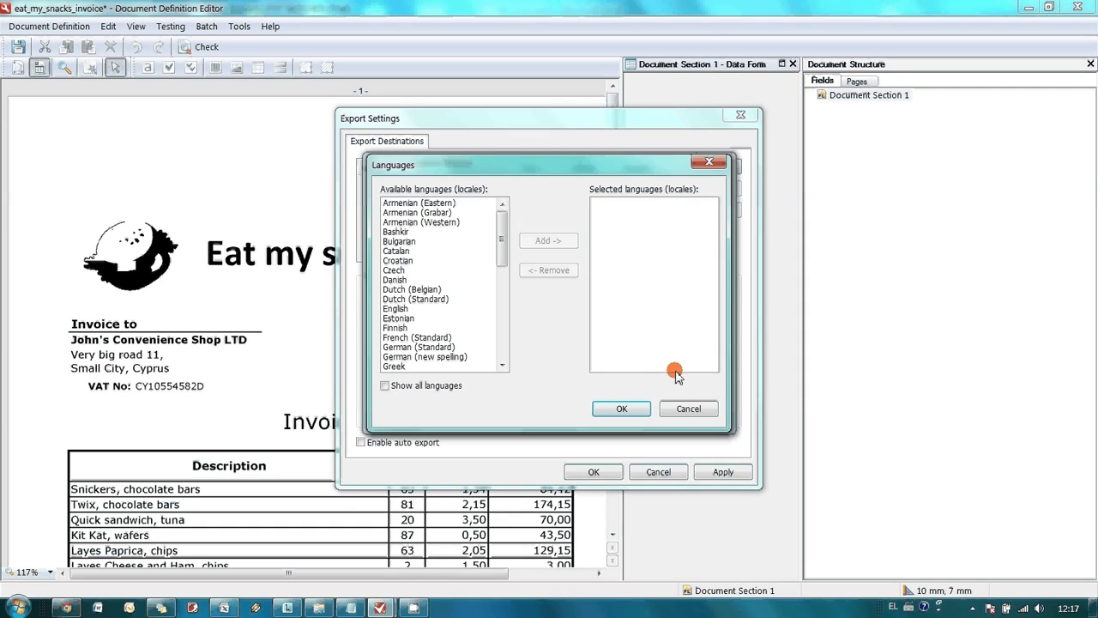
pyautogui.click(424, 253)
pyautogui.press('e')
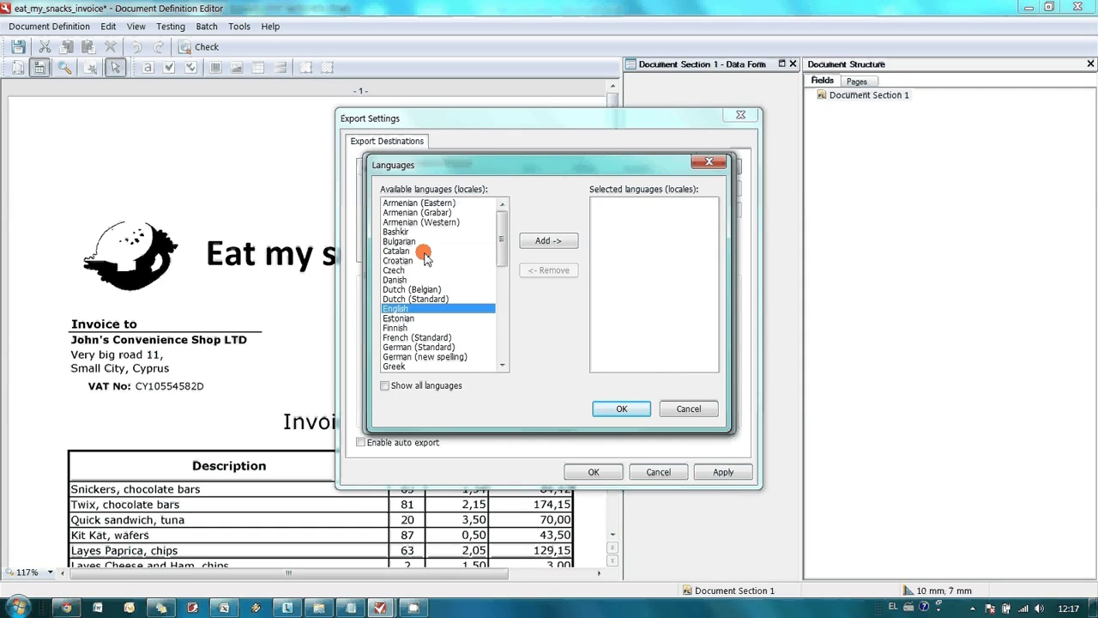
pyautogui.click(549, 240)
pyautogui.click(622, 408)
# Step: Finish the export destination wizard, apply the export settings, and save the definition
pyautogui.click(637, 413)
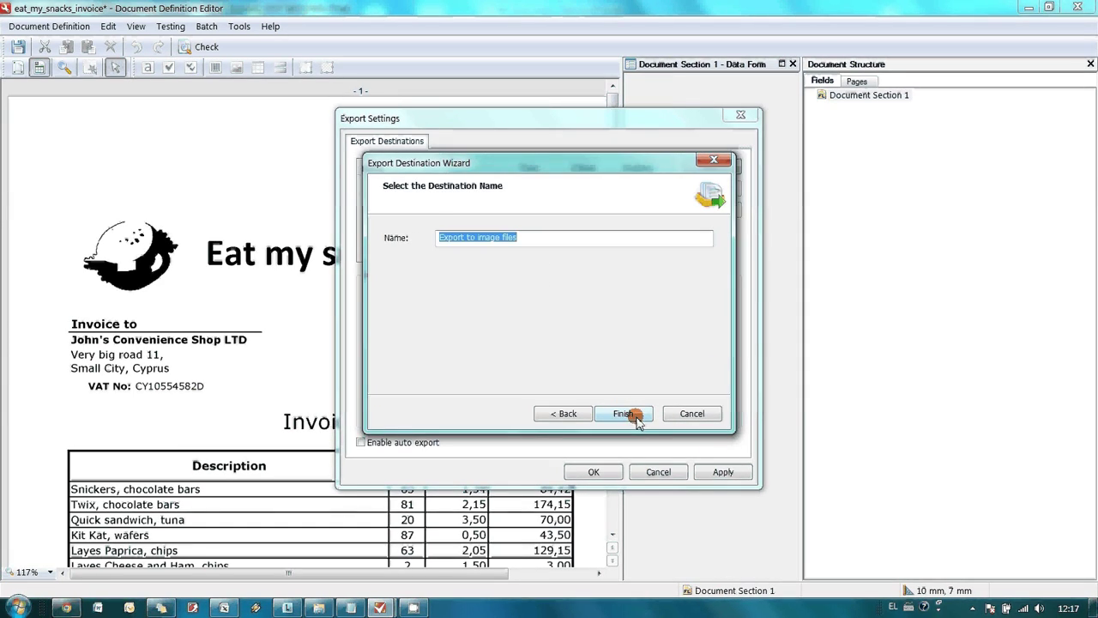
pyautogui.click(622, 415)
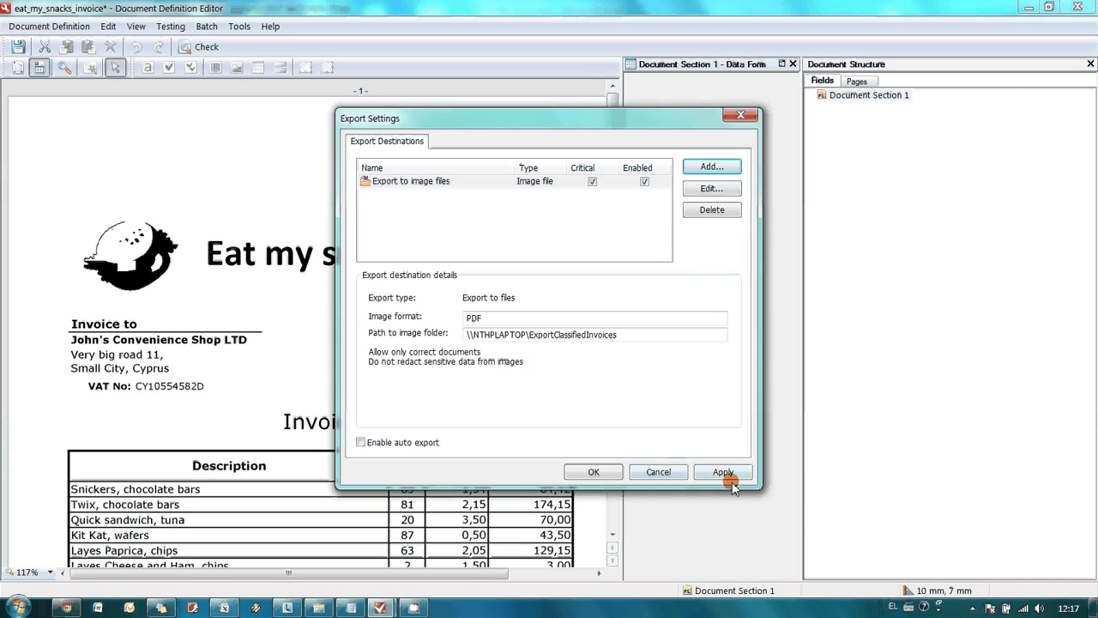
pyautogui.click(723, 471)
pyautogui.click(593, 471)
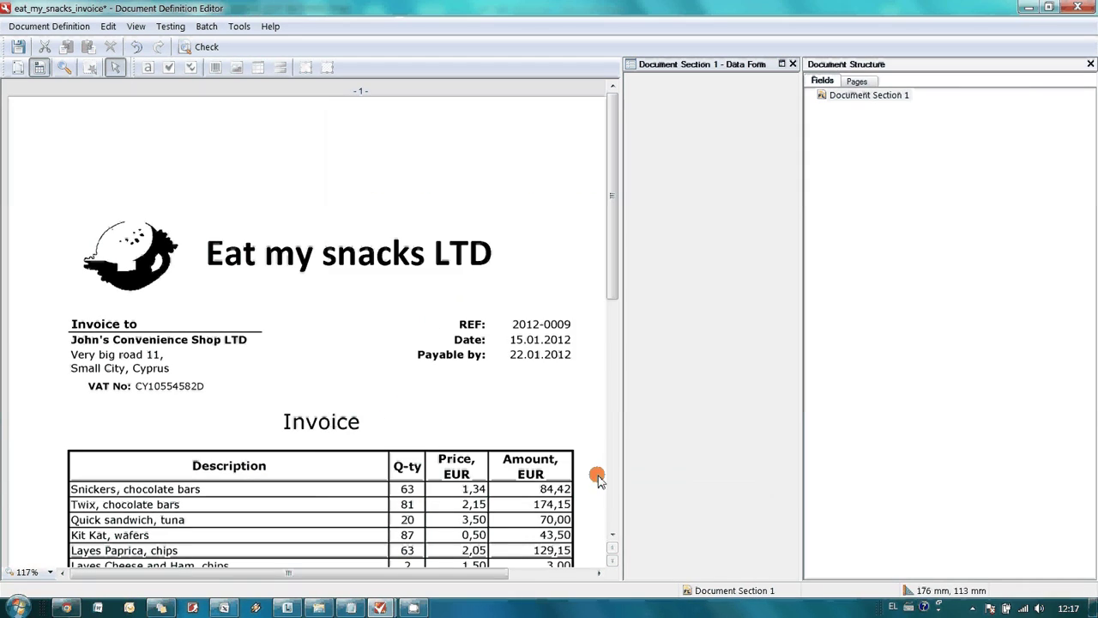
pyautogui.click(18, 47)
pyautogui.click(49, 26)
# Step: Duplicate eat_my_snacks_invoice and rename the copy to juicy_drinks_invoice
pyautogui.click(85, 175)
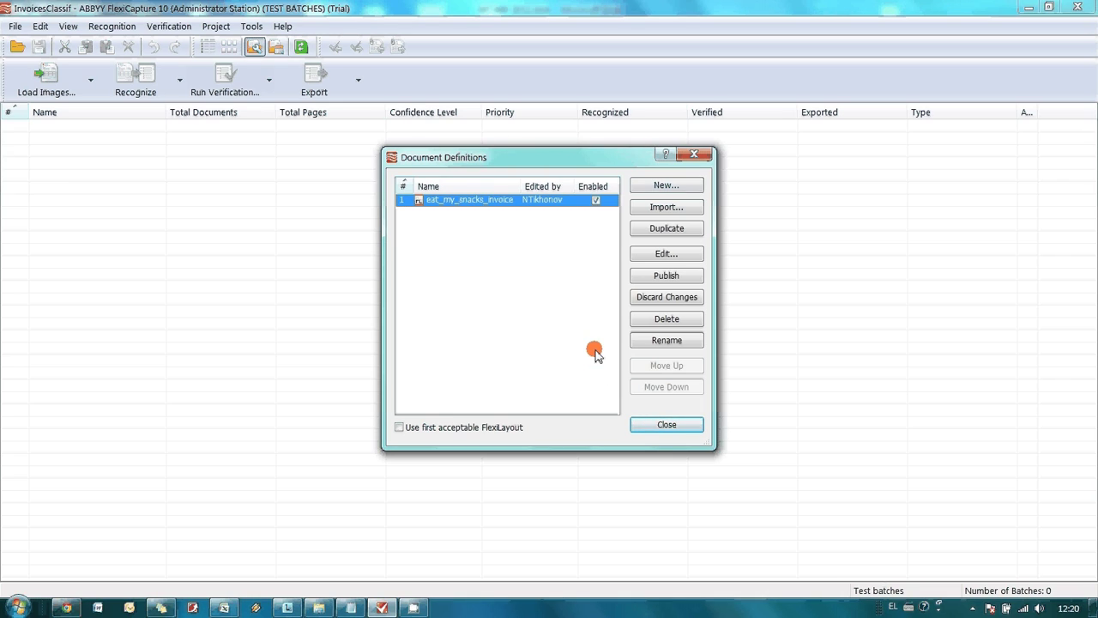
pyautogui.click(658, 230)
pyautogui.click(495, 214)
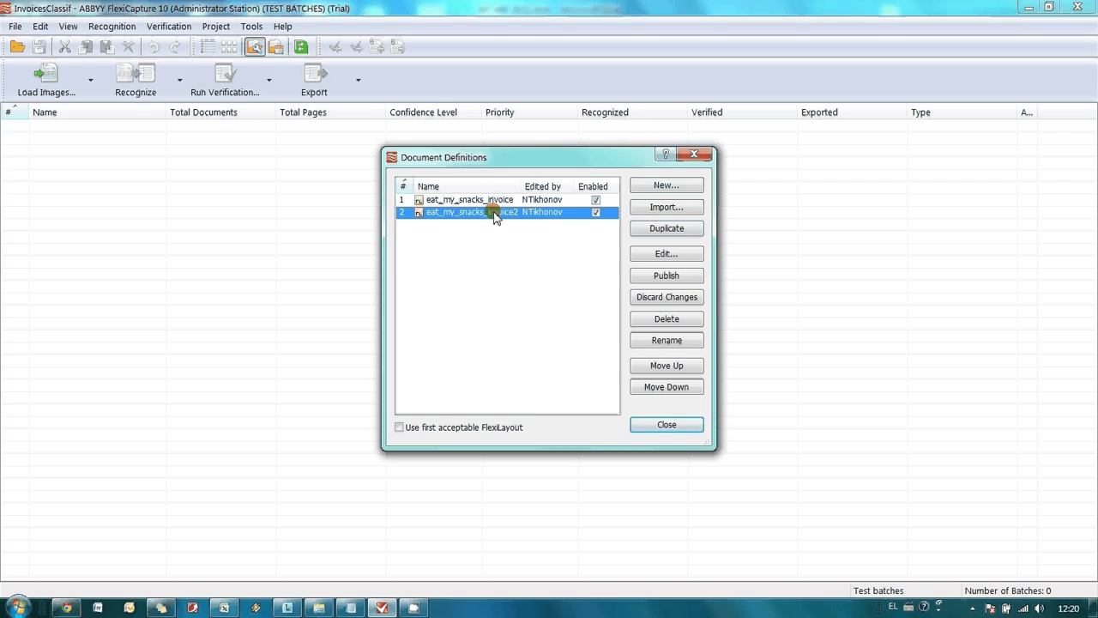
pyautogui.click(495, 213)
pyautogui.moveTo(521, 212); pyautogui.dragTo(429, 210)
pyautogui.write('juicy_drinks_invoice')
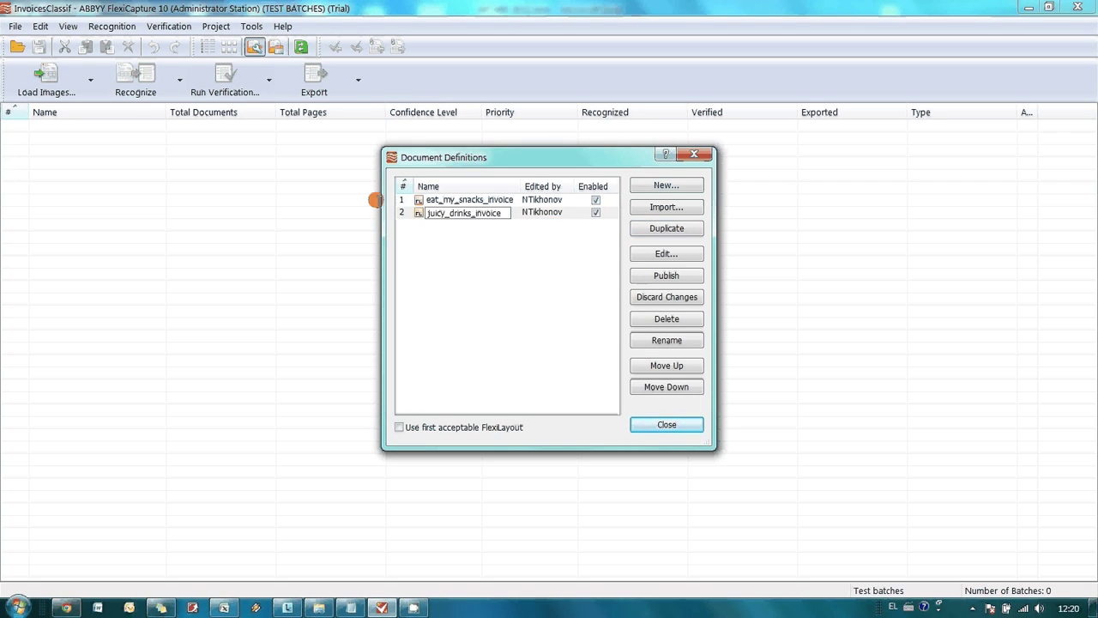
pyautogui.press('Return')
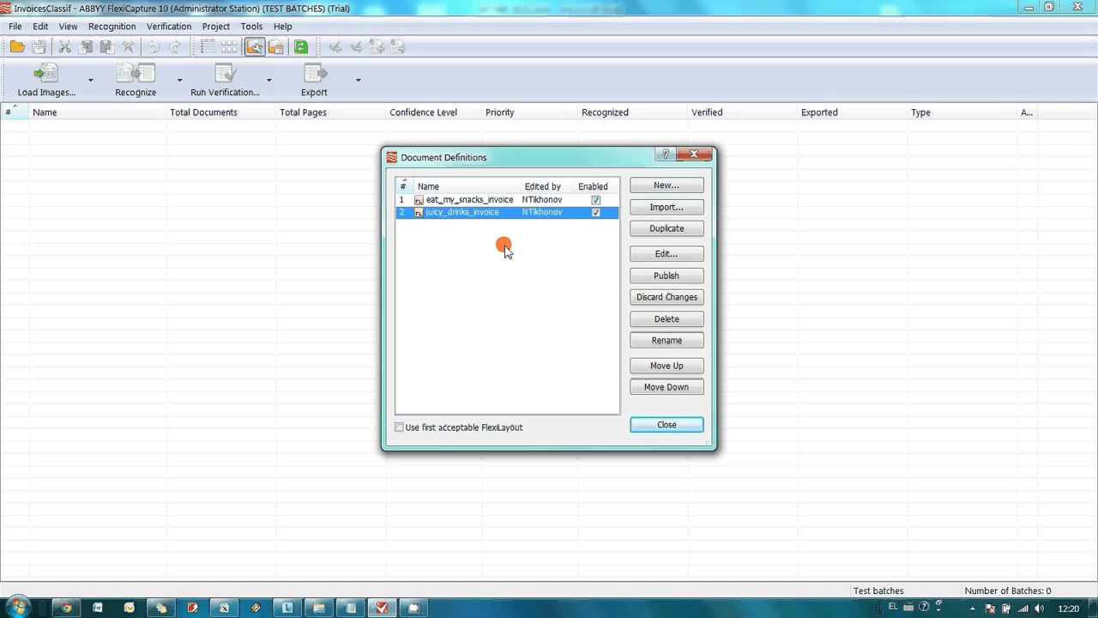
# Step: Update juicy_drinks_invoice's Document Section 1 with juicy_drinks_invoice.afl and save the definition
pyautogui.click(646, 255)
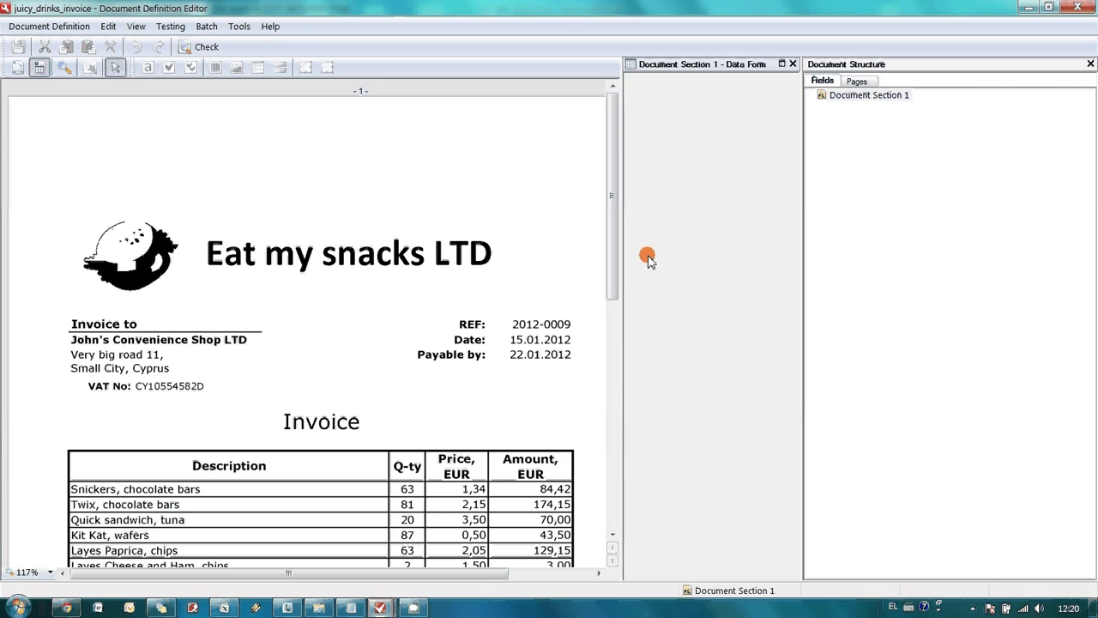
pyautogui.click(238, 27)
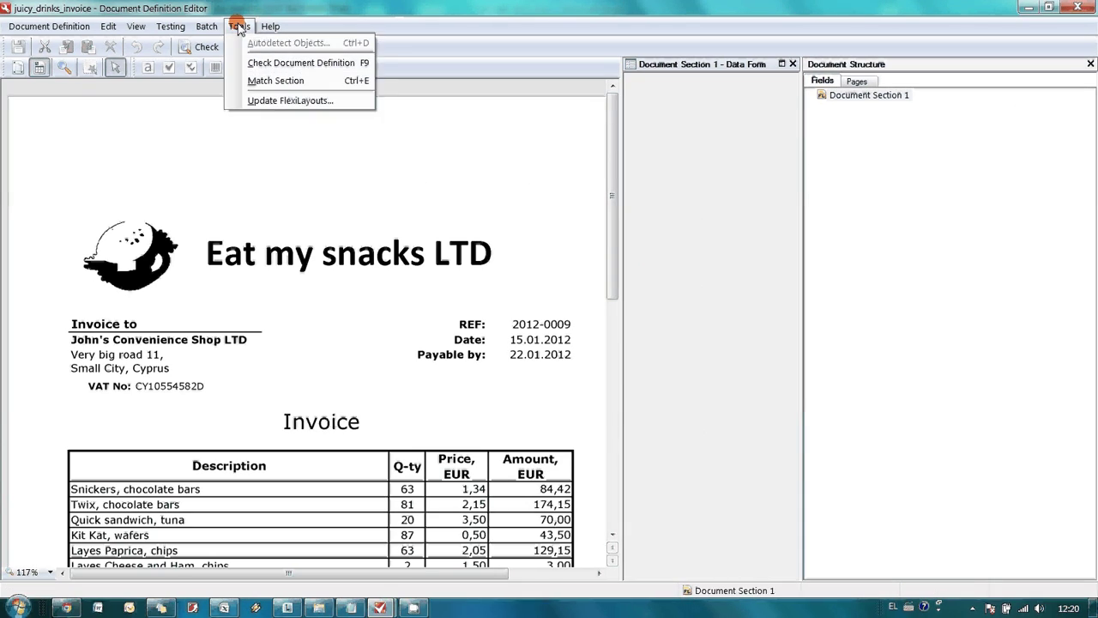
pyautogui.click(268, 100)
pyautogui.click(380, 248)
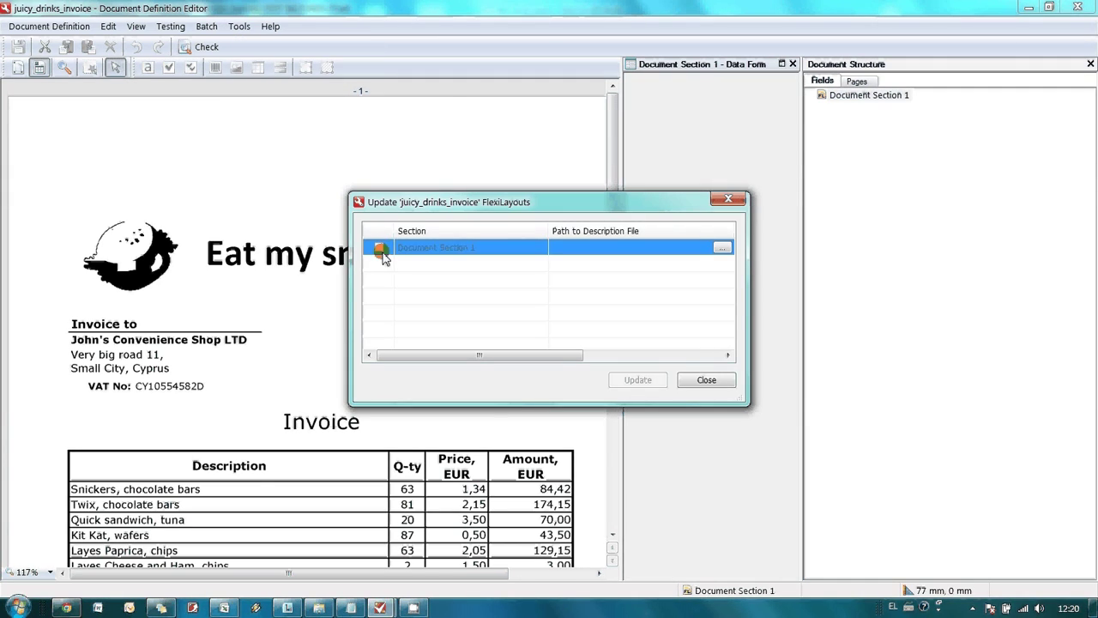
pyautogui.click(721, 248)
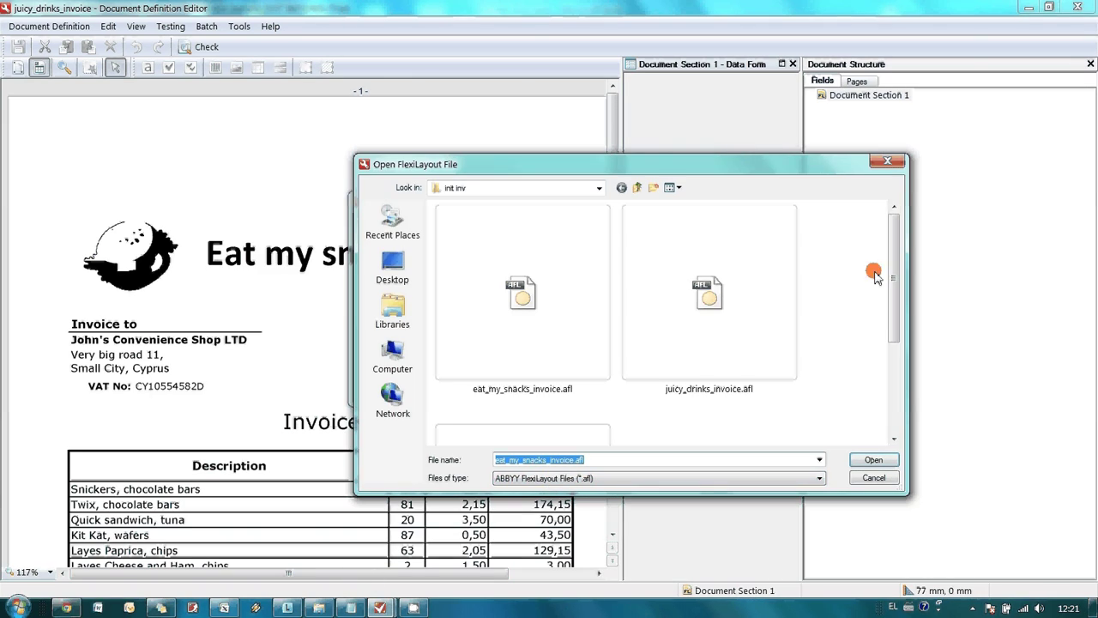
pyautogui.click(709, 296)
pyautogui.click(874, 459)
pyautogui.click(638, 380)
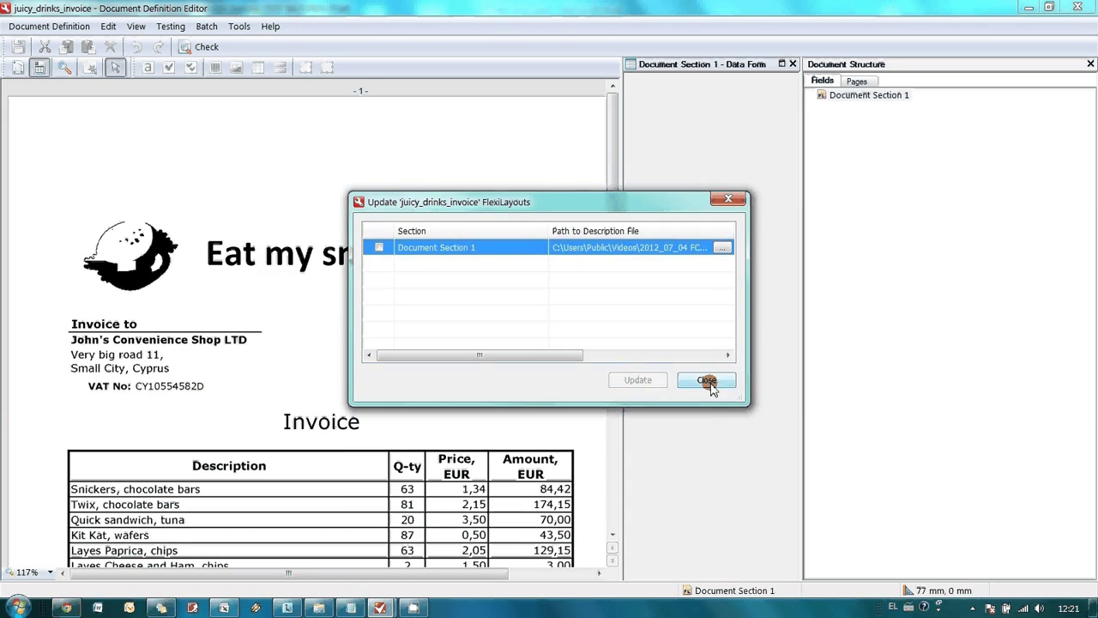
pyautogui.click(706, 380)
pyautogui.click(25, 49)
pyautogui.click(30, 26)
pyautogui.click(34, 171)
# Step: Duplicate juicy_drinks_invoice and rename the copy to paperpress_company_invoice
pyautogui.click(666, 229)
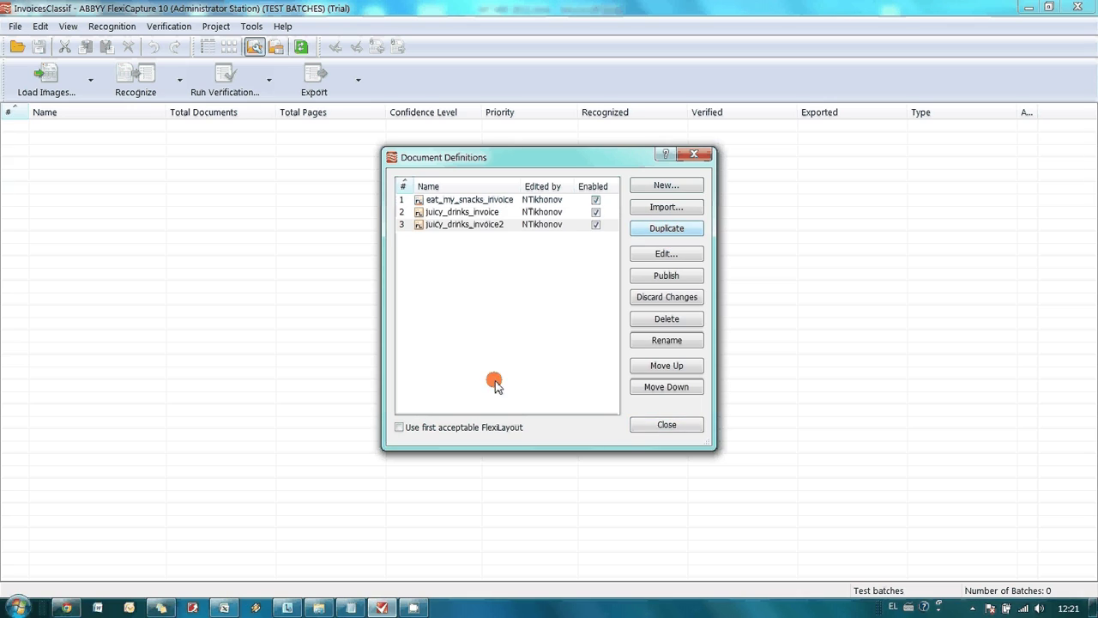
pyautogui.click(493, 226)
pyautogui.write('paperpress_company_invoice')
pyautogui.press('Return')
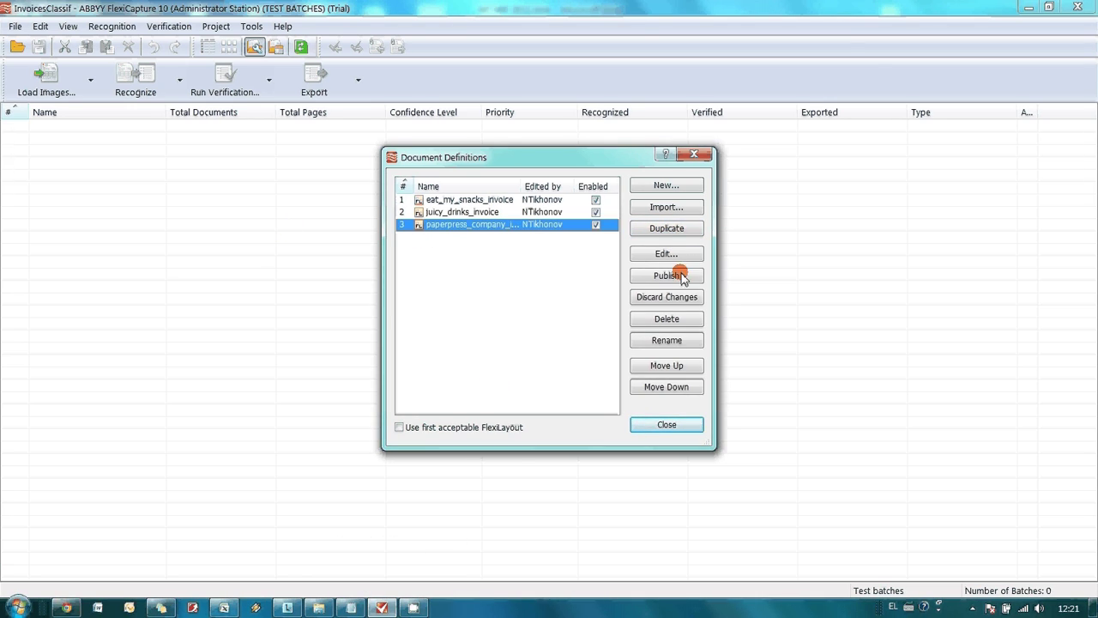
# Step: Update paperpress_company_invoice's Document Section 1 with paperpress_company_invoice.afl and save the definition
pyautogui.click(676, 257)
pyautogui.click(239, 25)
pyautogui.click(257, 100)
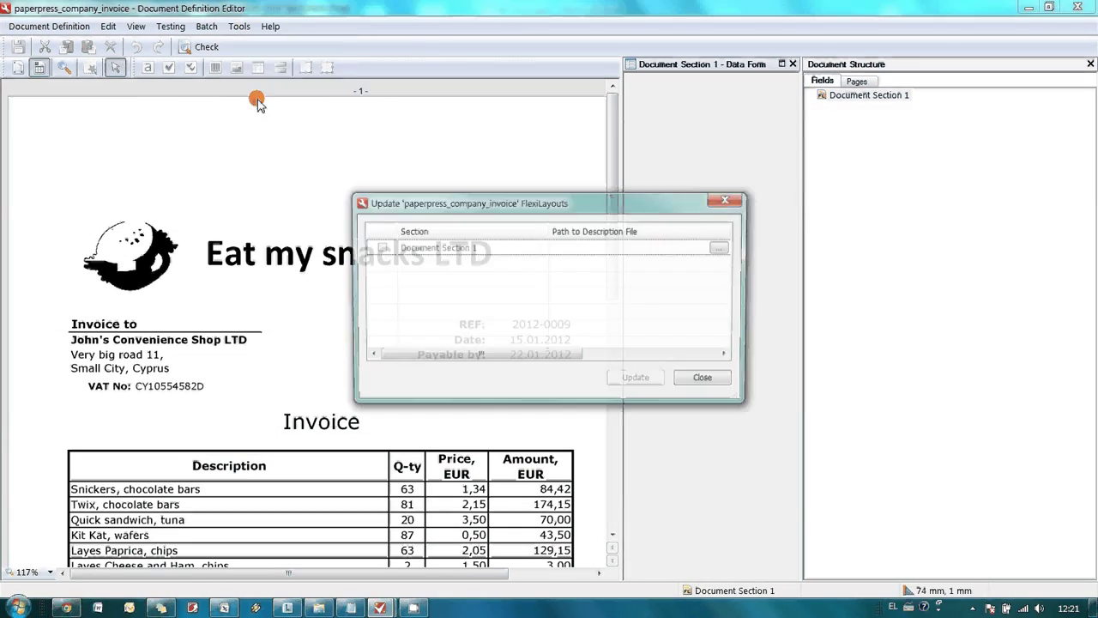
pyautogui.click(711, 246)
pyautogui.click(895, 309)
pyautogui.moveTo(895, 309); pyautogui.dragTo(895, 369)
pyautogui.click(605, 372)
pyautogui.click(874, 460)
pyautogui.click(639, 379)
pyautogui.click(706, 380)
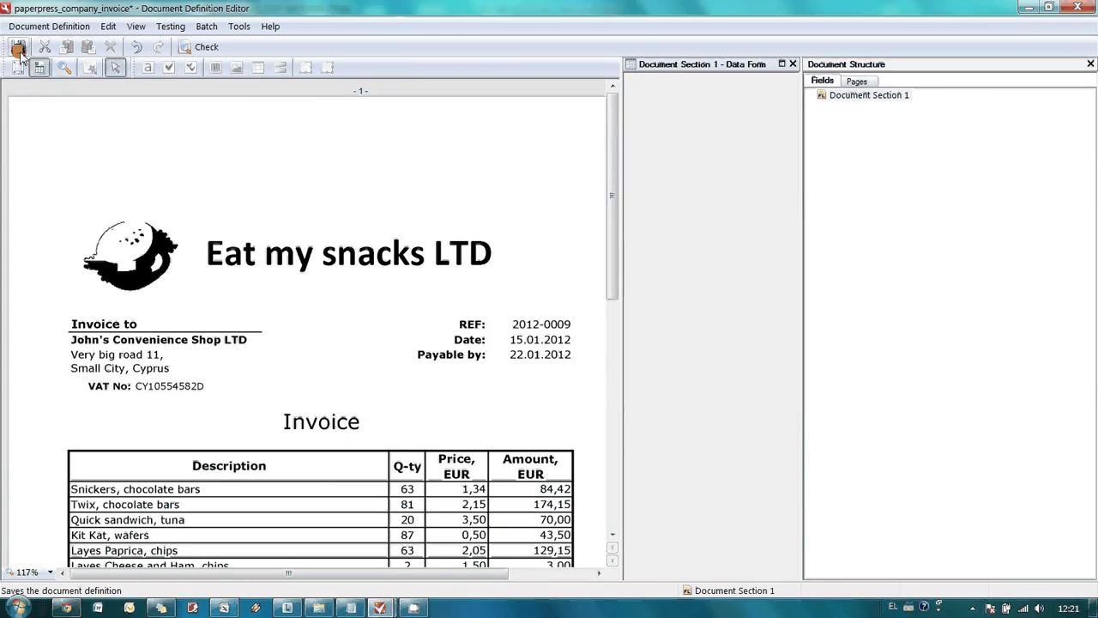
pyautogui.click(200, 47)
pyautogui.click(48, 26)
pyautogui.click(40, 177)
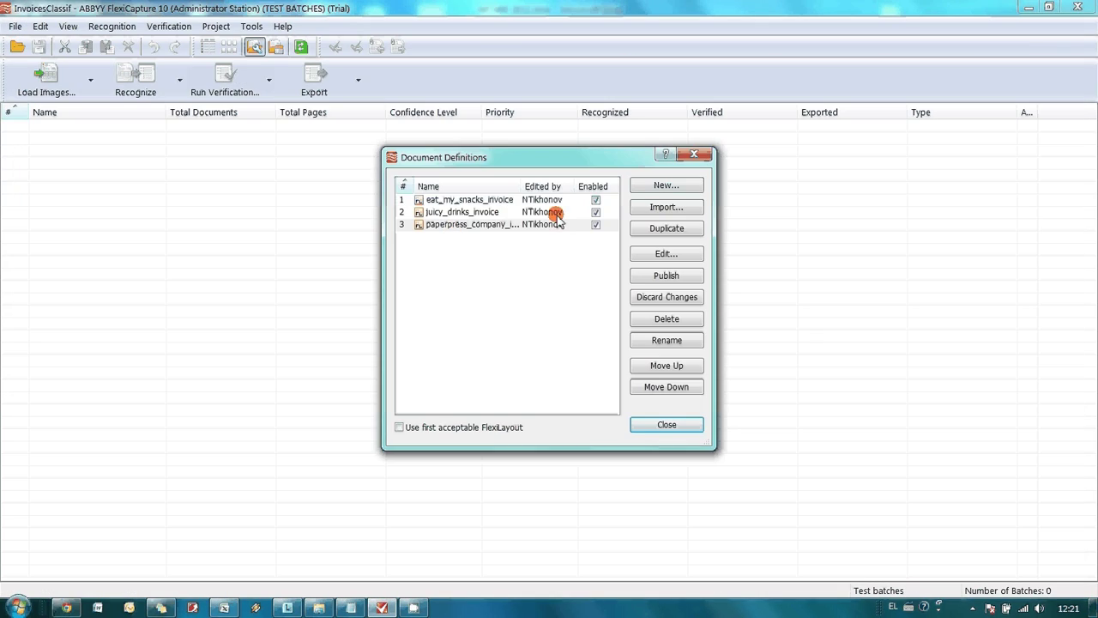
# Step: Publish all three document definitions
pyautogui.moveTo(483, 201); pyautogui.dragTo(480, 224)
pyautogui.click(654, 275)
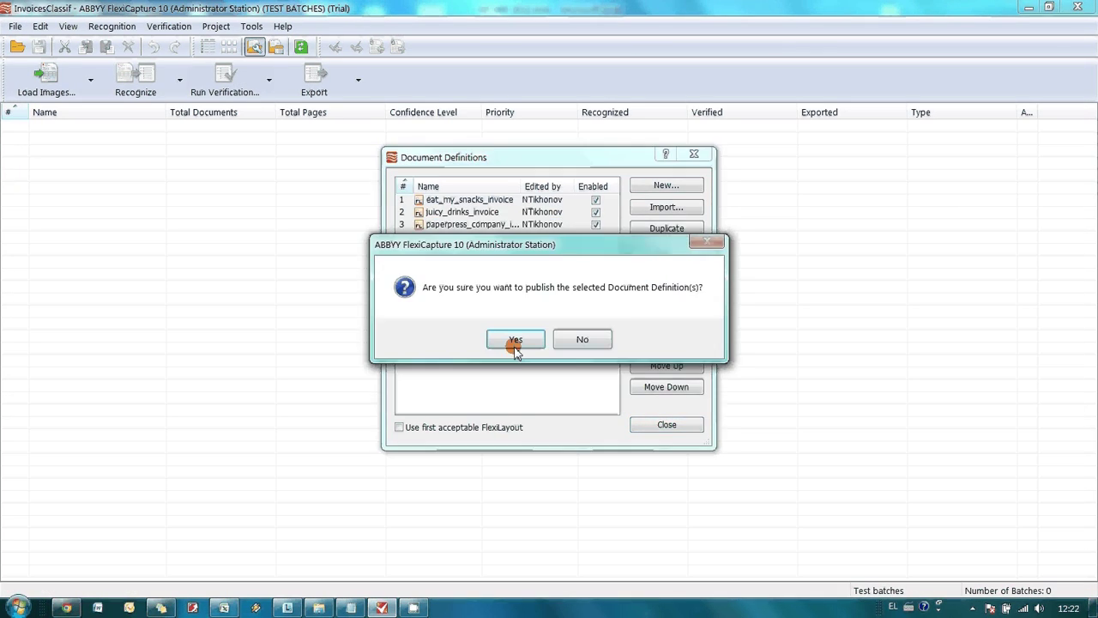
pyautogui.click(514, 340)
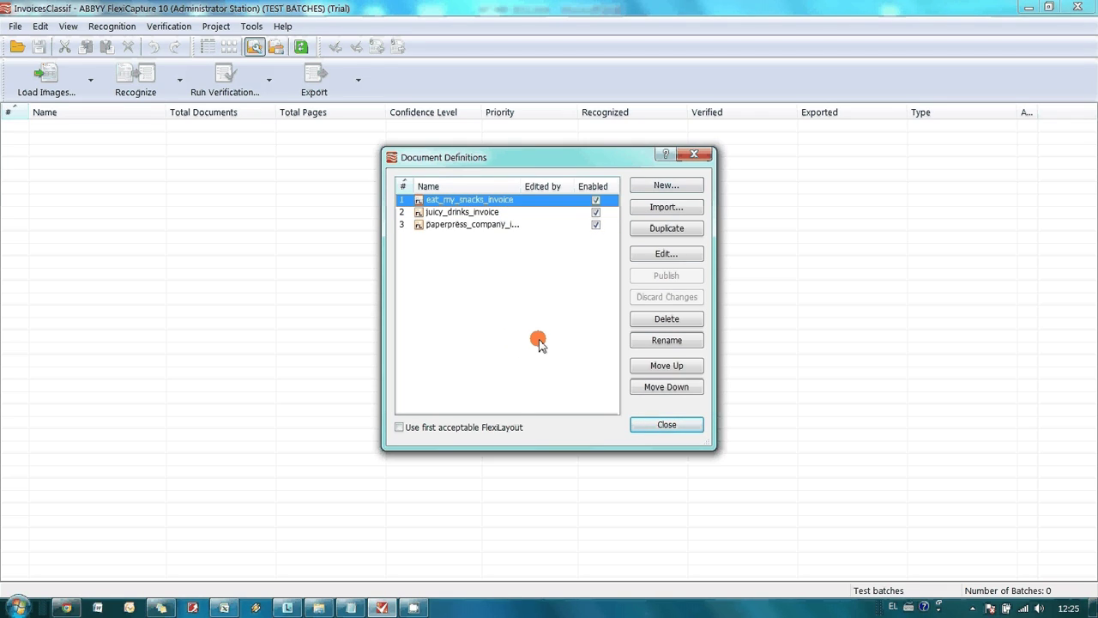
# Step: Load the classes.cfl classification tree in the project's Recognition properties
pyautogui.click(666, 425)
pyautogui.click(216, 27)
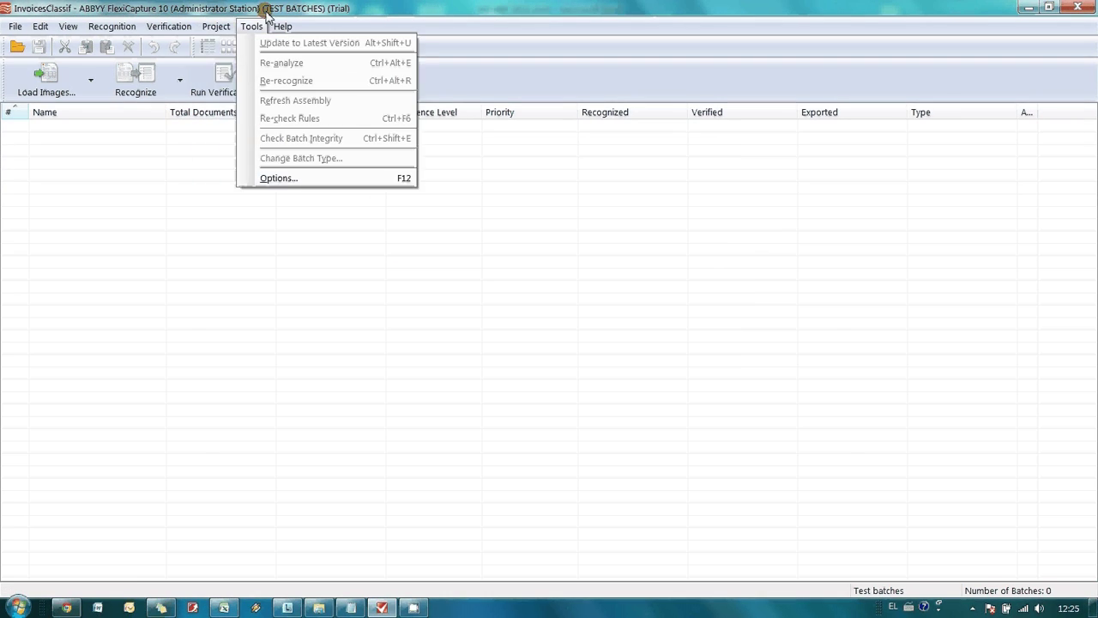
pyautogui.click(250, 173)
pyautogui.click(570, 151)
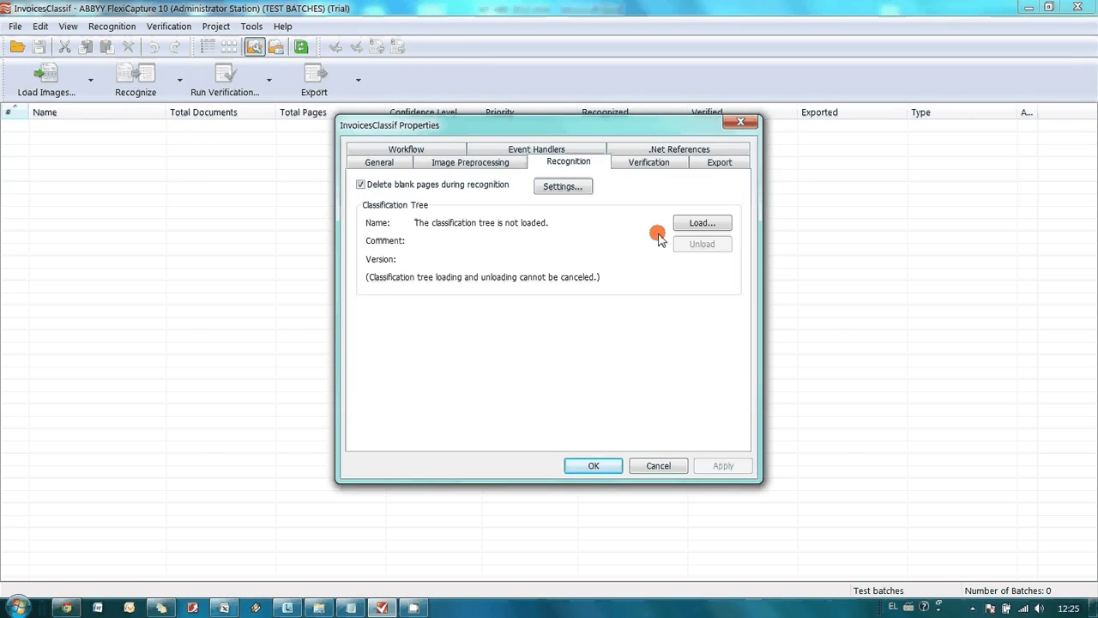
pyautogui.click(691, 225)
pyautogui.click(523, 292)
pyautogui.click(874, 460)
pyautogui.click(595, 466)
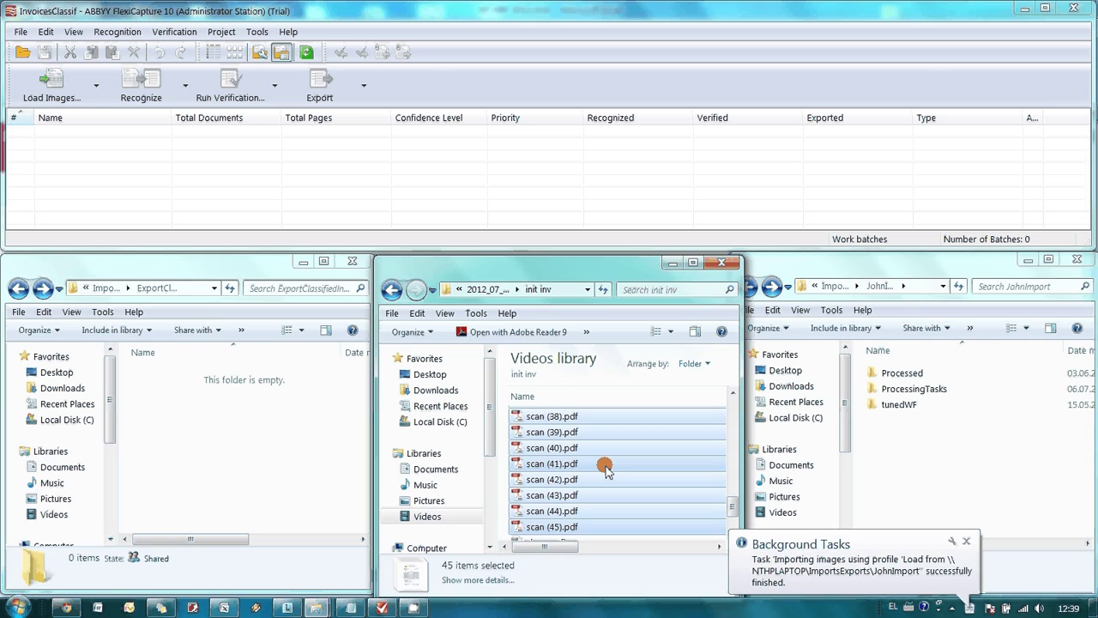
# Step: Copy the 45 selected scan PDFs into the JohnImport hot folder and monitor the import in Background Tasks
pyautogui.rightClick(605, 467)
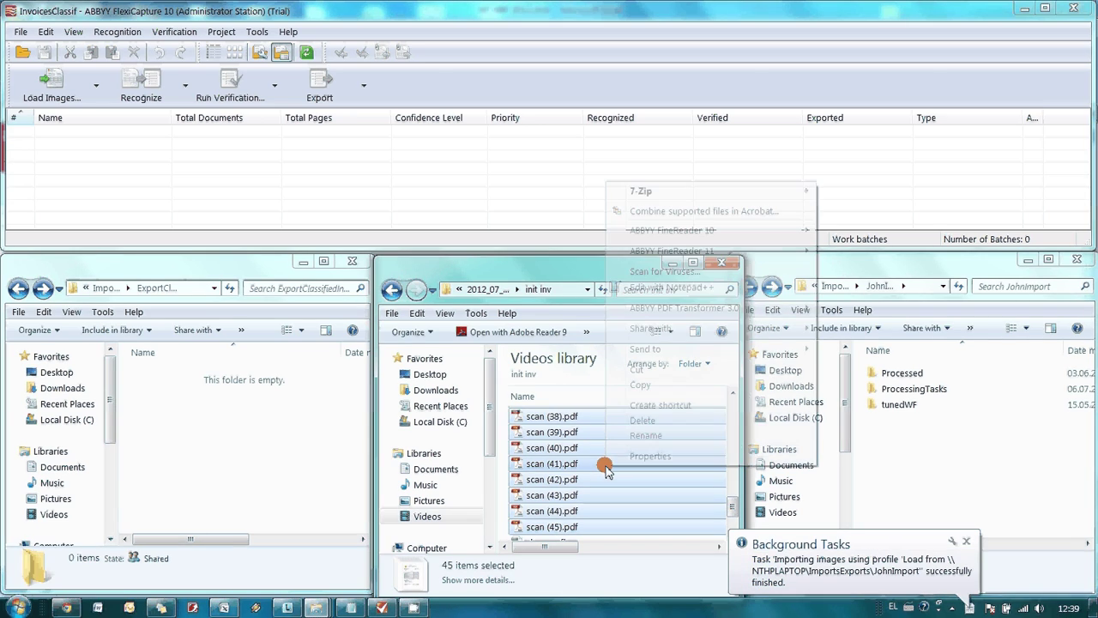
pyautogui.click(662, 386)
pyautogui.rightClick(974, 477)
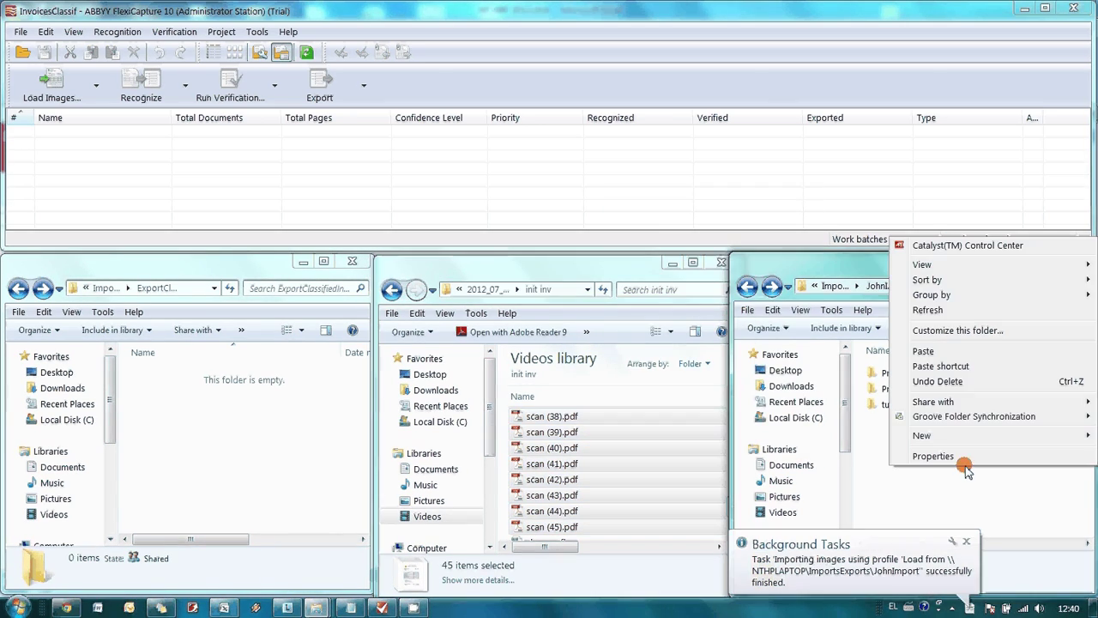
pyautogui.click(956, 352)
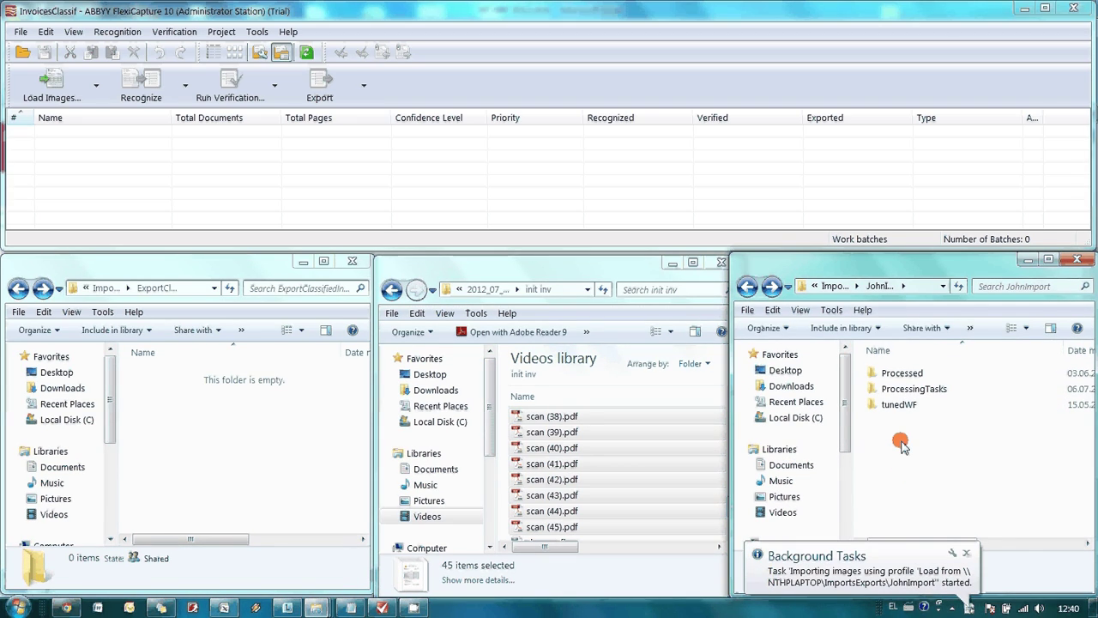
pyautogui.click(933, 569)
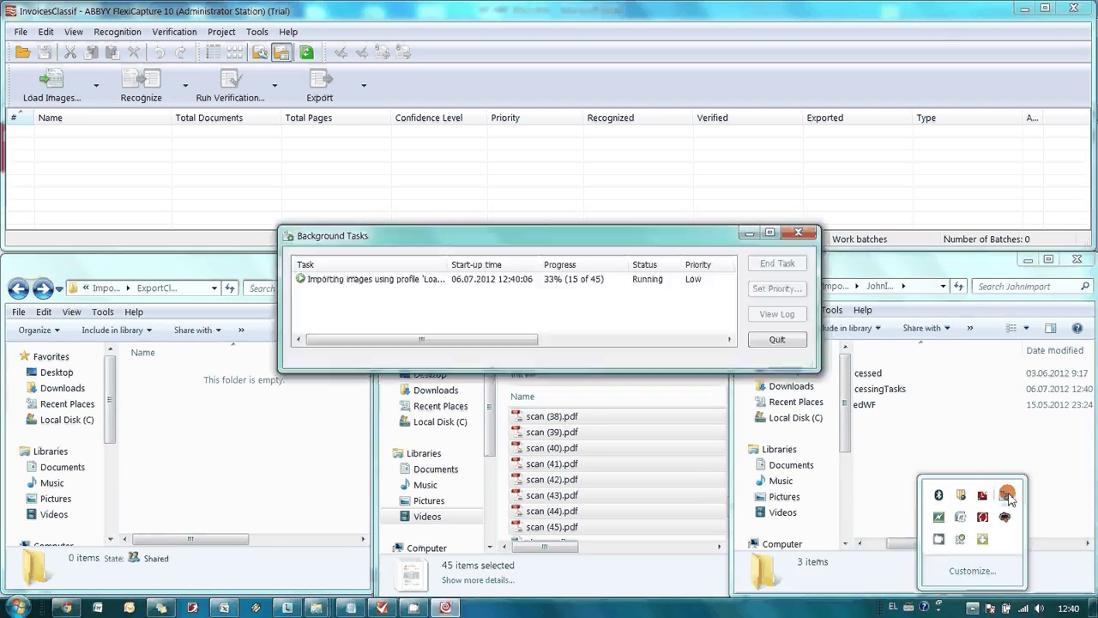
pyautogui.moveTo(684, 244); pyautogui.dragTo(804, 269)
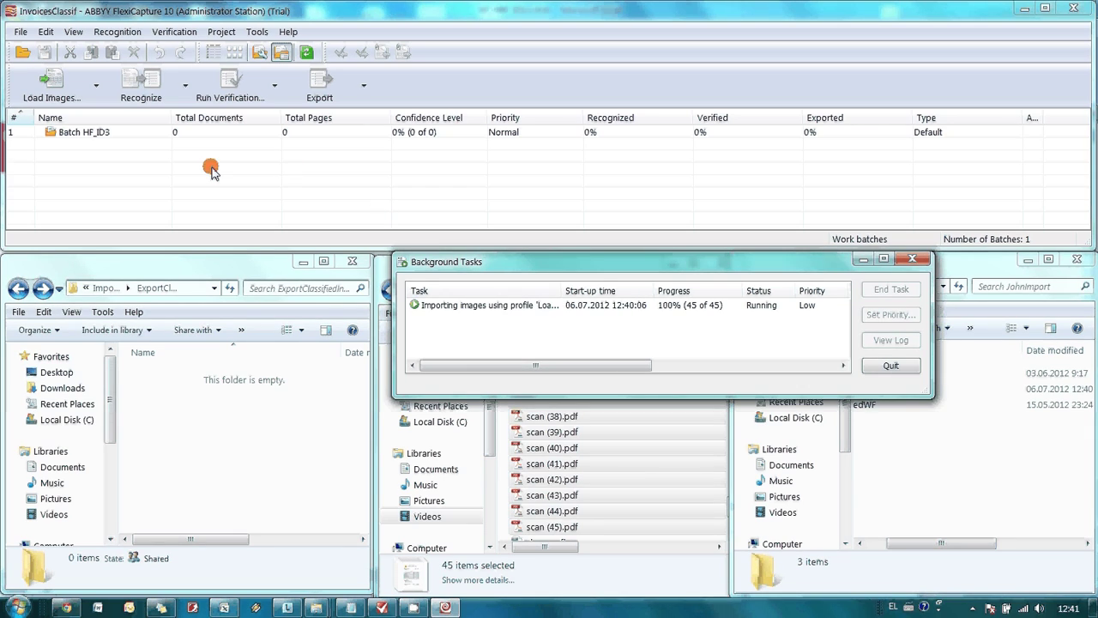
# Step: Open Batch HF_ID3, check the export folder, and close Background Tasks once exports succeed
pyautogui.doubleClick(104, 134)
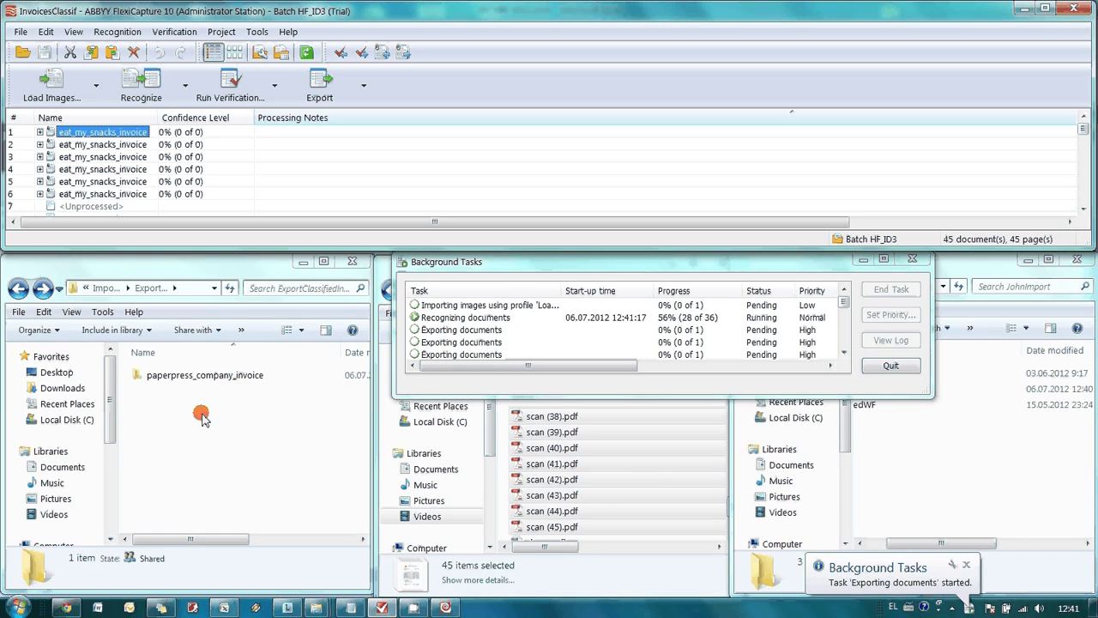
pyautogui.click(203, 471)
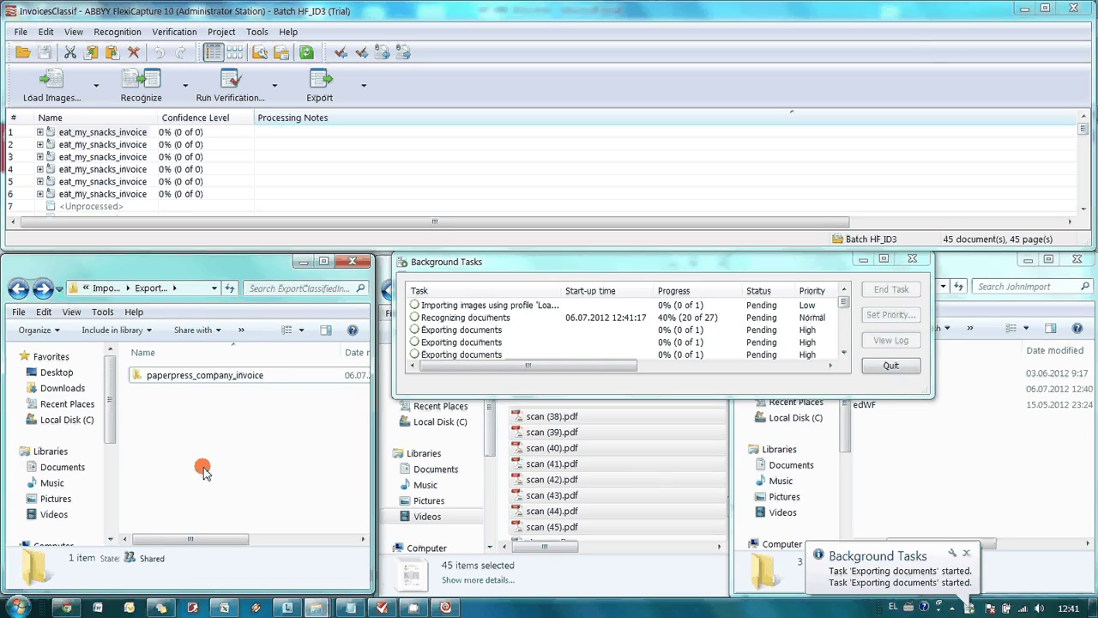
pyautogui.click(844, 353)
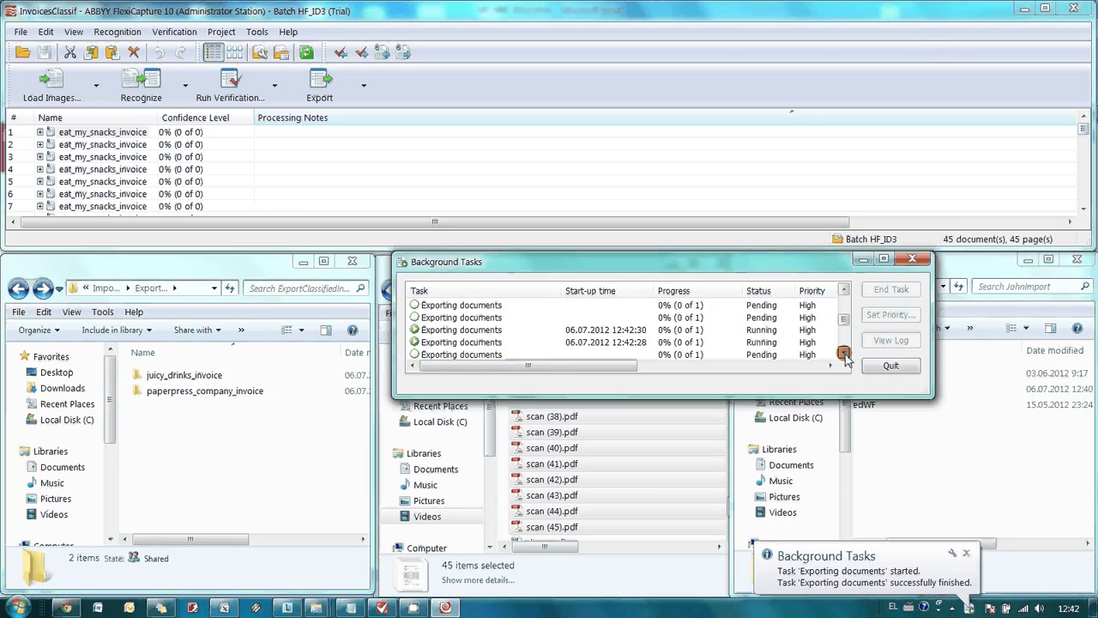
pyautogui.click(844, 293)
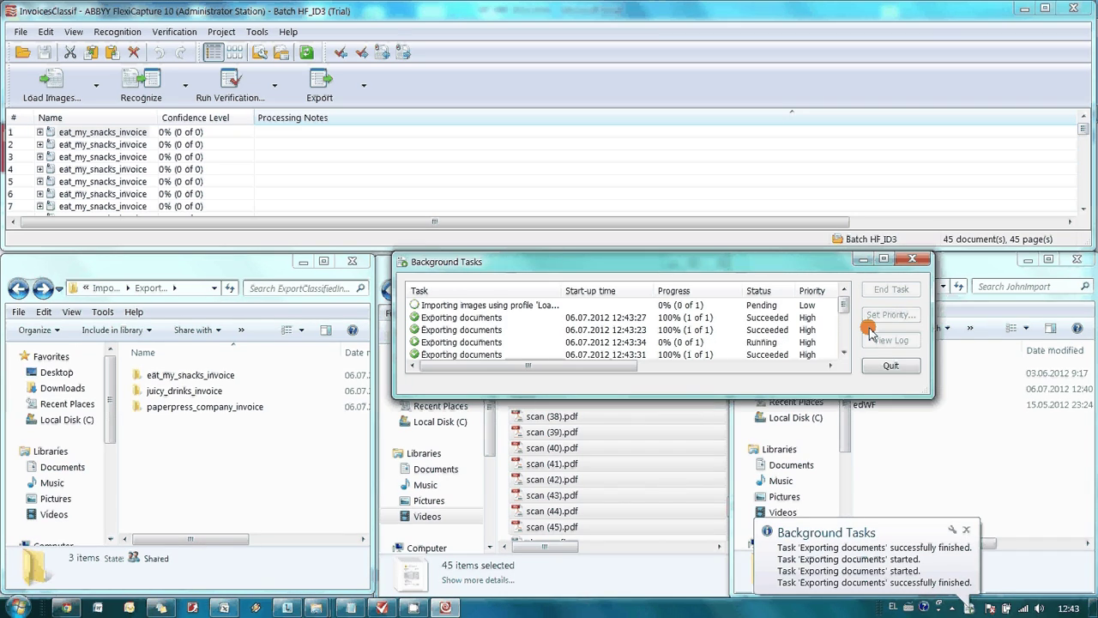
pyautogui.click(916, 260)
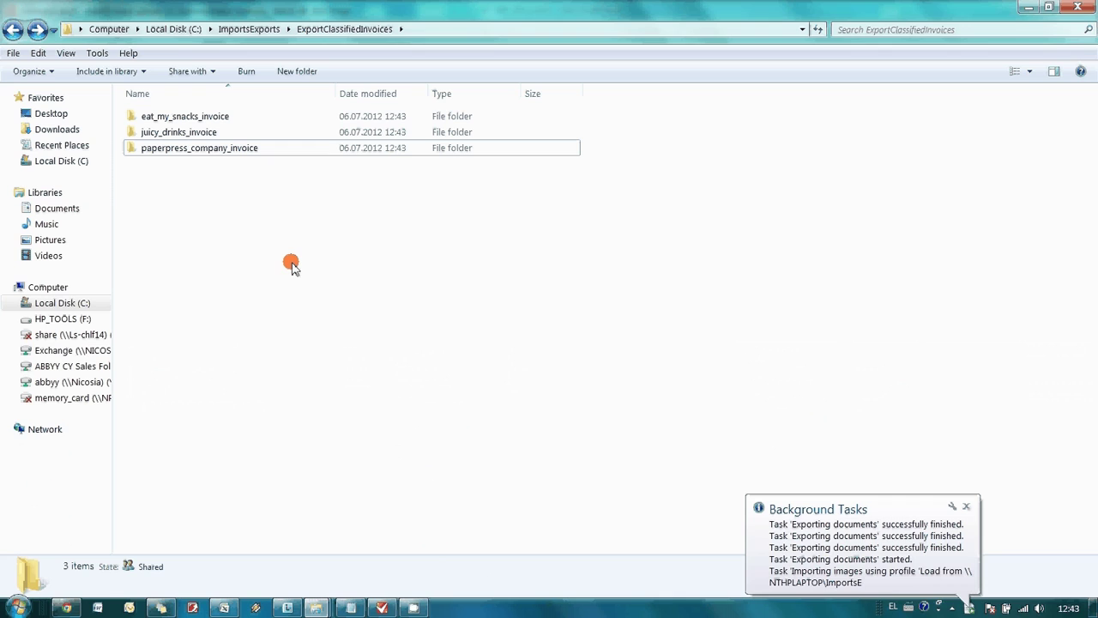
# Step: Open the juicy_drinks_invoice folder full-screen and review one exported invoice PDF in Adobe Reader
pyautogui.doubleClick(289, 261)
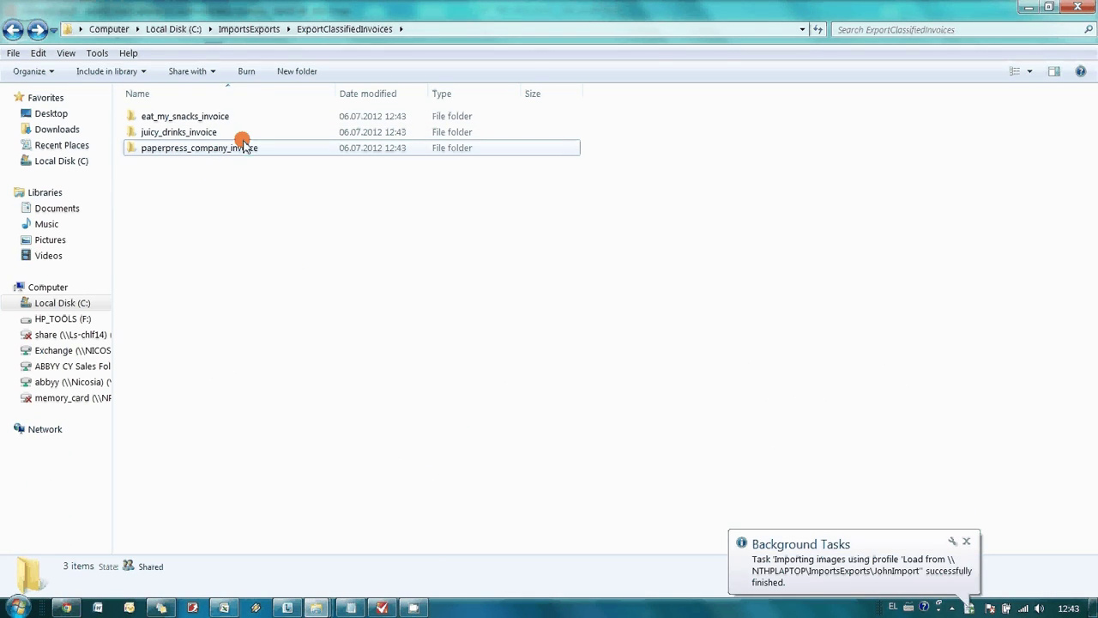
pyautogui.doubleClick(213, 135)
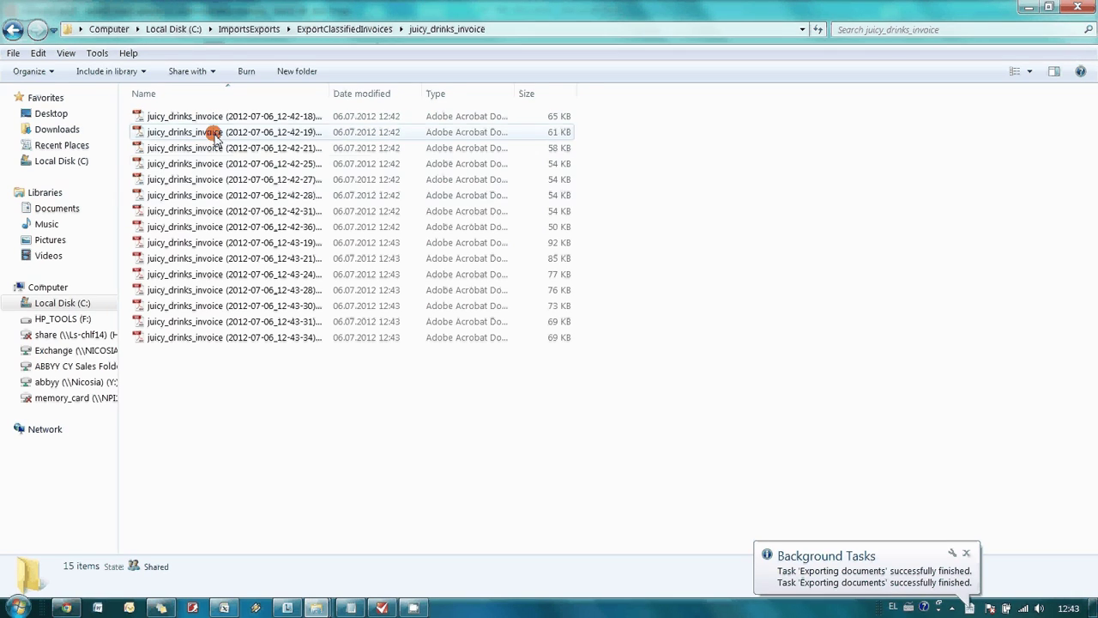
pyautogui.click(246, 215)
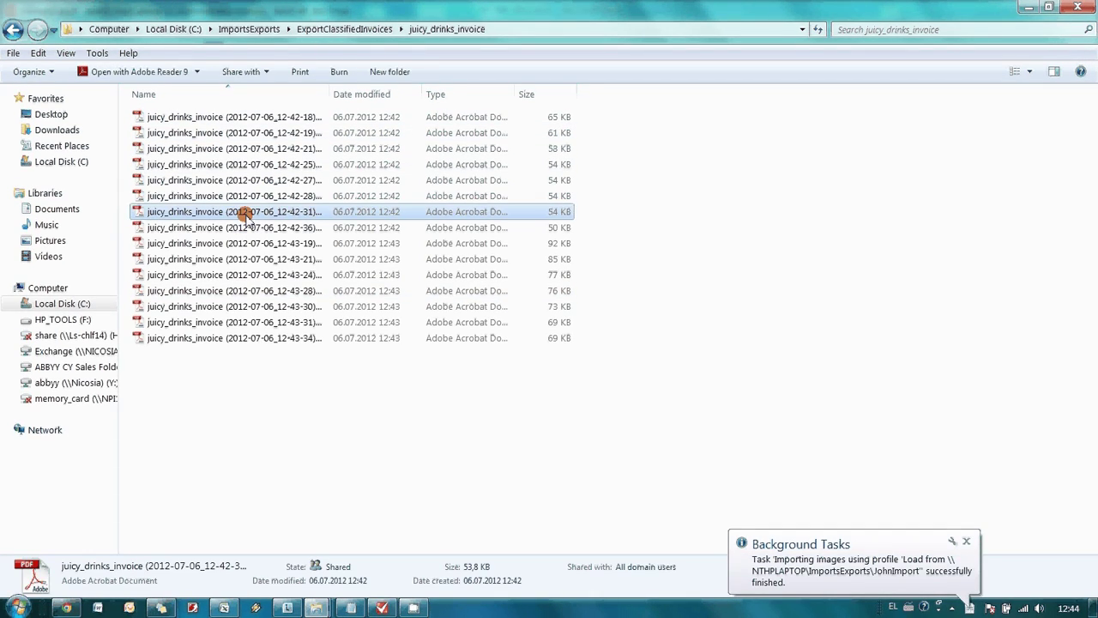
pyautogui.doubleClick(246, 215)
pyautogui.scroll(-3, 476, 307)
pyautogui.scroll(3, 476, 306)
pyautogui.scroll(-6, 476, 307)
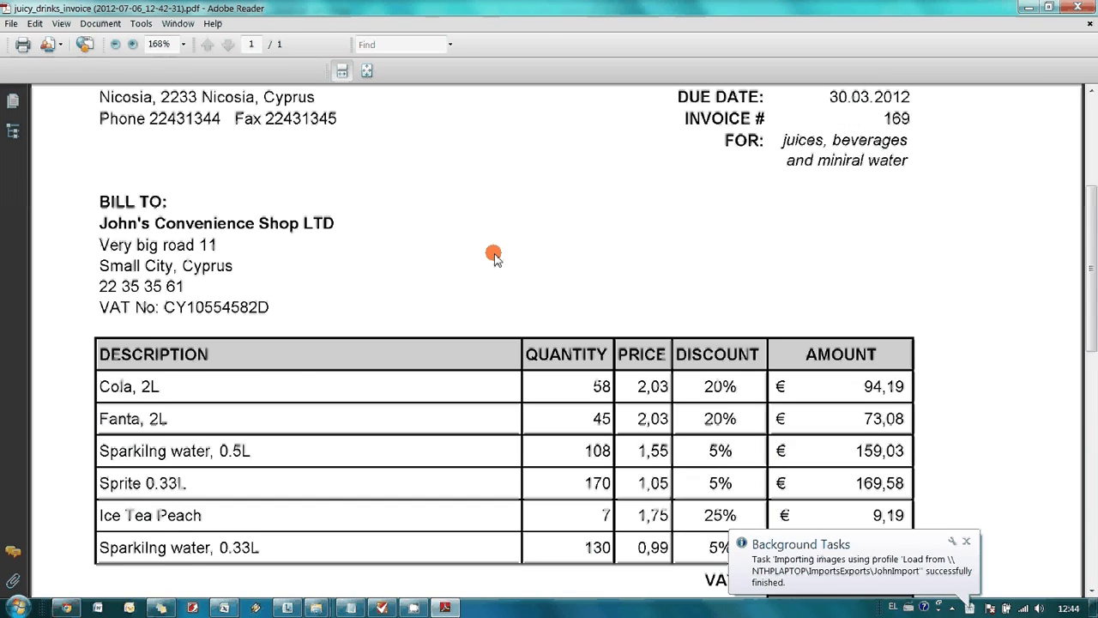
pyautogui.scroll(5, 495, 258)
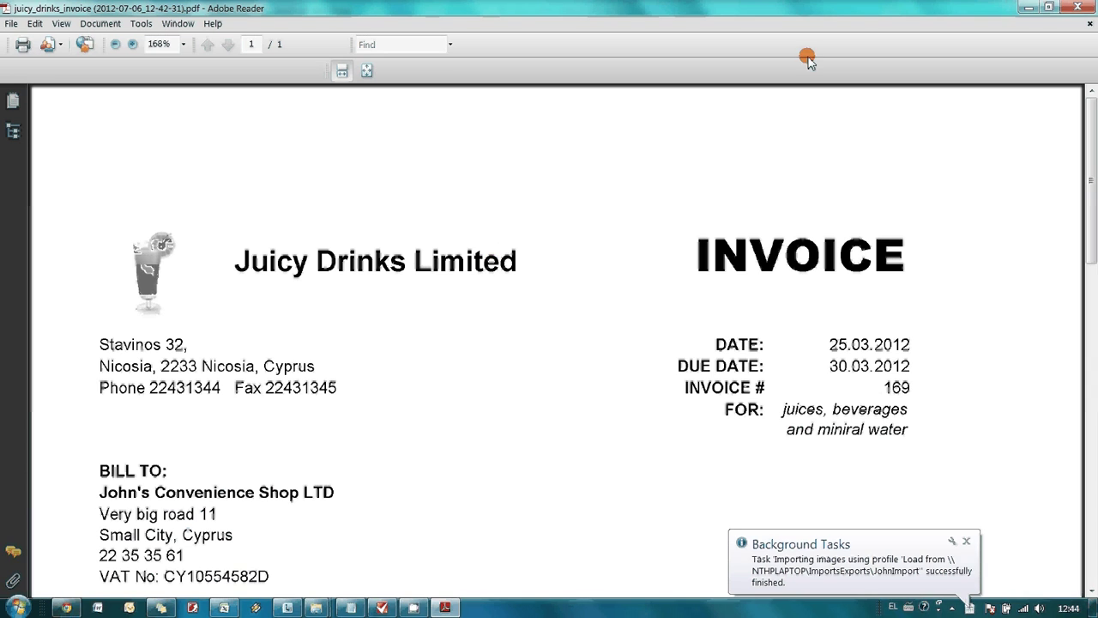
pyautogui.click(1078, 7)
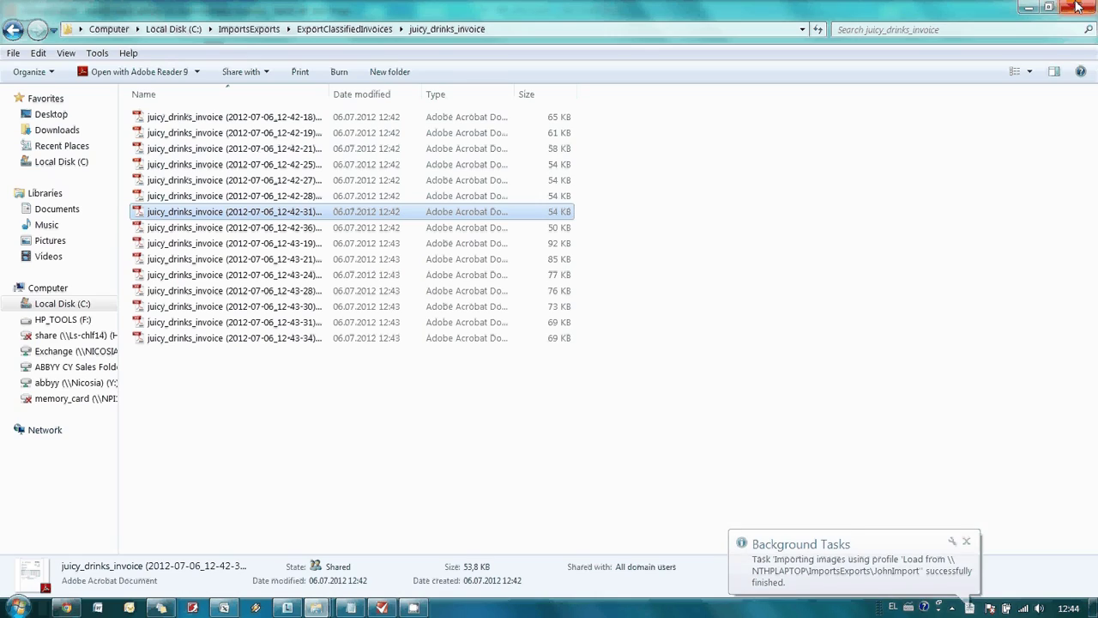
# Step: Open an eat_my_snacks_invoice PDF and copy its REF number 2012-0039
pyautogui.click(353, 29)
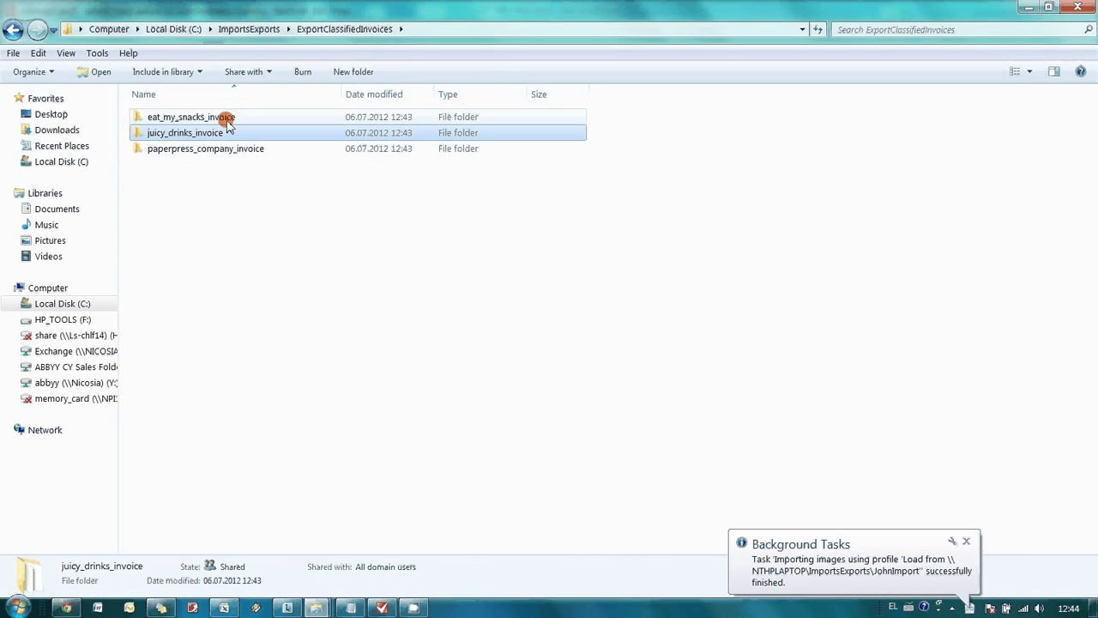
pyautogui.doubleClick(227, 120)
pyautogui.doubleClick(264, 246)
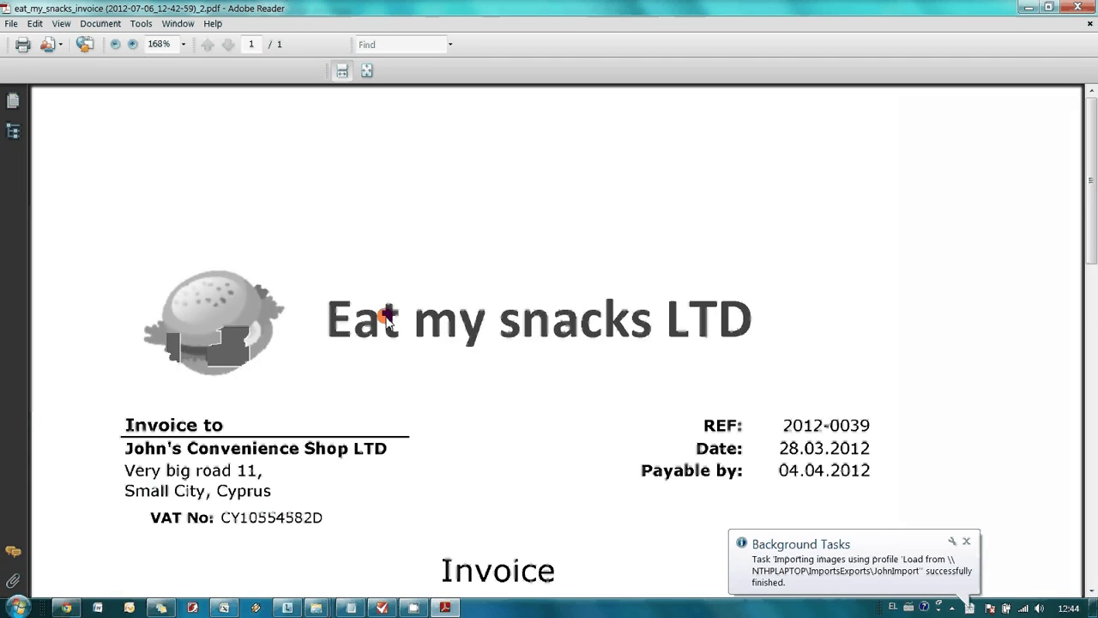
pyautogui.scroll(-3, 386, 315)
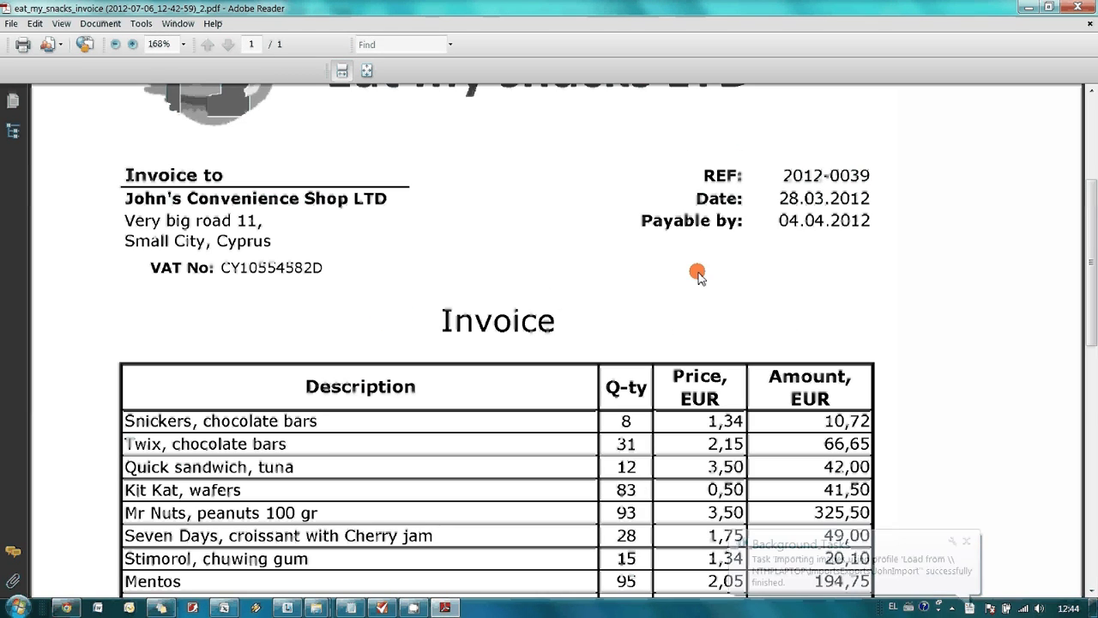
pyautogui.moveTo(860, 175); pyautogui.dragTo(790, 180)
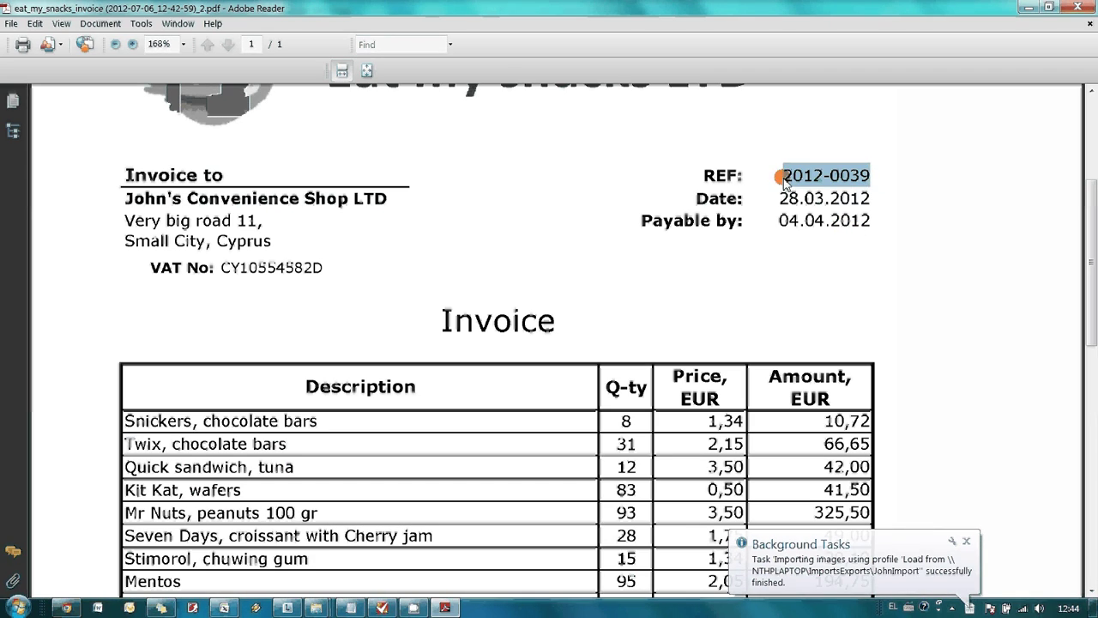
pyautogui.rightClick(816, 182)
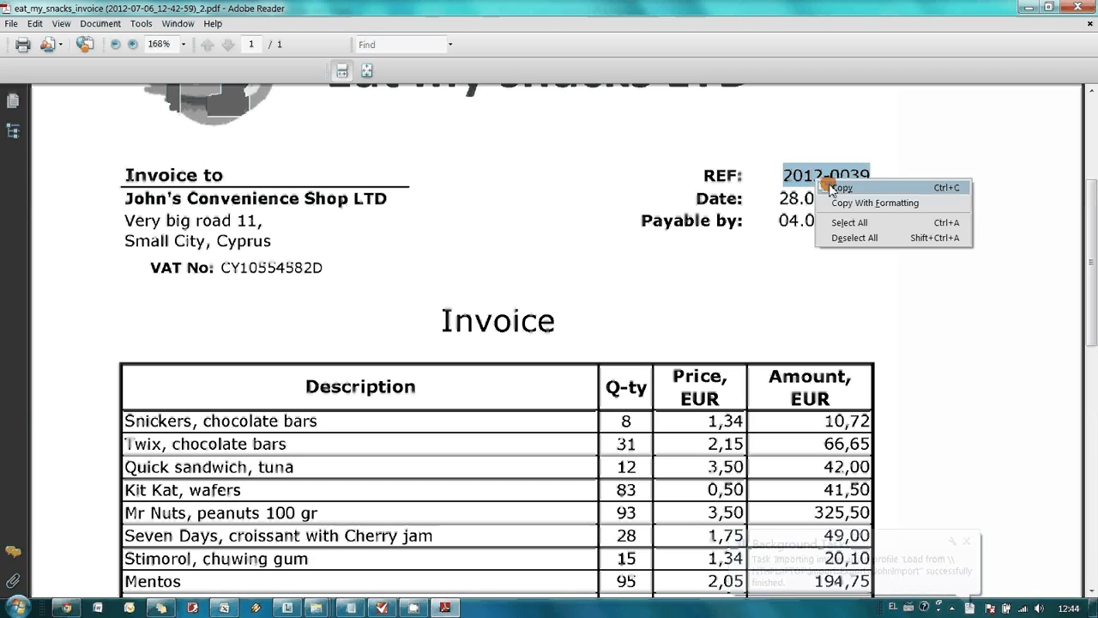
pyautogui.rightClick(996, 50)
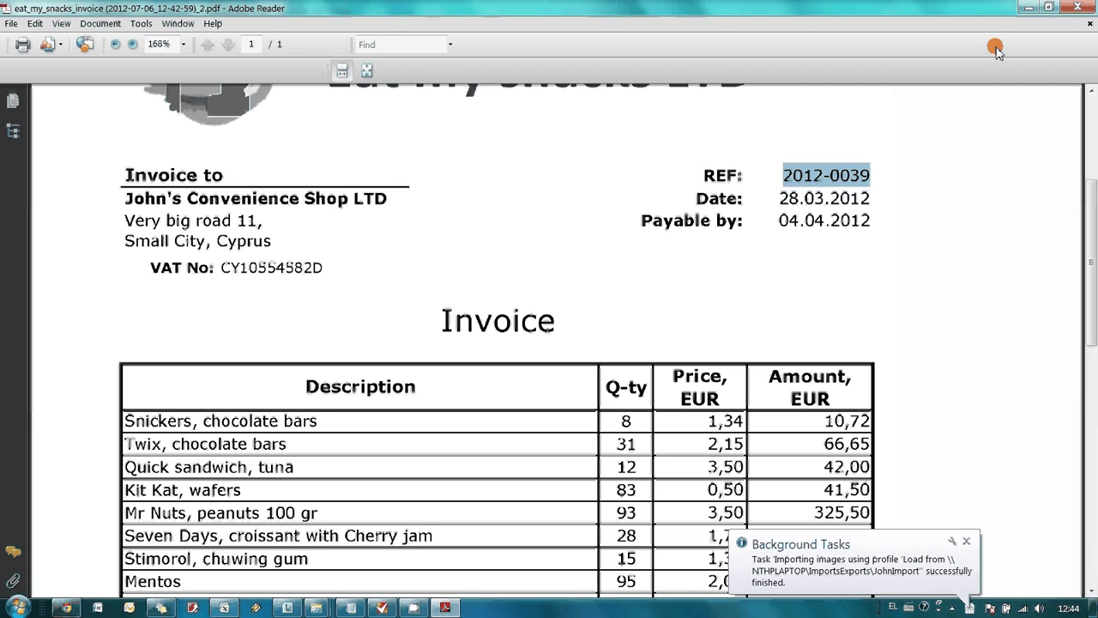
pyautogui.click(1080, 9)
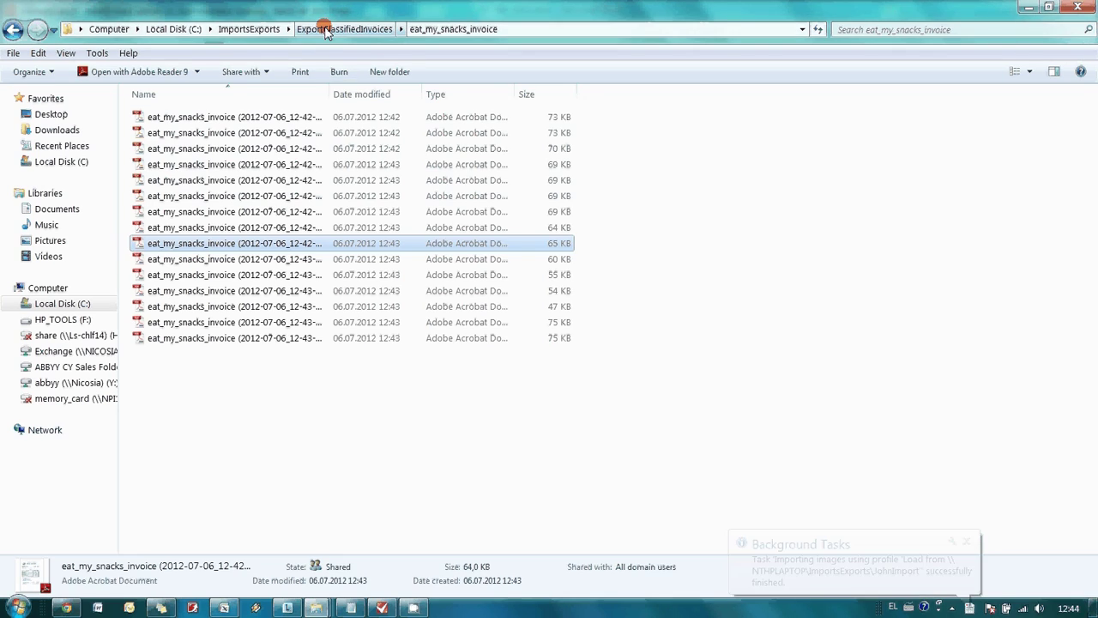
# Step: Search ExportClassifiedInvoices for 2012-0039 and select the matching eat_my_snacks_invoice PDF
pyautogui.click(339, 29)
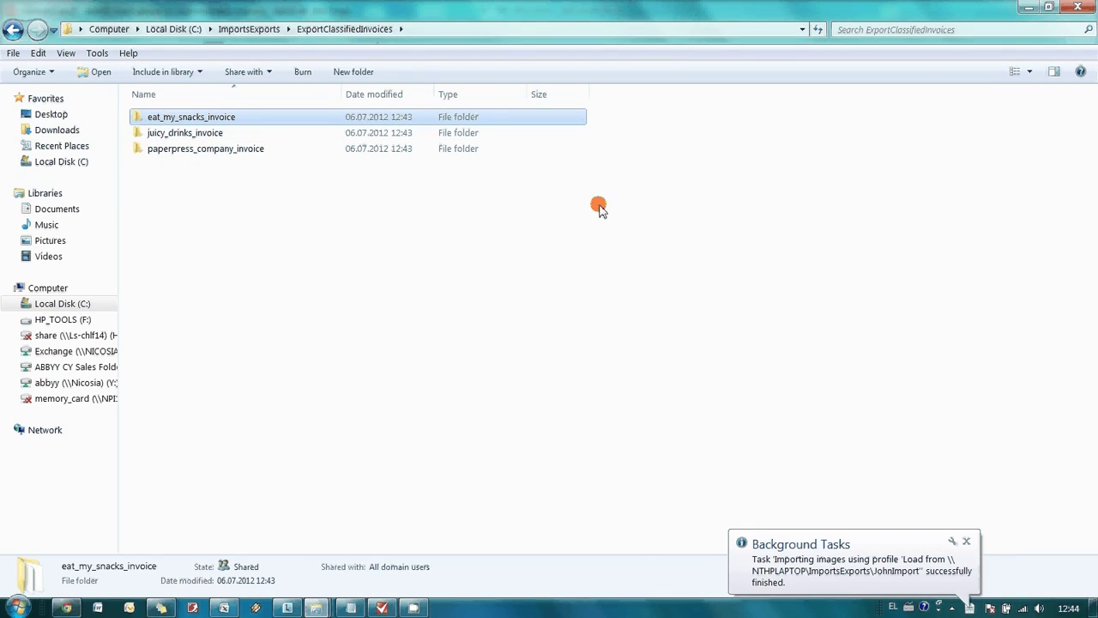
pyautogui.click(971, 32)
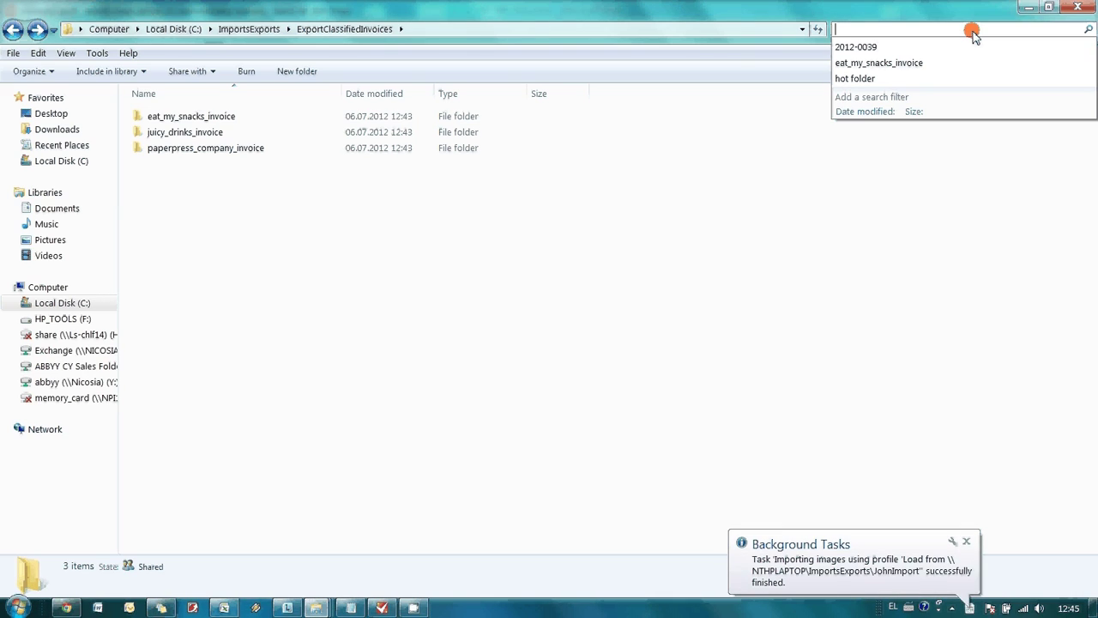
pyautogui.press('Escape')
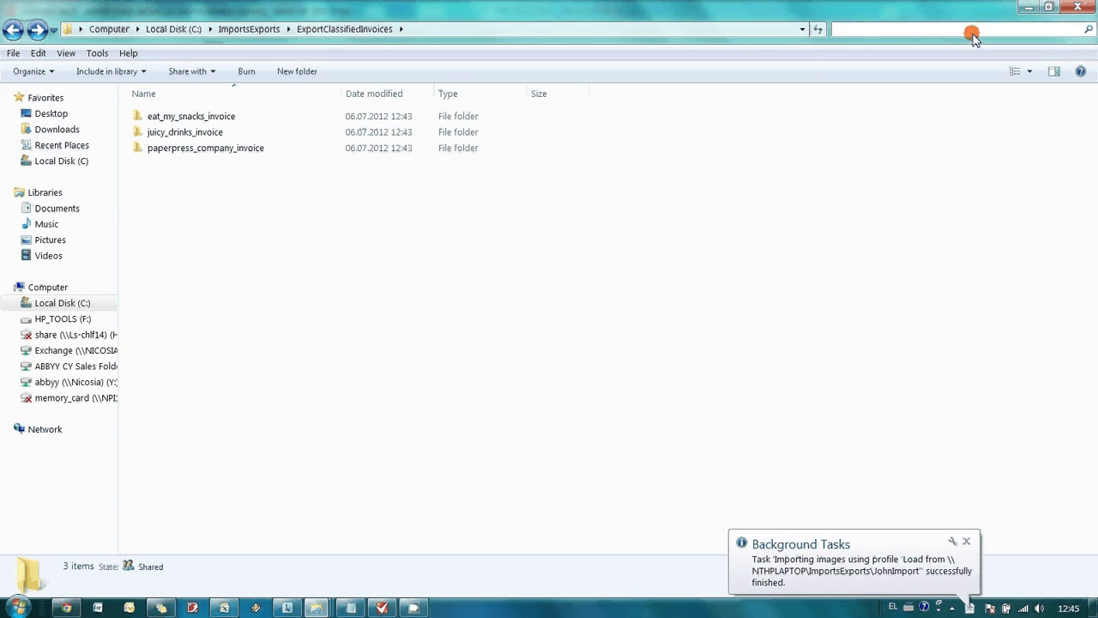
pyautogui.click(597, 251)
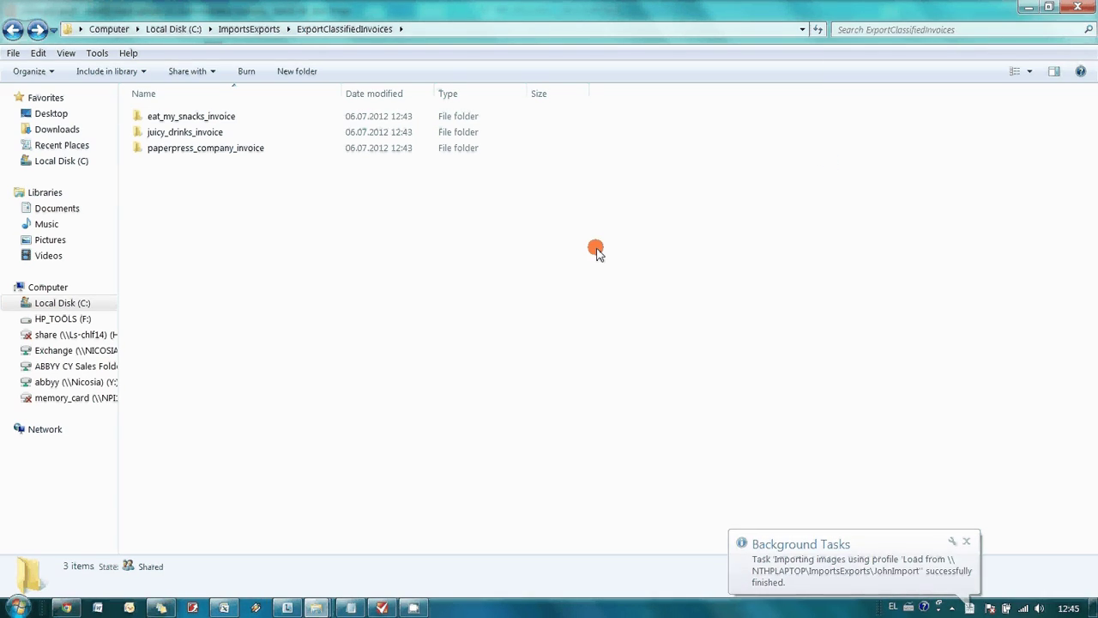
pyautogui.click(868, 32)
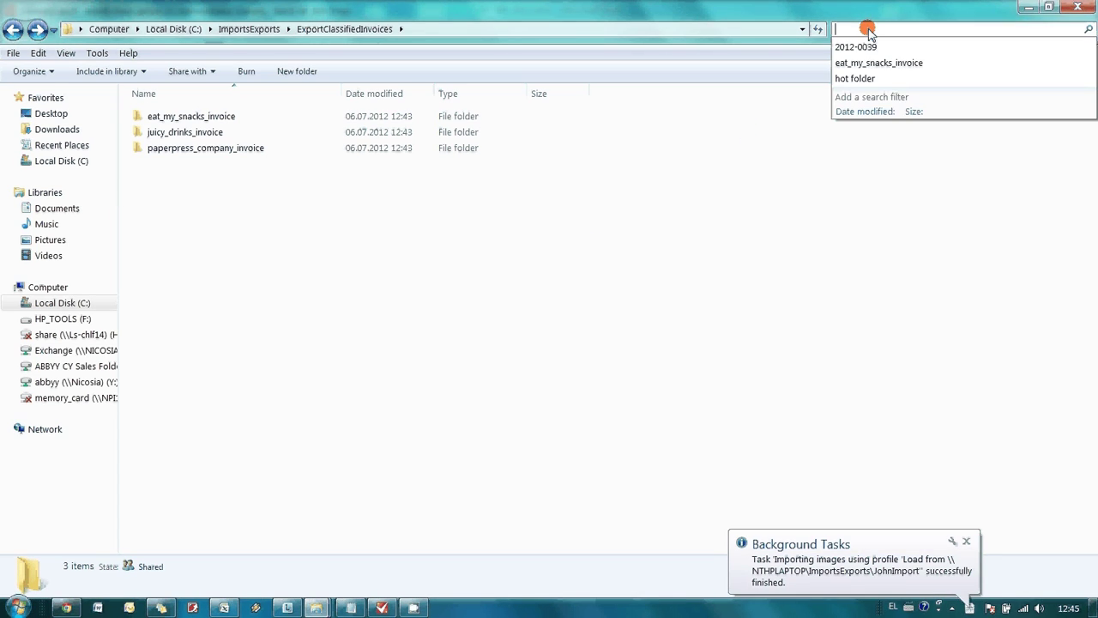
pyautogui.write('2012-0039')
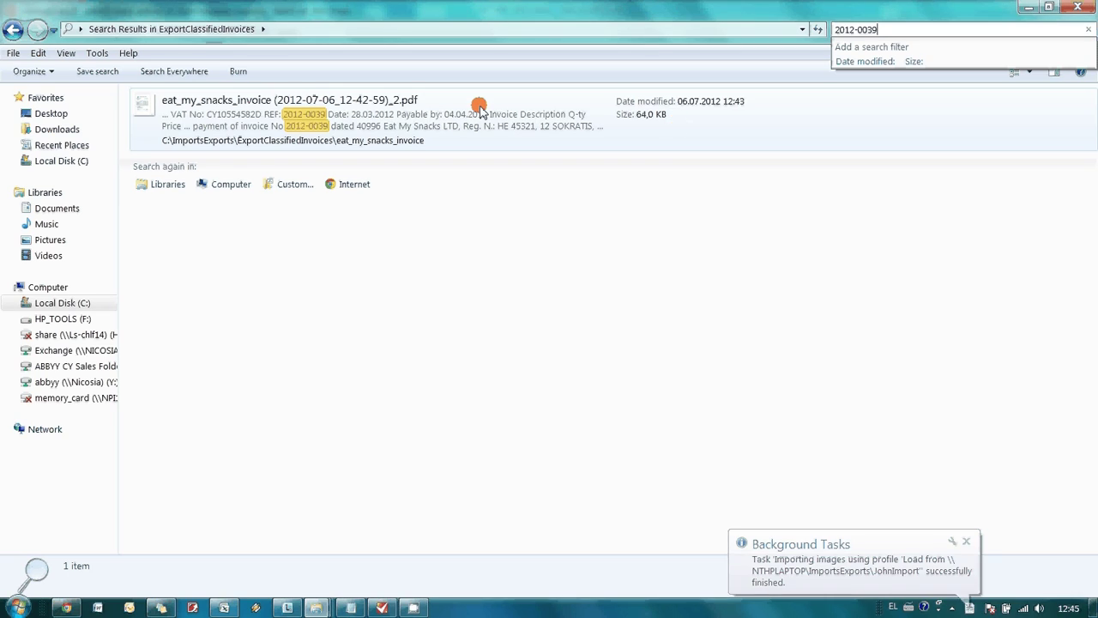
pyautogui.click(471, 122)
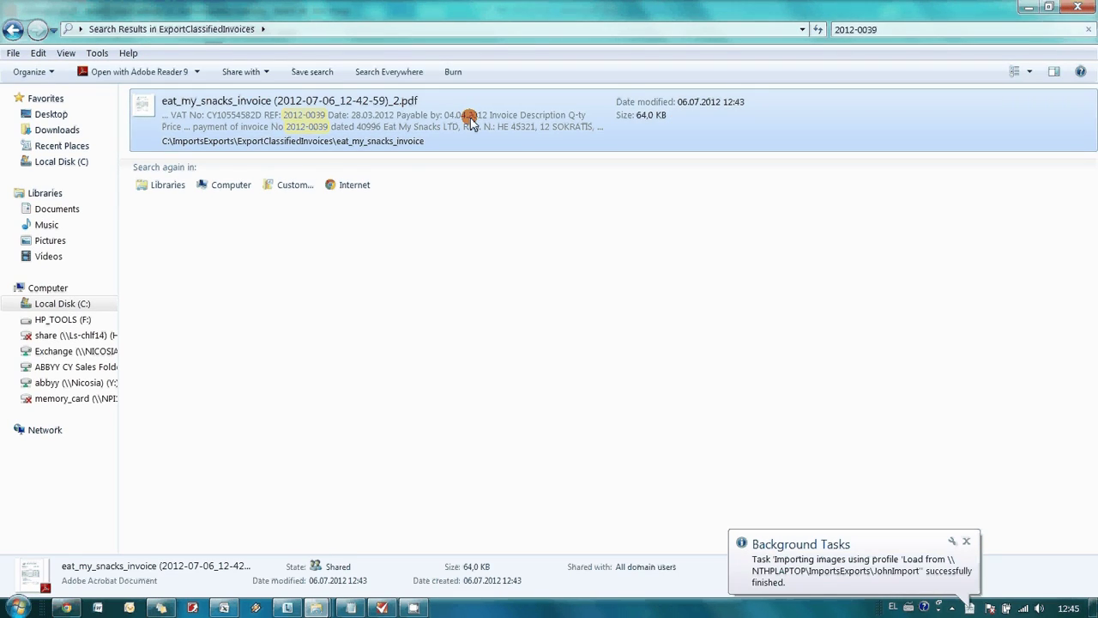